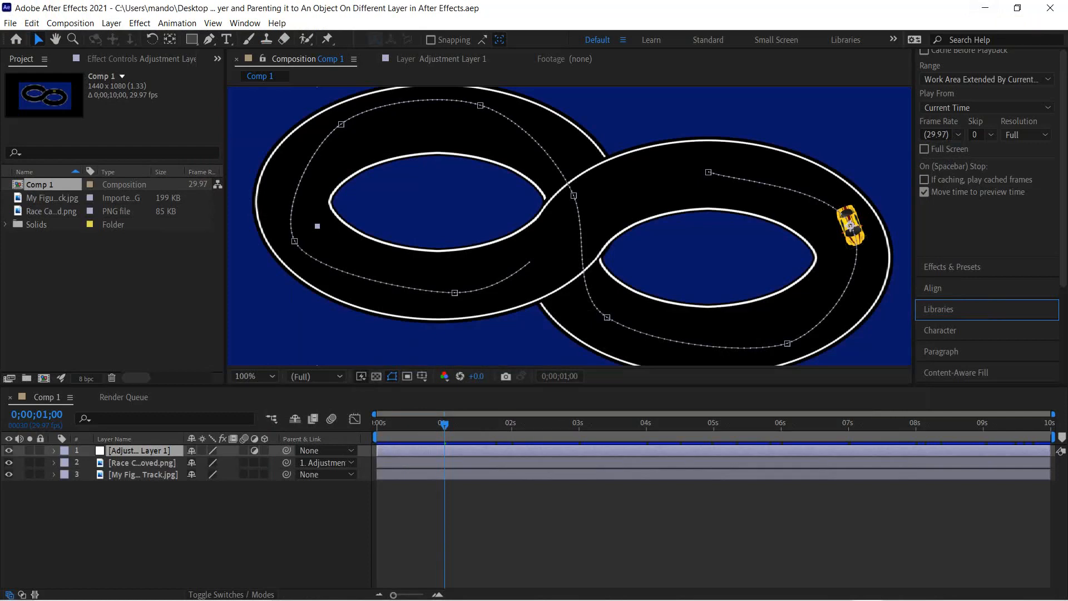
Select the race car layer, preview its run around the track from the first frame, and return to the start.
left_click(850, 226)
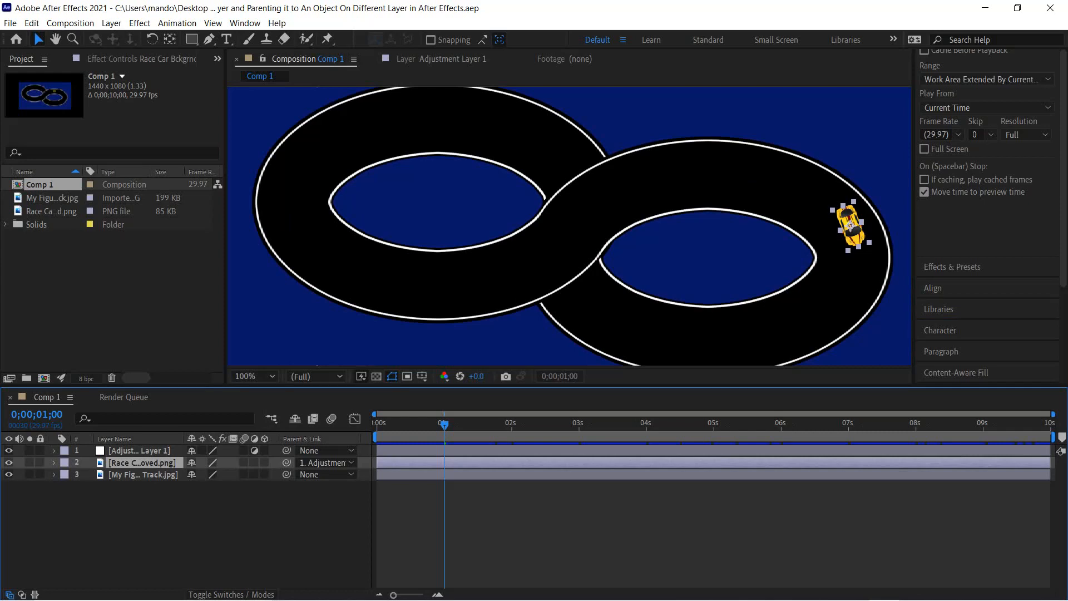
scroll(988, 195, "up", 3)
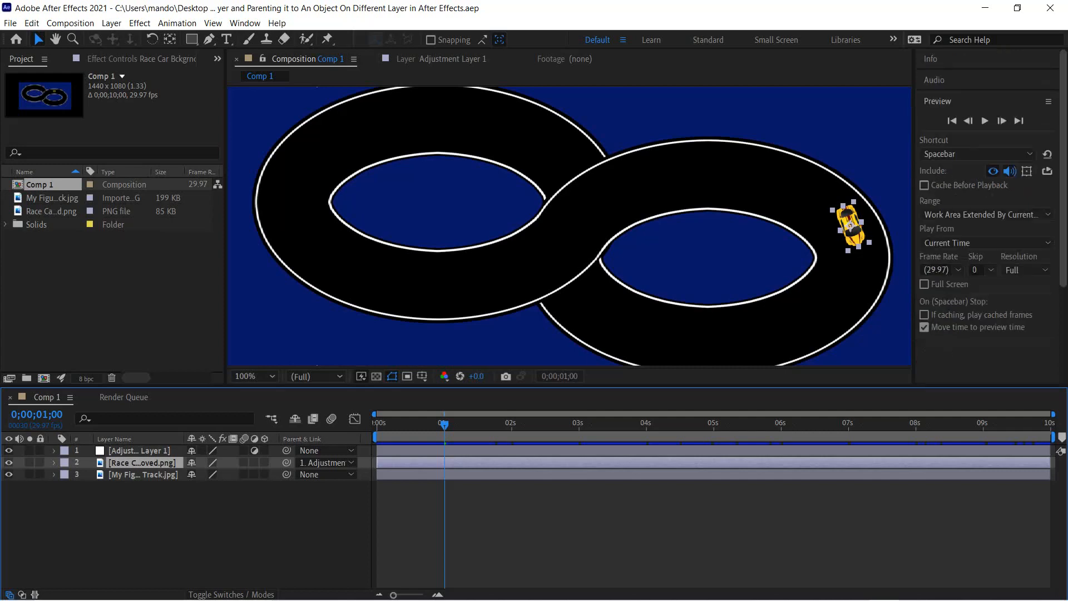
left_click(952, 121)
left_click(985, 121)
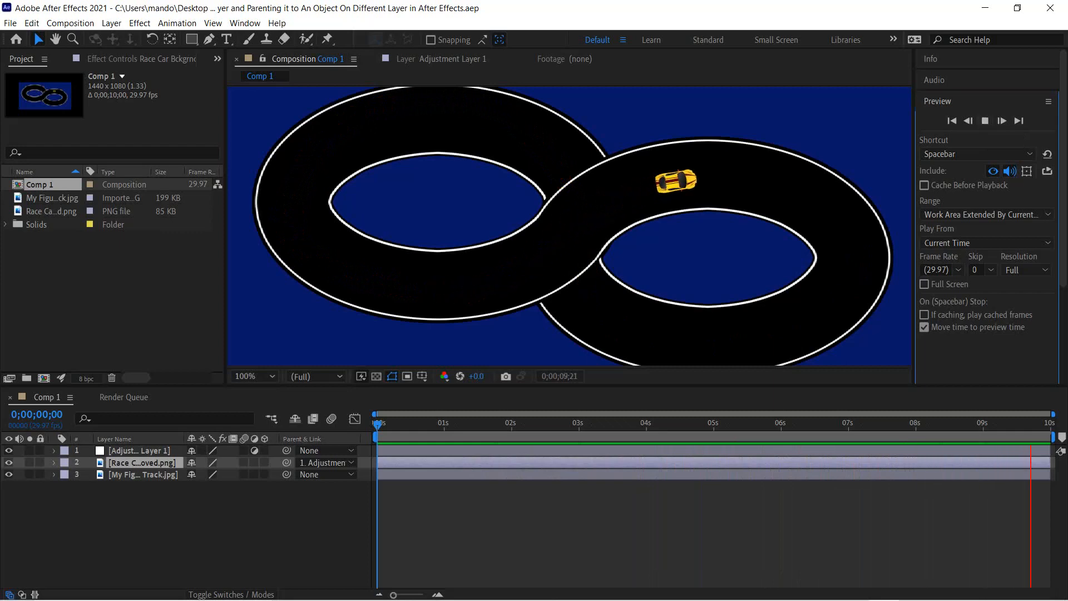
left_click(985, 121)
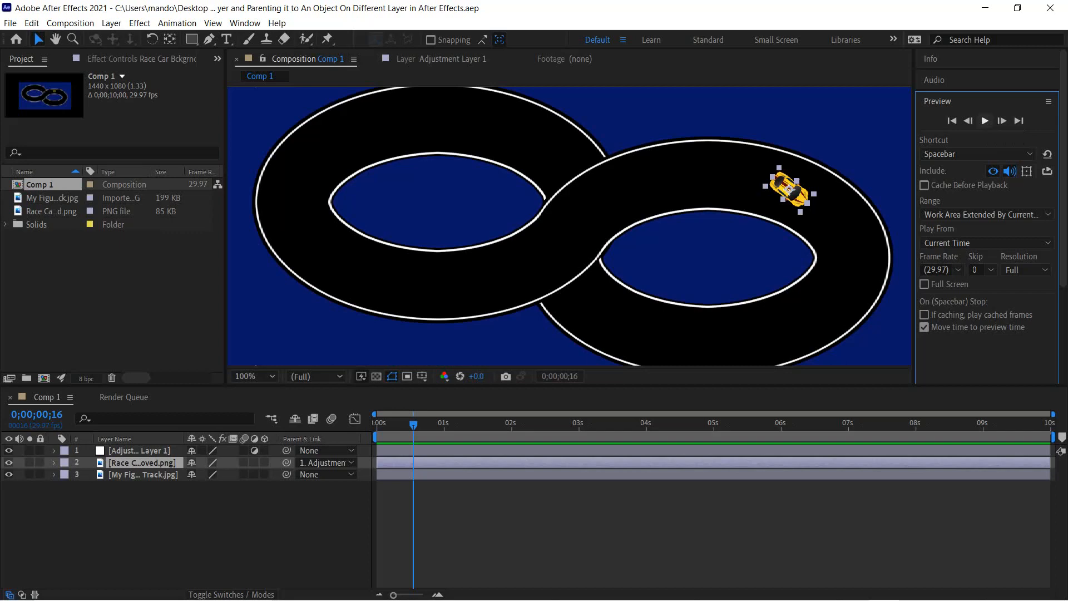
left_click(952, 121)
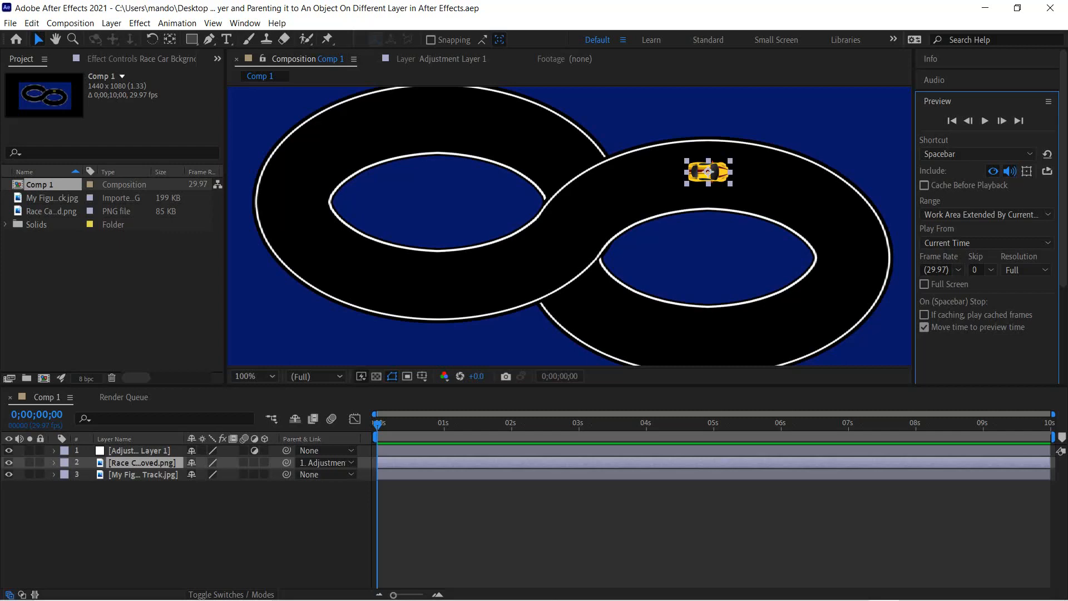
Show the Position curves of Adjustment Layer 1 in the Graph Editor.
left_click(139, 450)
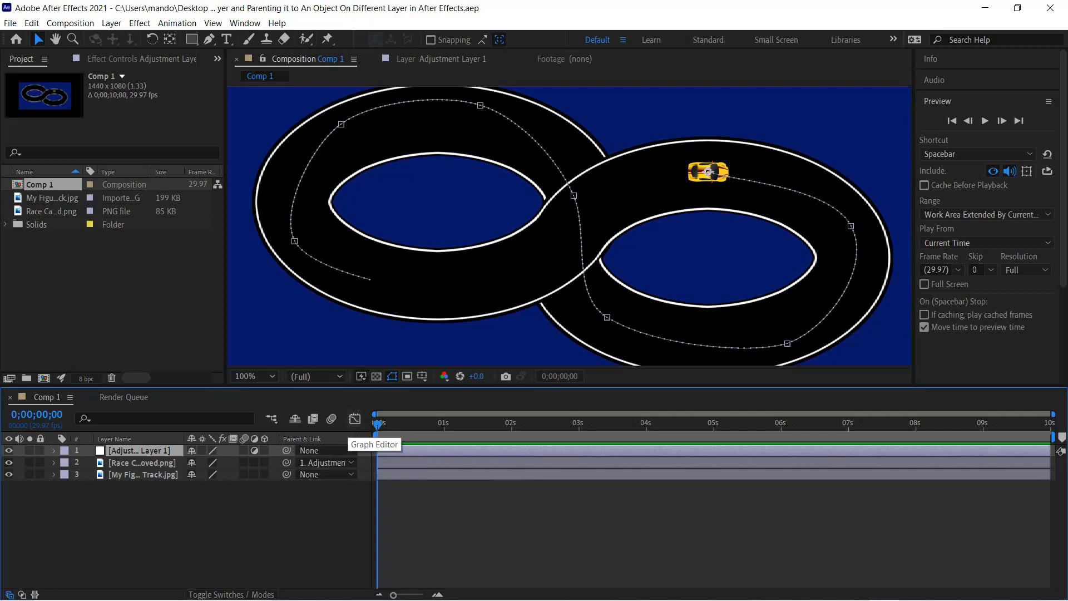
left_click(354, 418)
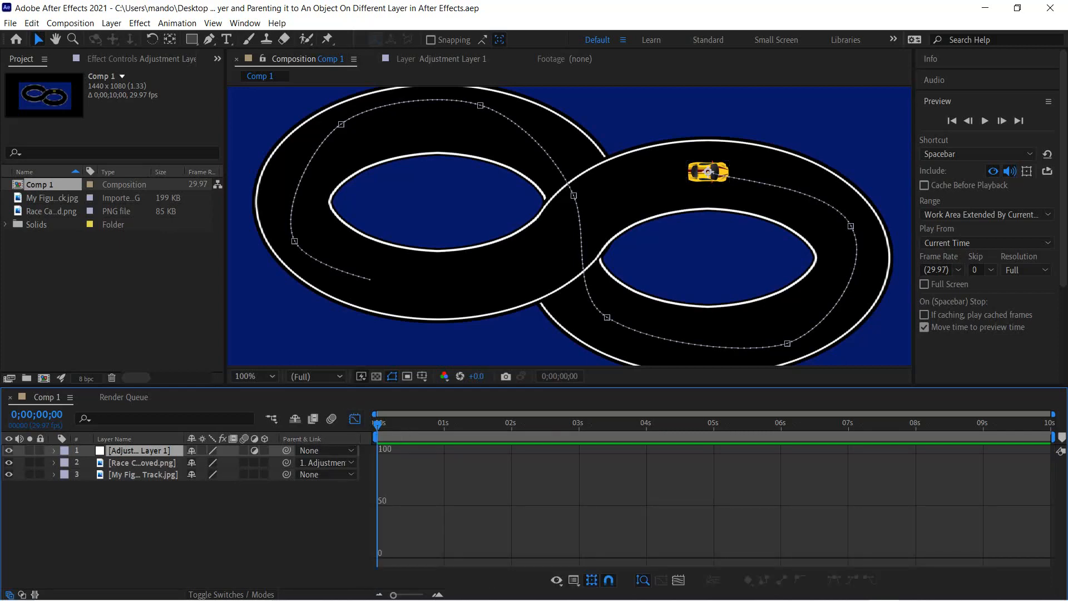
left_click(54, 450)
left_click(66, 463)
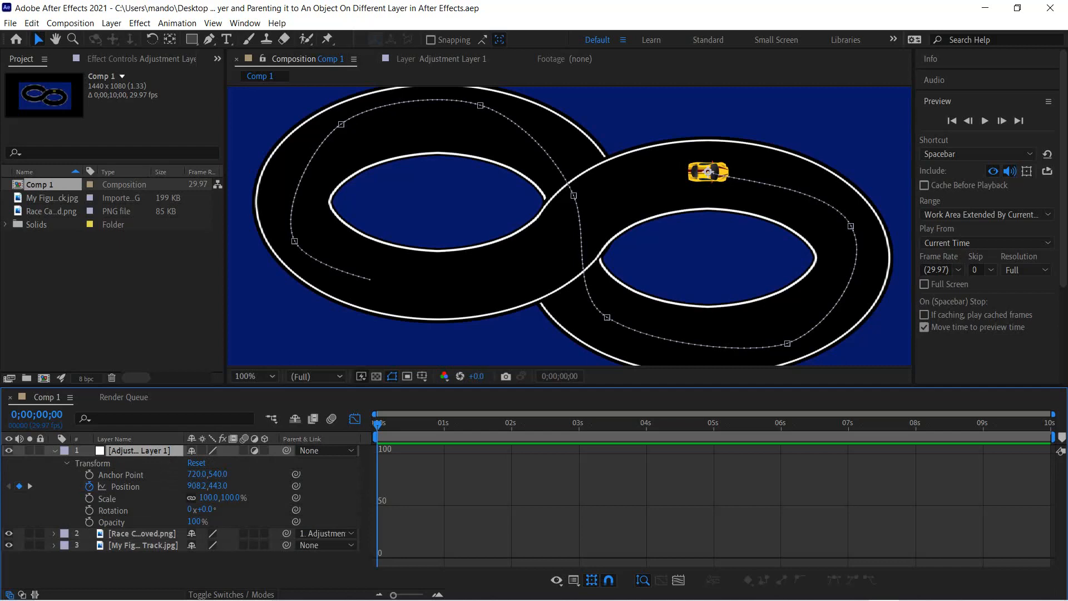
left_click(125, 487)
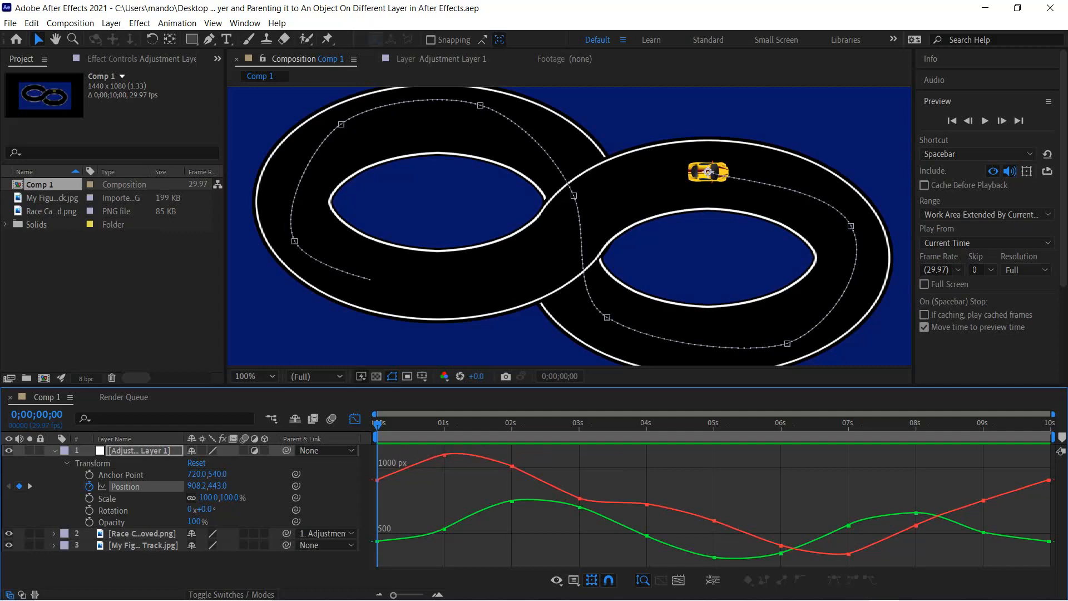
Slightly lengthen the path tangent of the 1-second Position keyframe and delay that keyframe to about 1.3 seconds, with X about 1111 px.
mouse_move(445, 455)
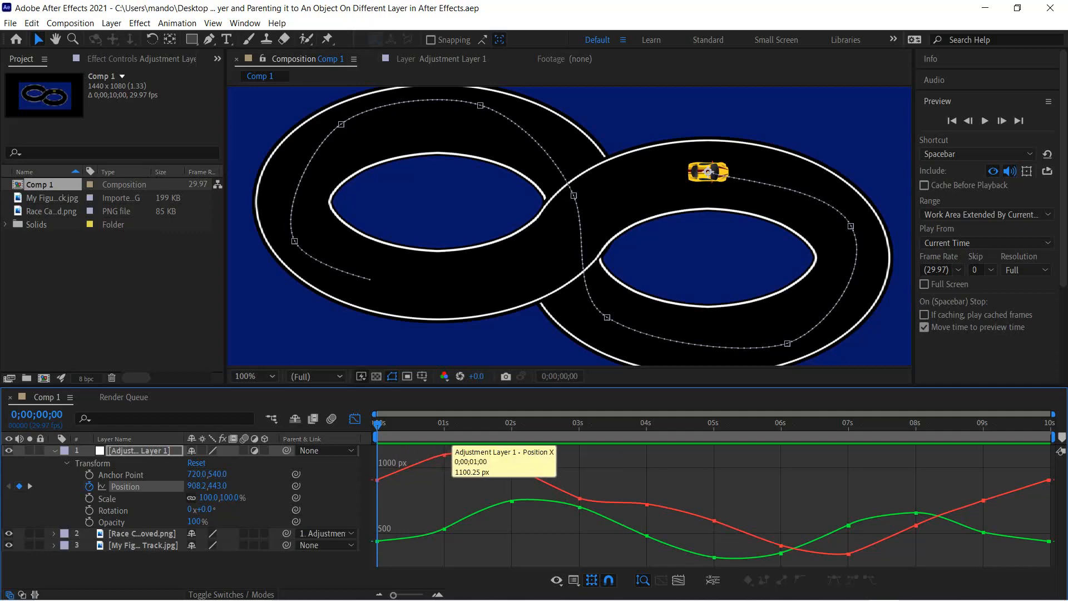
mouse_move(445, 455)
left_mouse_down()
mouse_move(442, 466)
mouse_move(443, 455)
left_mouse_up()
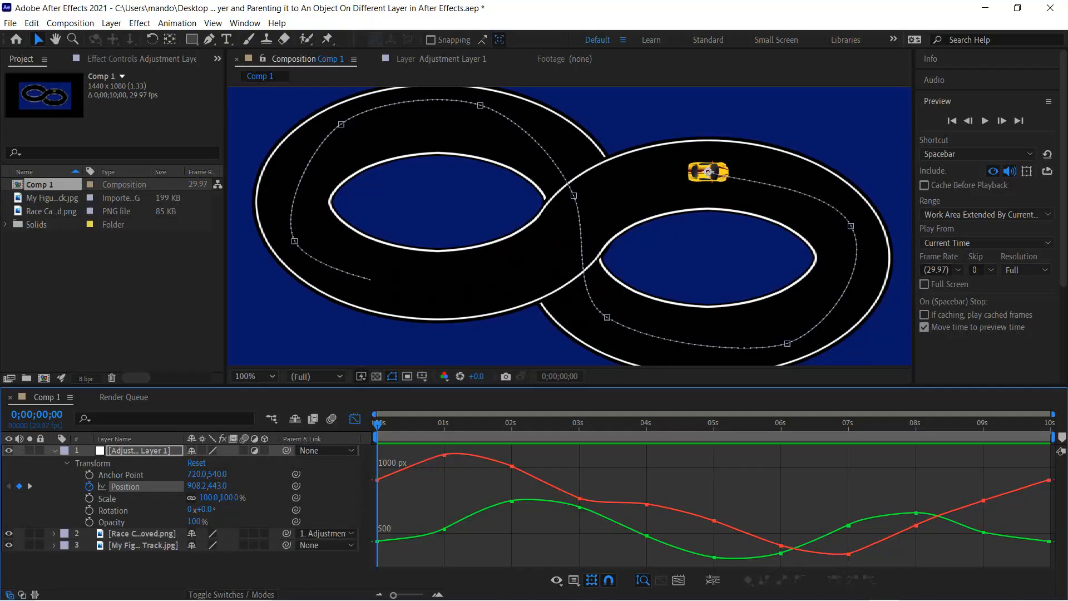
left_click(444, 455)
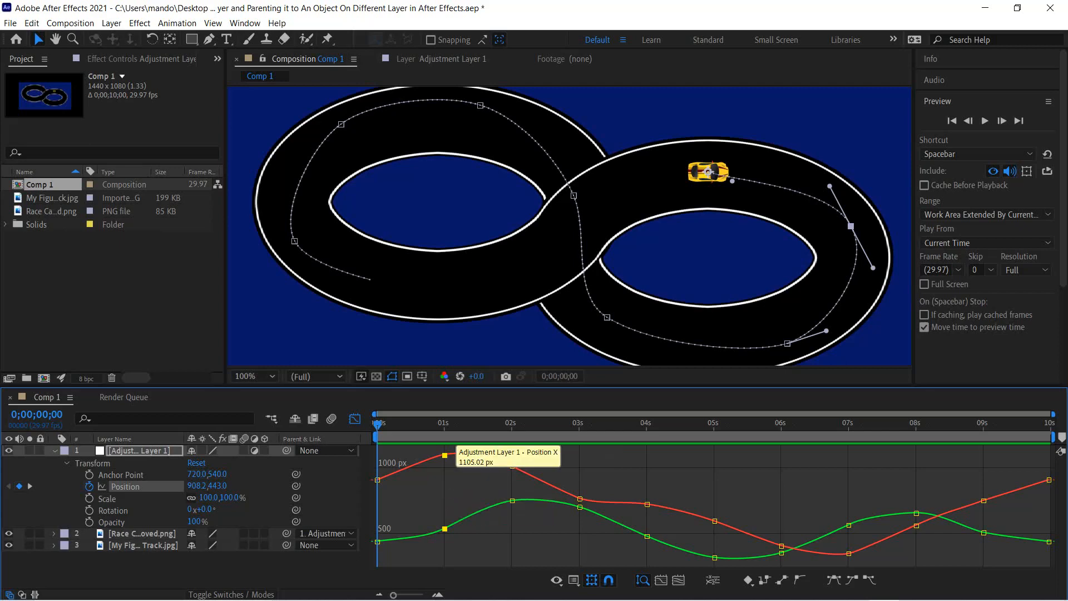
mouse_move(873, 267)
left_mouse_down()
mouse_move(858, 272)
mouse_move(875, 270)
left_mouse_up()
mouse_move(444, 455)
left_mouse_down()
mouse_move(446, 466)
mouse_move(463, 455)
left_mouse_up()
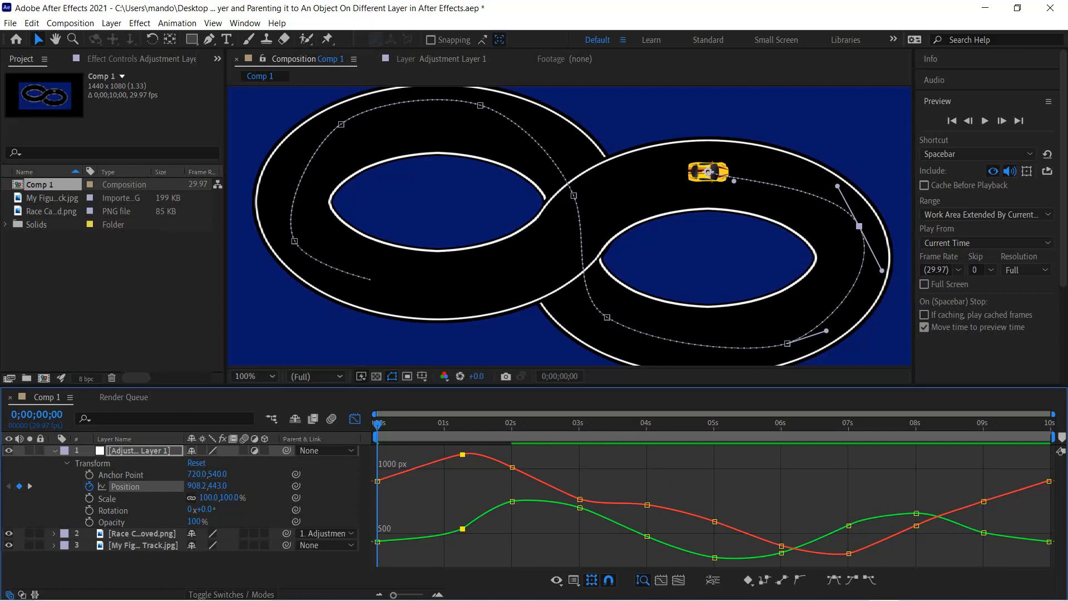
Delay the 2-second Position keyframe to about 2.2 seconds and move the 3-second one to about 0;00;02;23 with X about 753 px.
mouse_move(512, 467)
left_click(513, 467)
left_click_drag(512, 468, 523, 466)
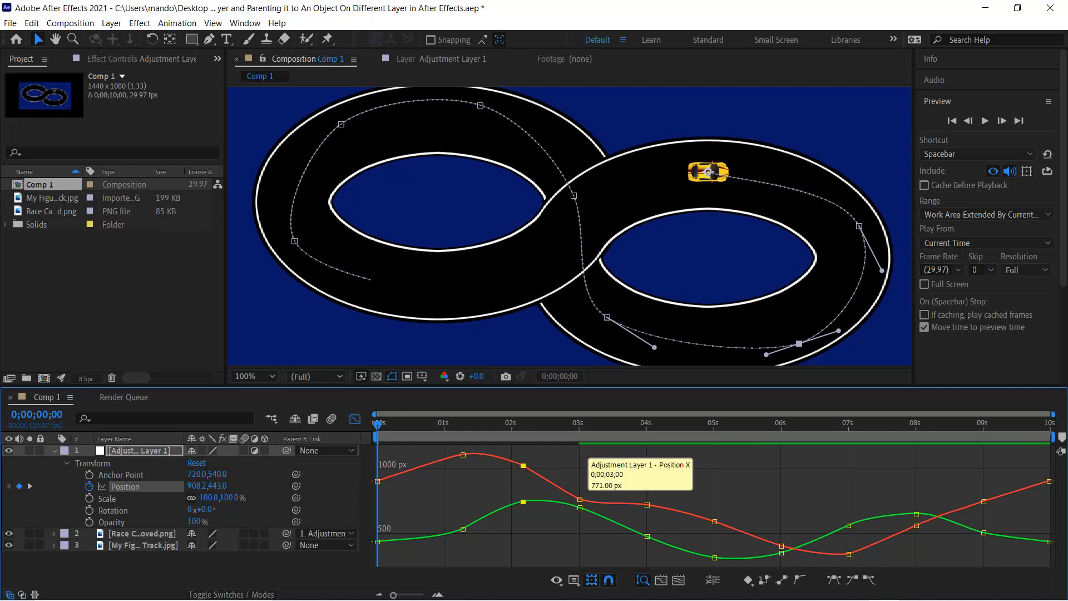
left_click(580, 500)
mouse_move(580, 499)
left_mouse_down()
mouse_move(567, 481)
mouse_move(563, 502)
left_mouse_up()
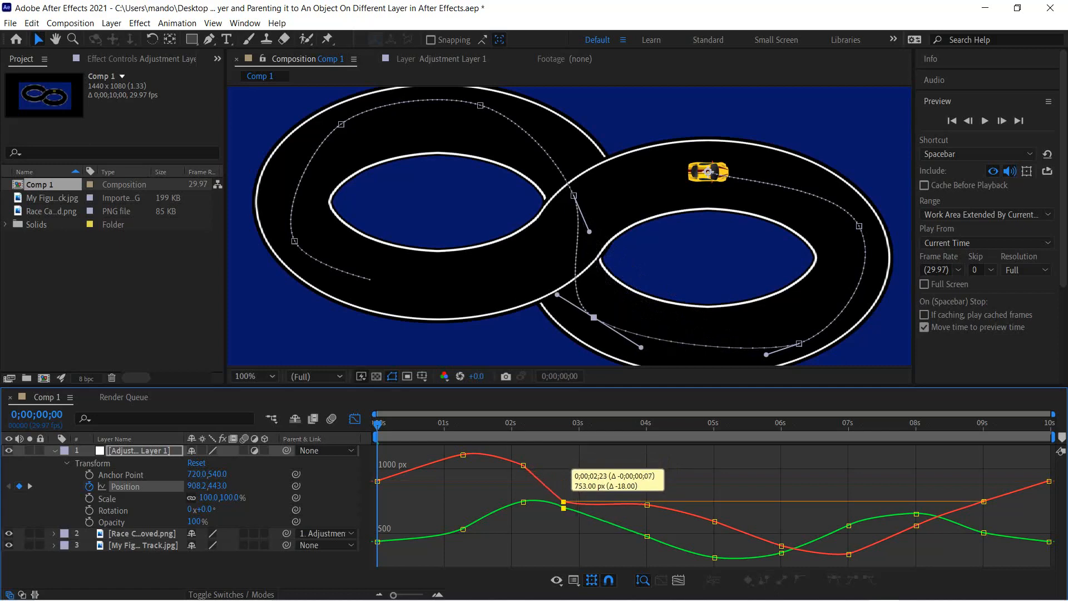
left_click_drag(563, 502, 564, 502)
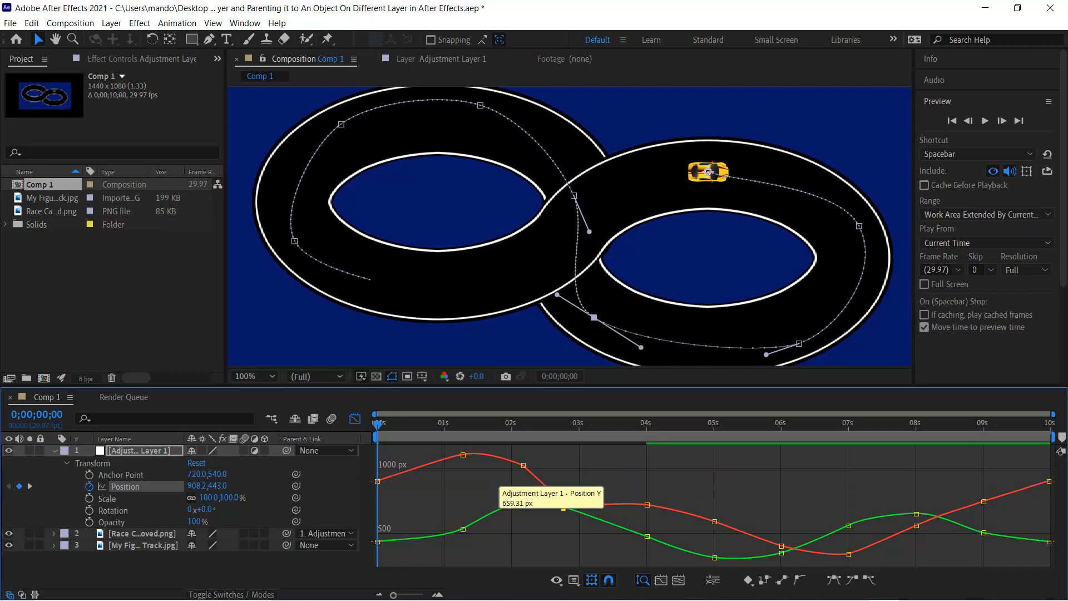
Reshape the motion path at the track crossing by moving the upper point up and left and the lower point up and right.
left_click_drag(574, 196, 579, 188)
left_click_drag(593, 317, 600, 305)
left_click_drag(579, 187, 568, 188)
left_click_drag(600, 305, 610, 306)
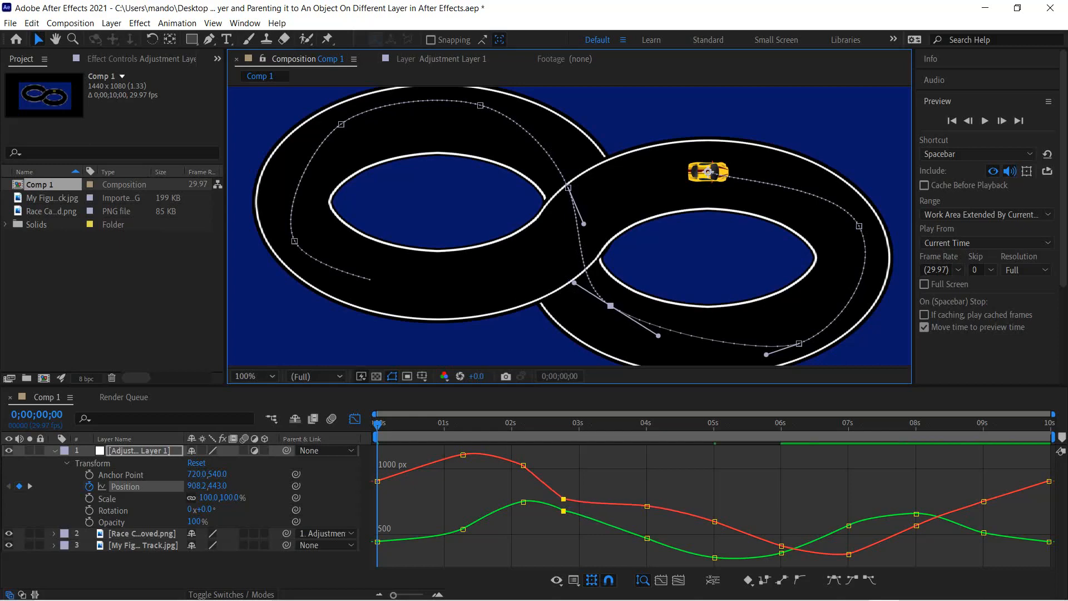
Lengthen the lower tangent of the far-left path point and move its 7-second keyframe to about 0;00;06;29 with Position Y about 540 px.
left_click(294, 241)
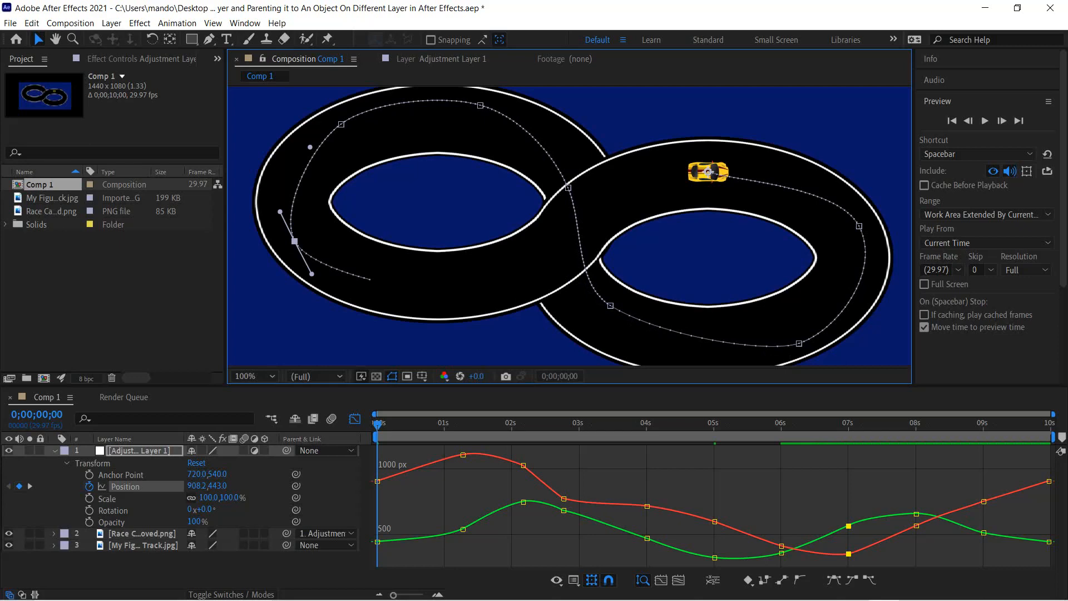
mouse_move(311, 273)
left_mouse_down()
mouse_move(323, 273)
mouse_move(315, 277)
left_mouse_up()
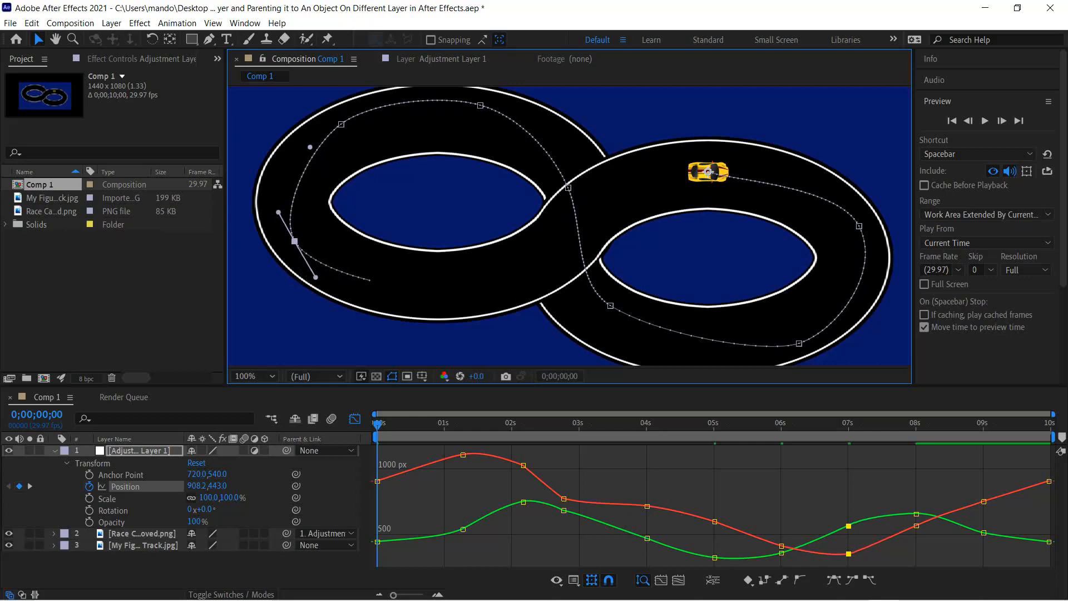
mouse_move(848, 526)
left_mouse_down()
mouse_move(795, 523)
mouse_move(859, 521)
mouse_move(842, 521)
left_mouse_up()
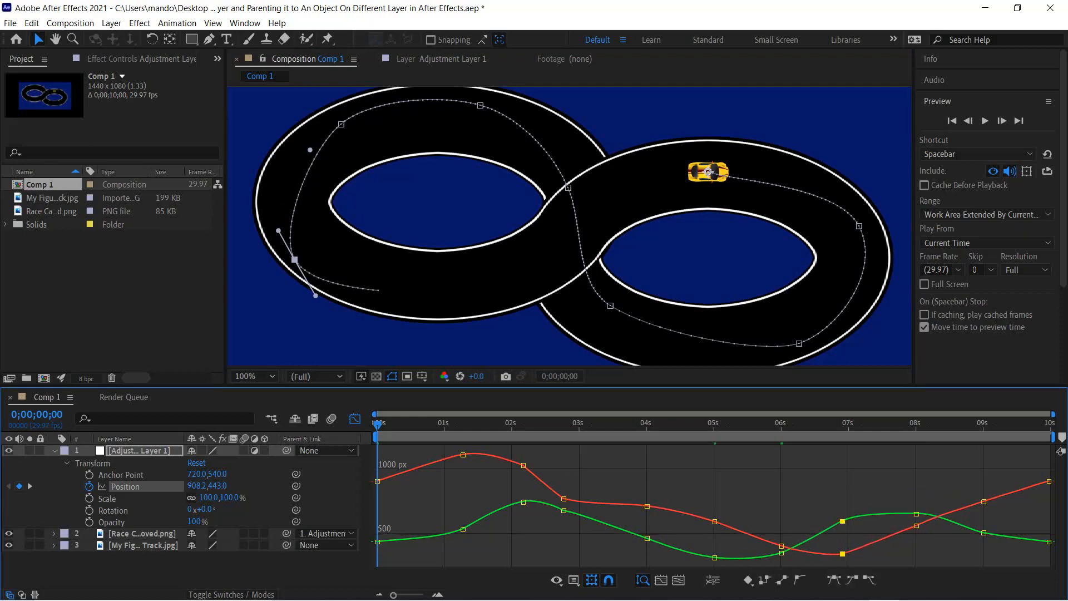
key("ctrl+z")
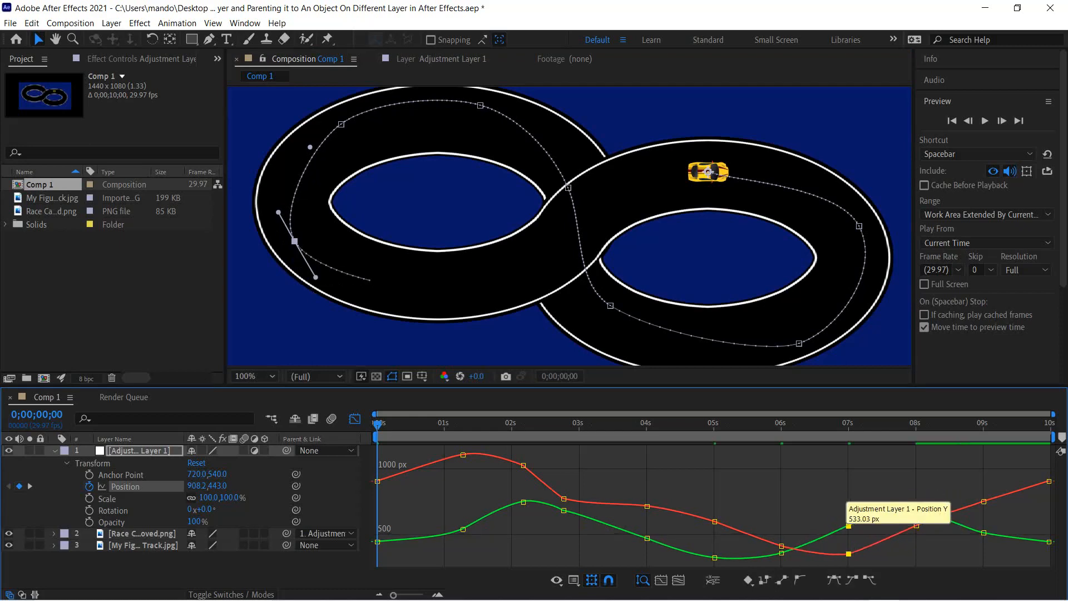
left_click_drag(848, 526, 846, 530)
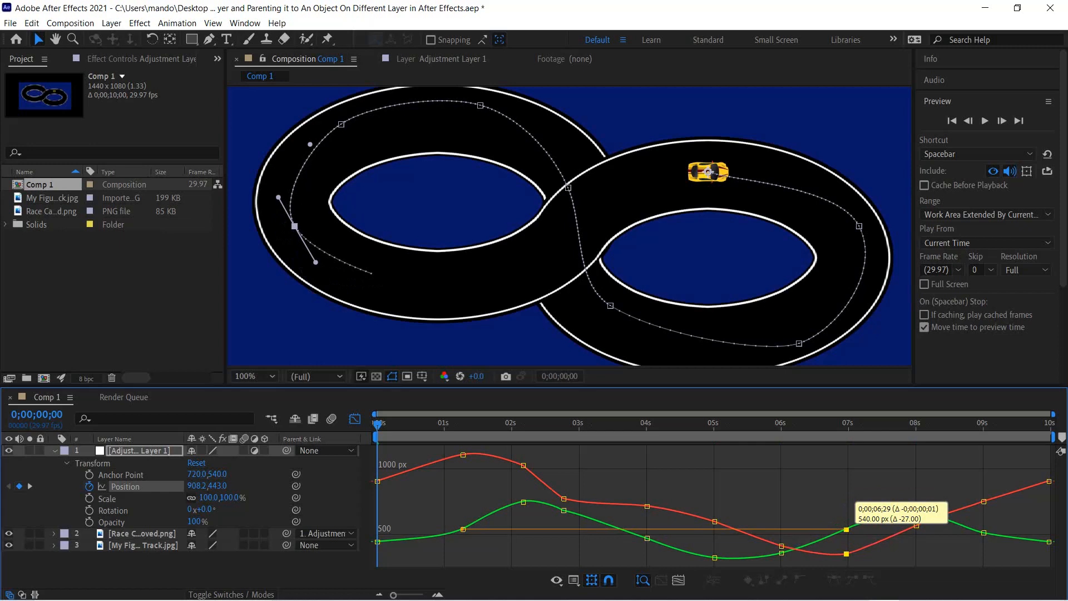
left_click_drag(846, 529, 847, 529)
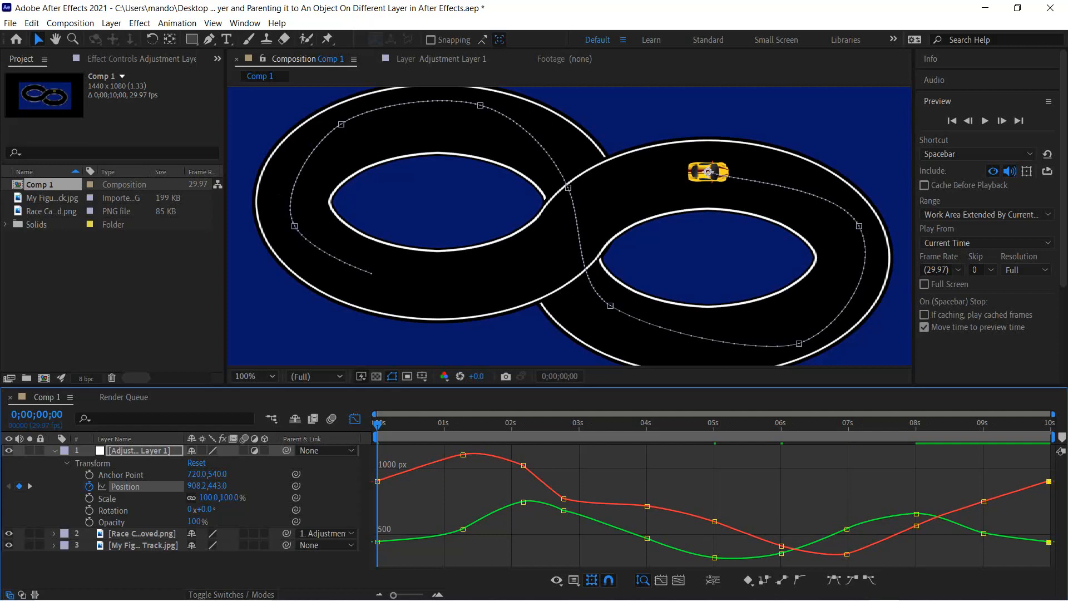
Preview the car animation from the first frame to check the adjusted motion path and timing.
left_click(952, 121)
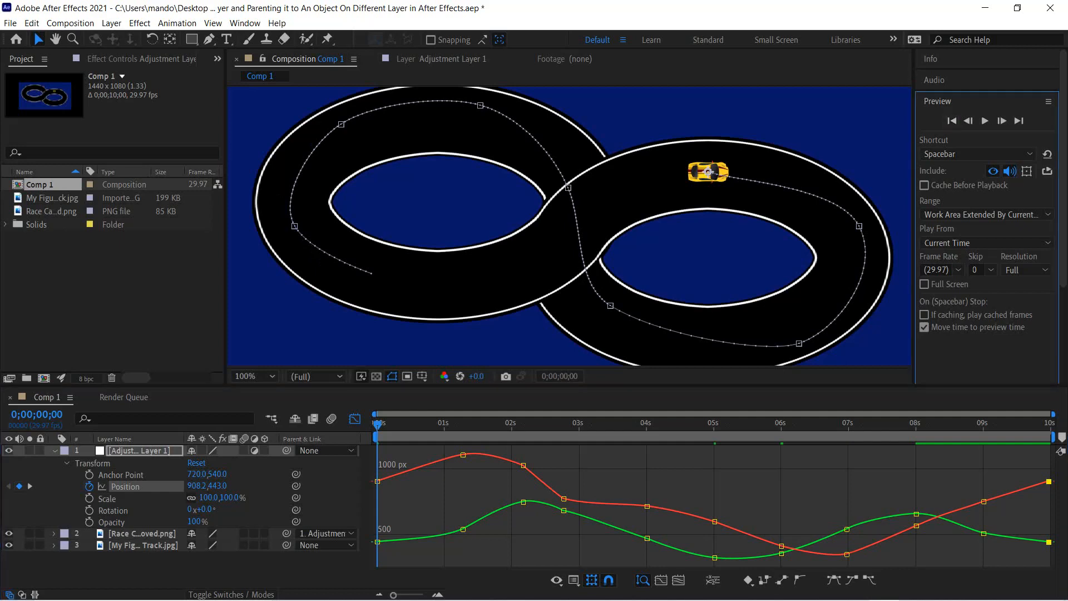
left_click(985, 121)
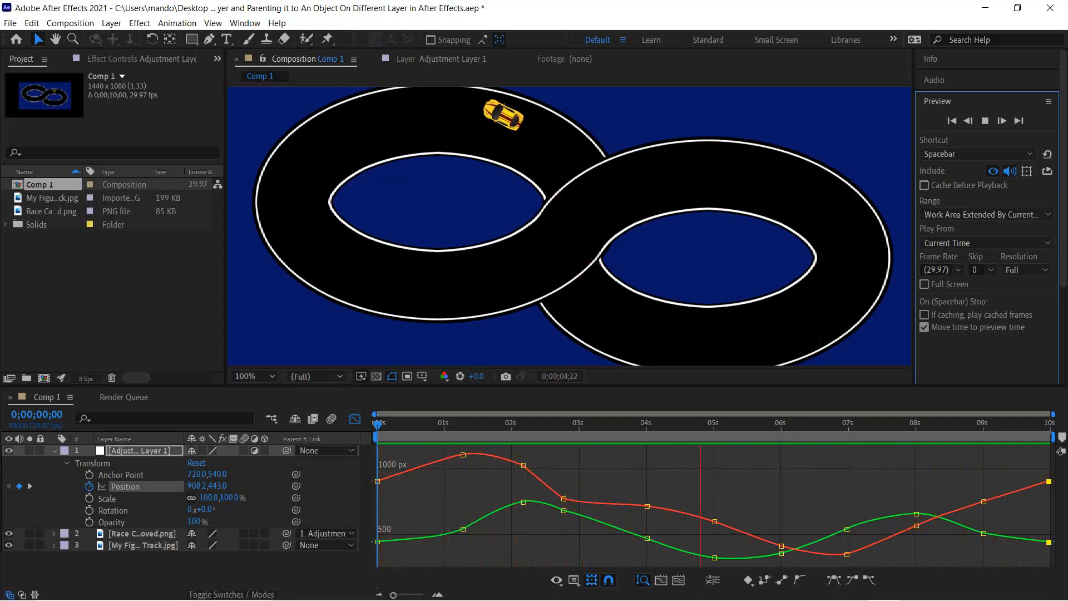
key("space")
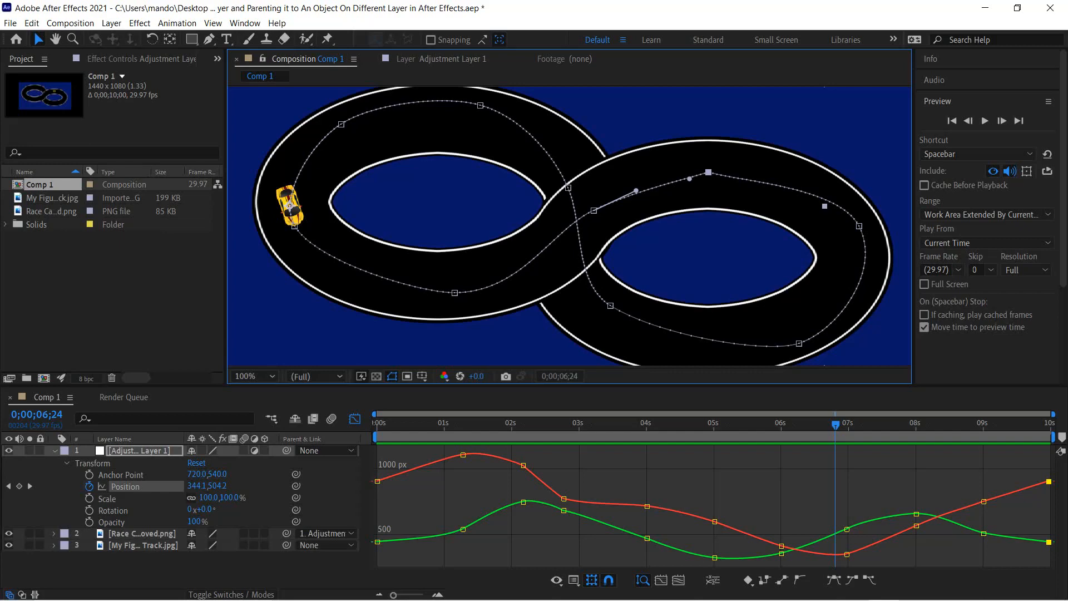
Switch the timeline from the Graph Editor back to the layer keyframe view and undo the accidental shift of all Position keyframes.
left_click(712, 506)
key("ctrl+a")
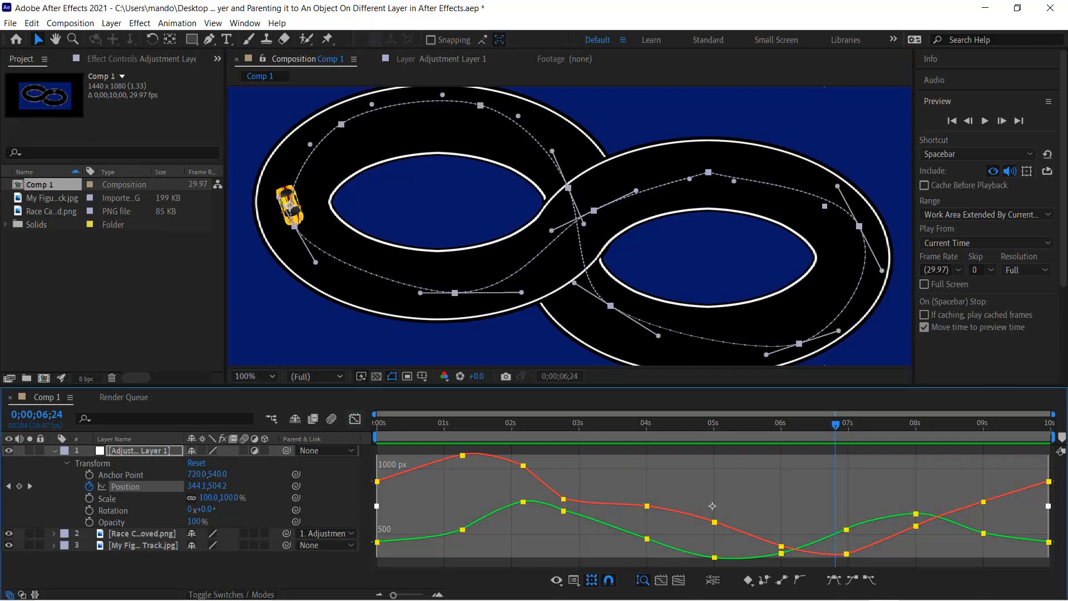
key("shift+F3")
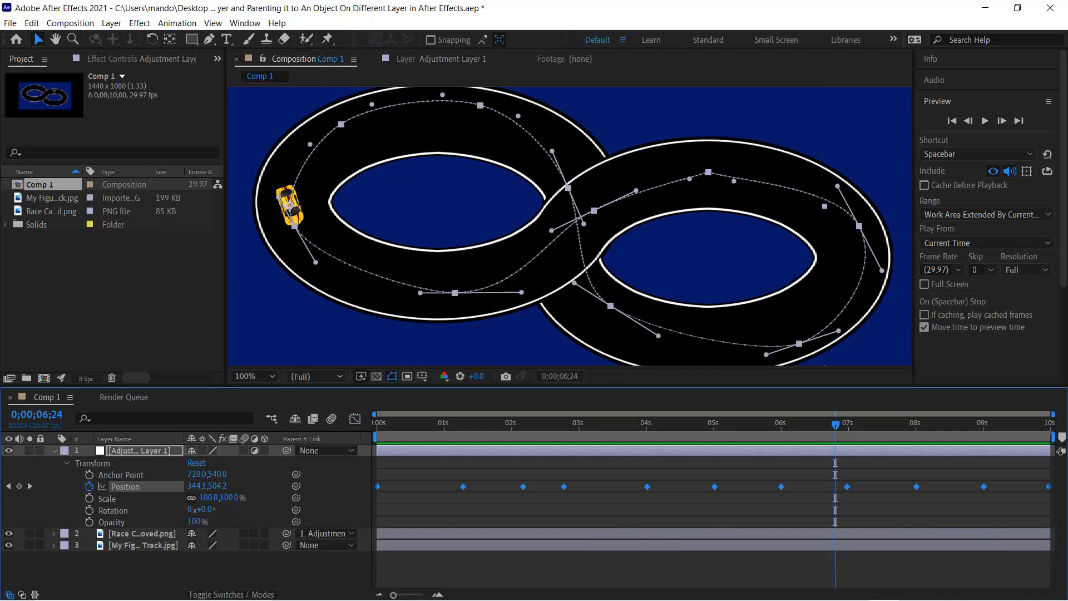
left_click_drag(463, 486, 467, 487)
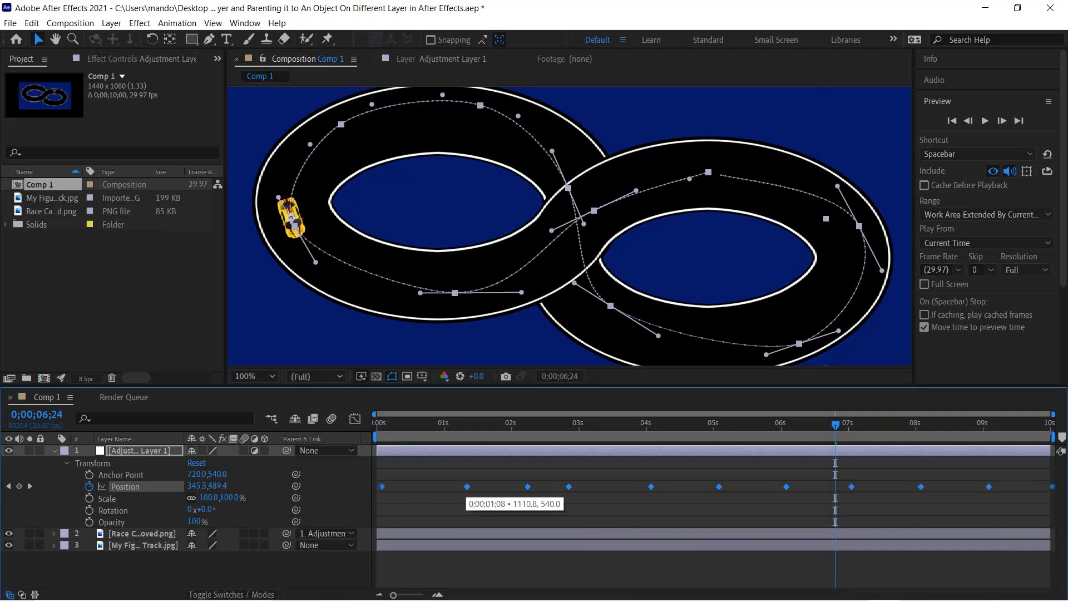
key("ctrl+z")
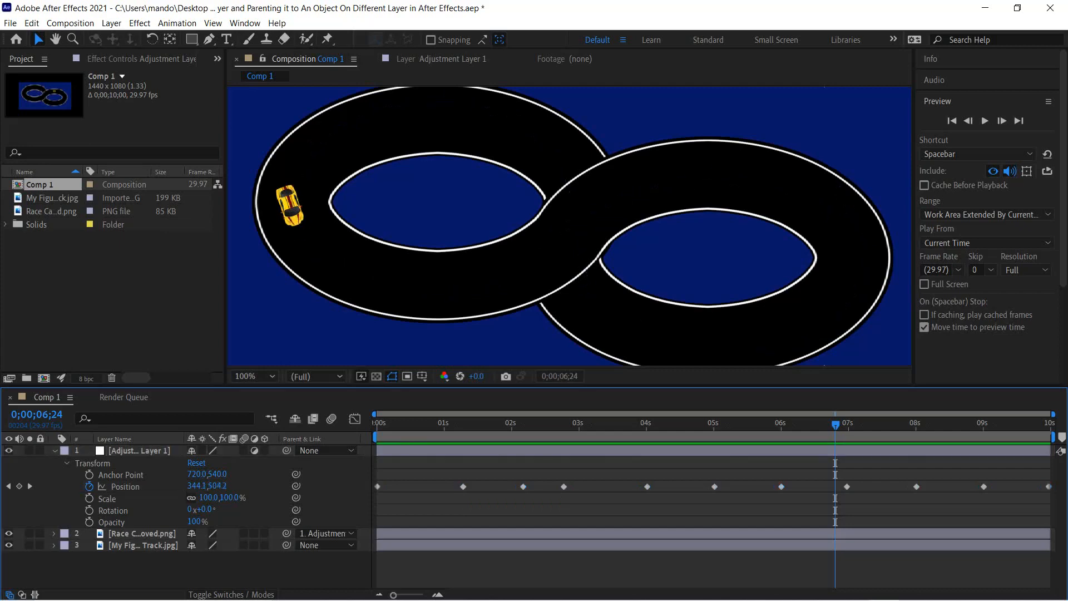
Move the second, third and fifth through tenth Position keyframes earlier, spacing the first ten evenly about 0.9 seconds apart.
left_click(463, 487)
left_click_drag(463, 487, 439, 486)
left_click_drag(523, 487, 501, 486)
left_click_drag(647, 487, 629, 486)
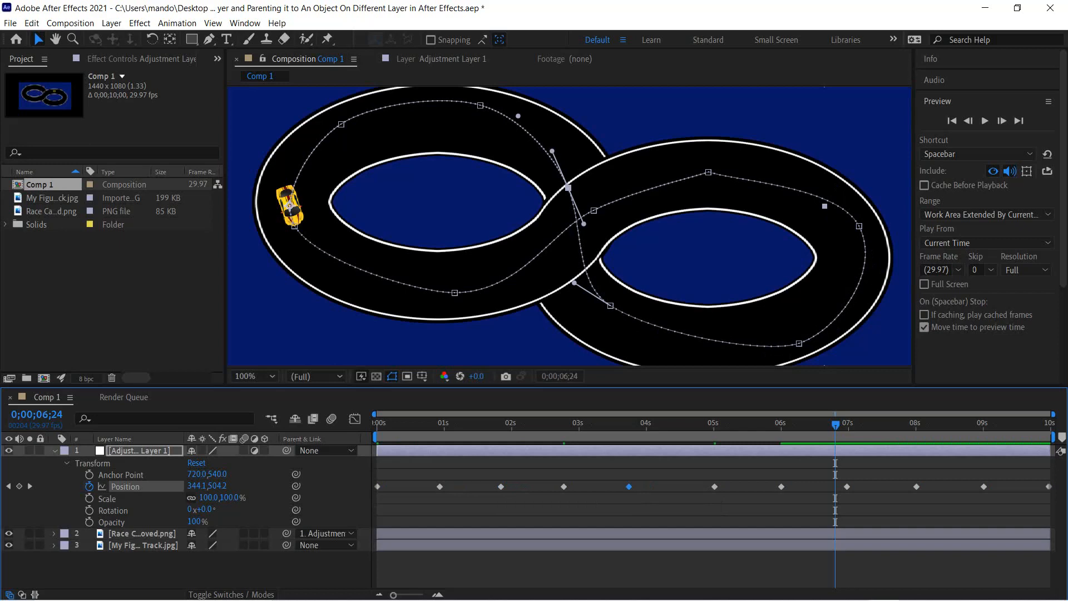
left_click_drag(715, 487, 690, 486)
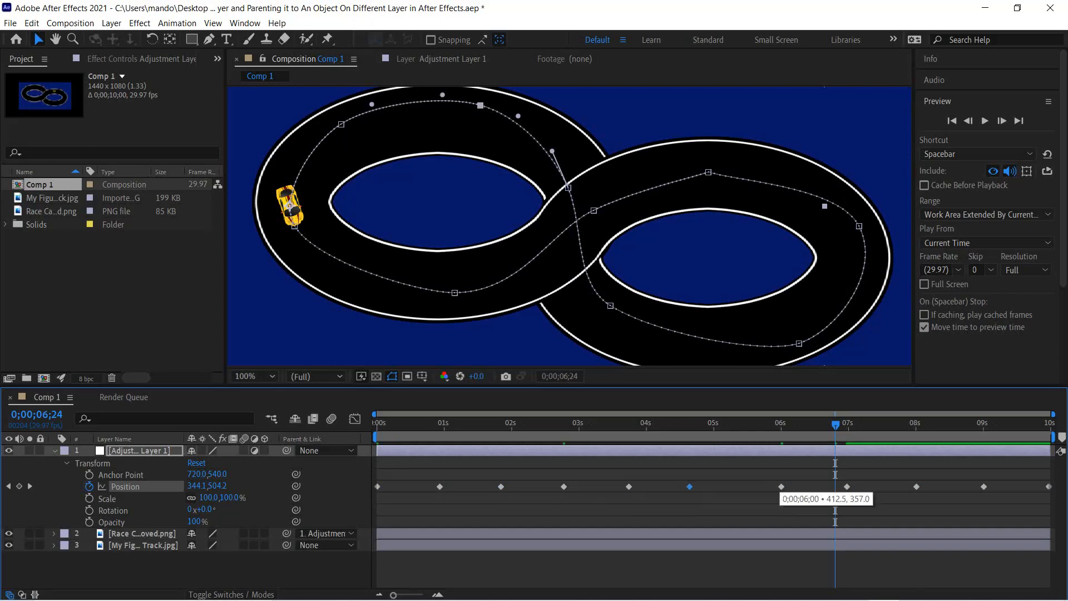
left_click_drag(781, 486, 748, 487)
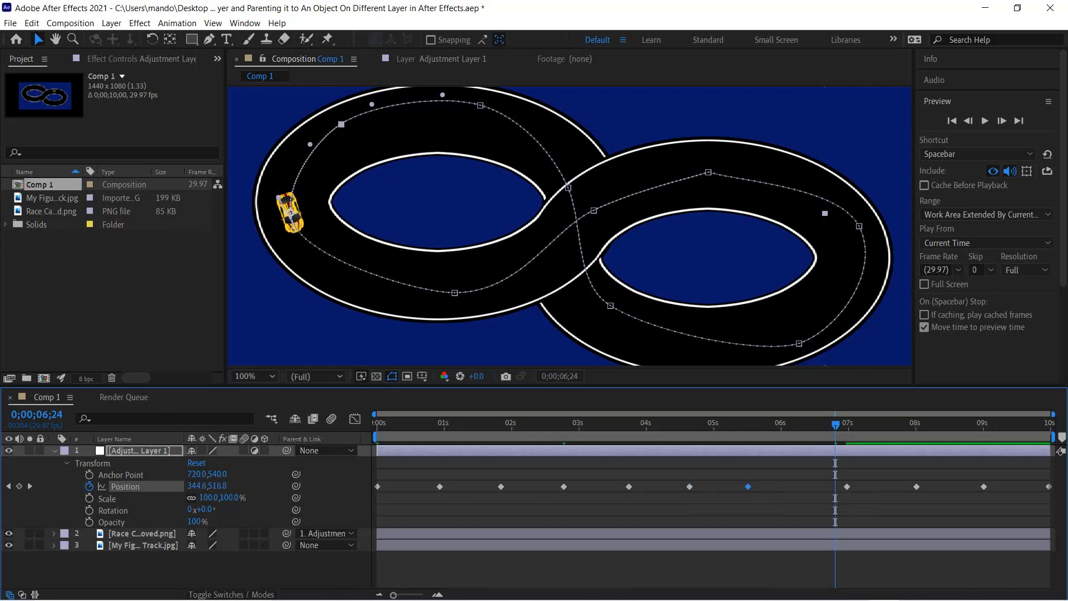
left_click_drag(848, 486, 809, 486)
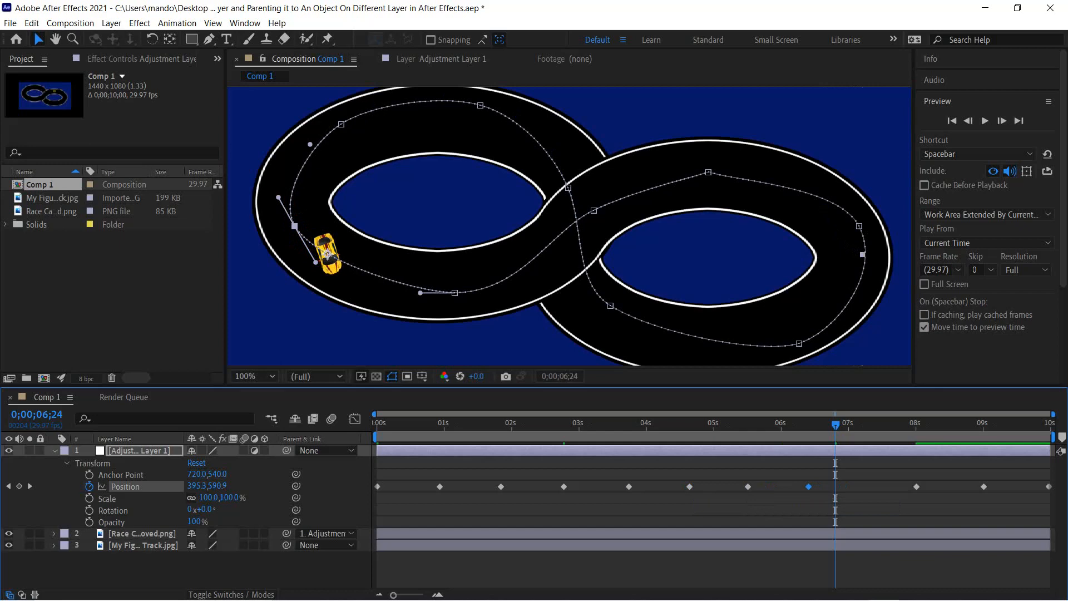
left_click_drag(916, 486, 872, 487)
left_click_drag(961, 487, 935, 486)
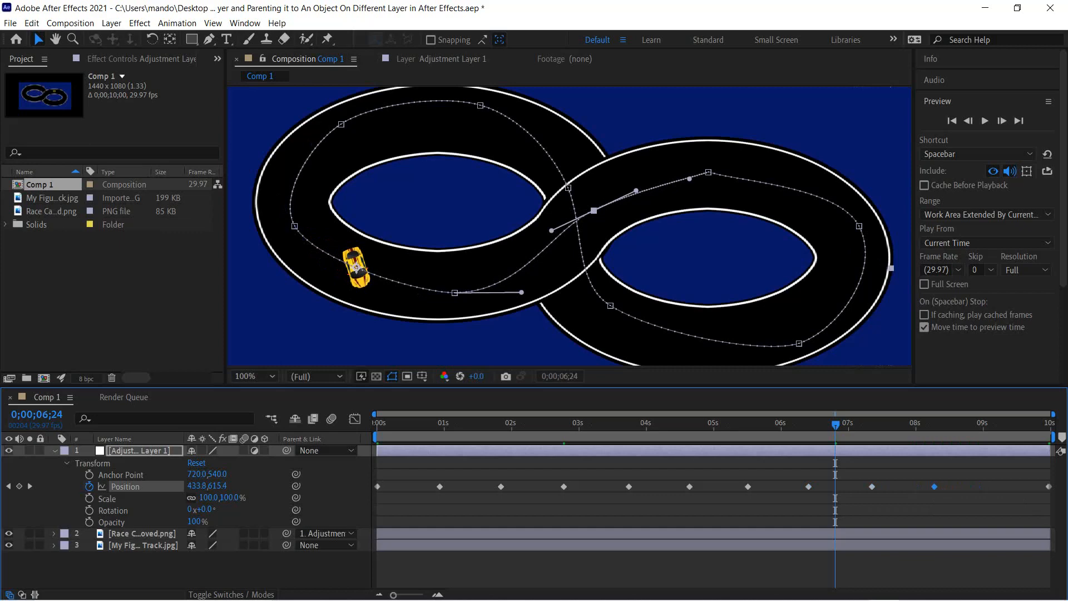
Move the last Position keyframe to about 9.1 seconds and preview the animation from the first frame.
left_click_drag(1008, 486, 990, 487)
left_click_drag(835, 425, 377, 424)
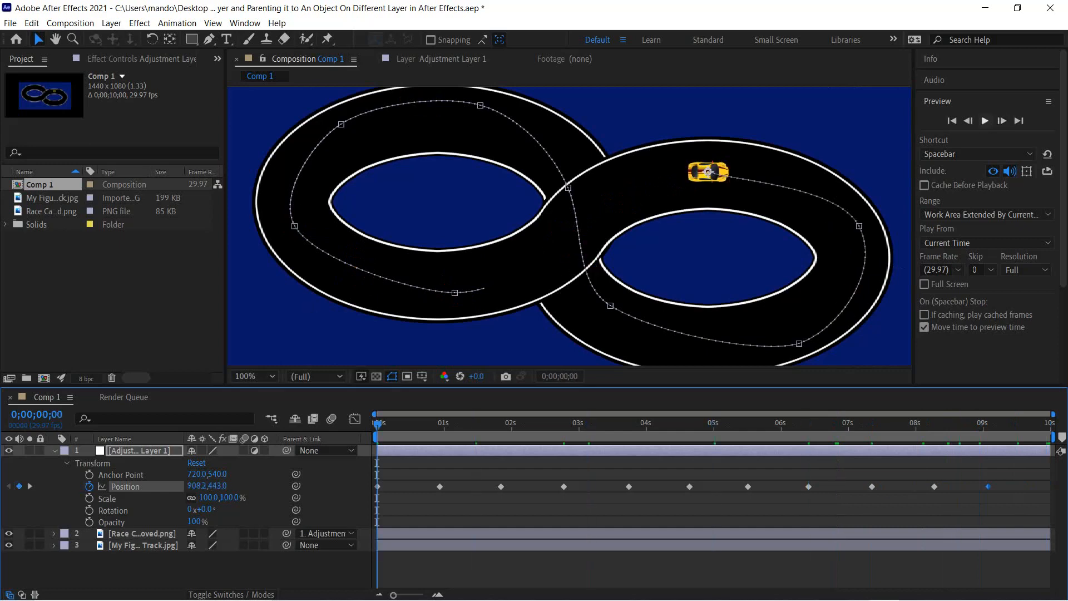
left_click(985, 121)
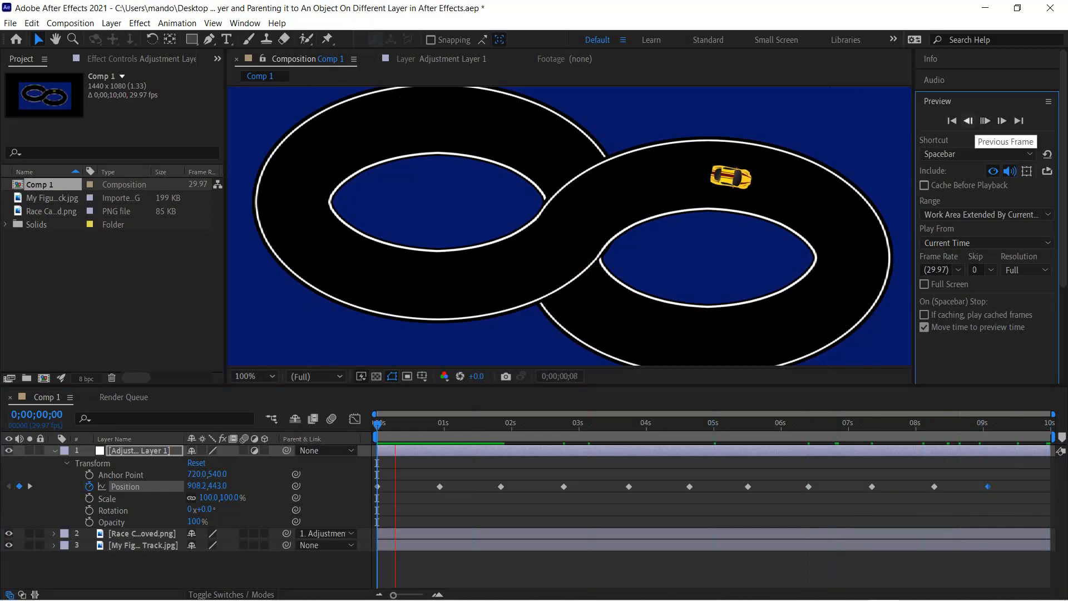
key("space")
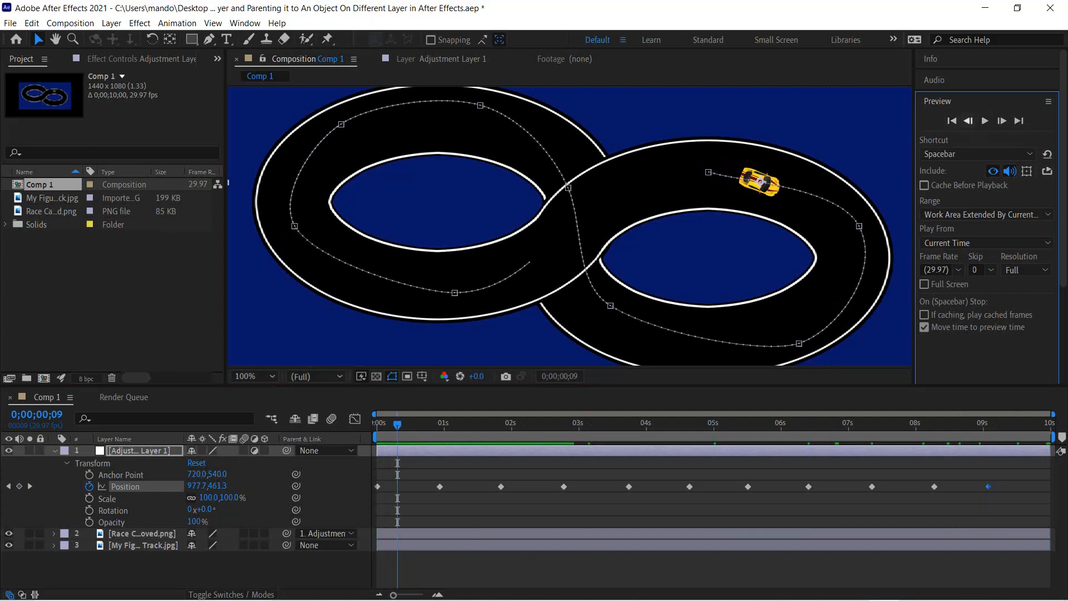
left_click(985, 120)
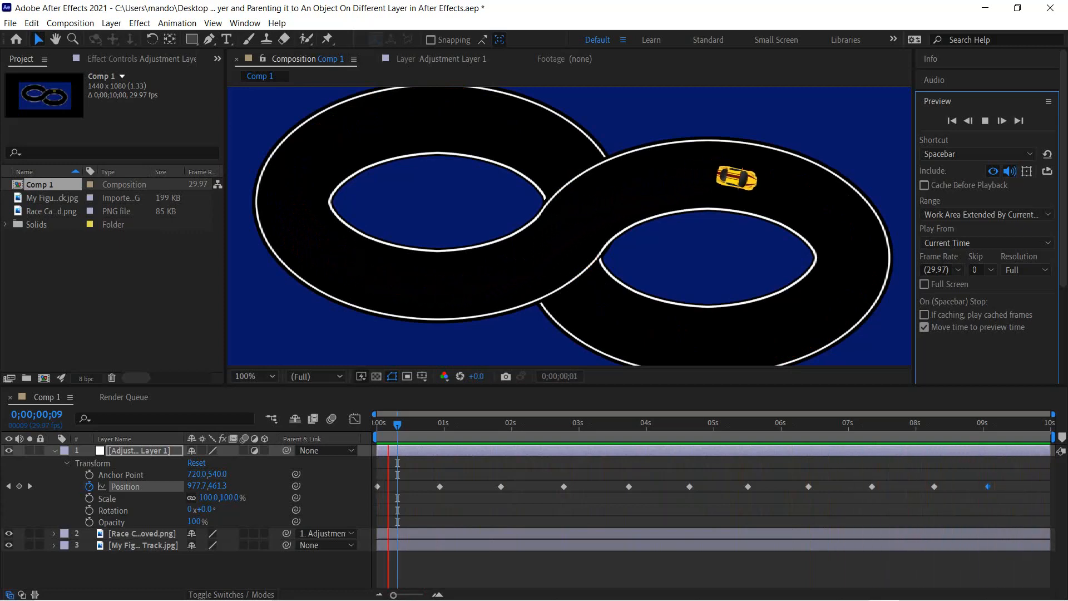
key("space")
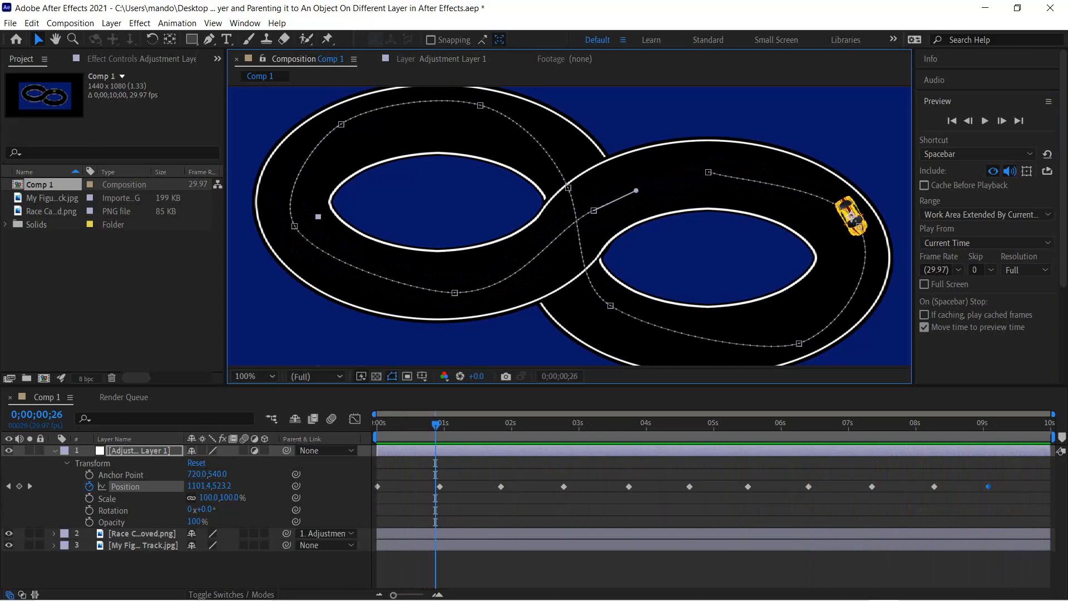
Move the last Position keyframe to 10 seconds, the tenth to about 8.9 seconds and the ninth to about 7.8 seconds.
left_click_drag(989, 486, 1049, 486)
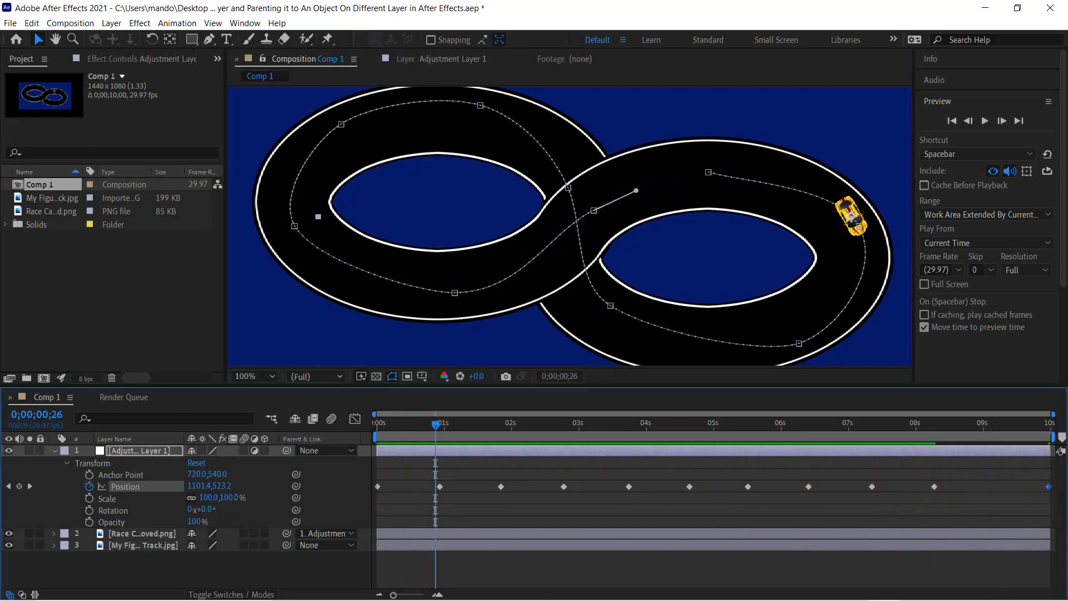
left_click_drag(935, 486, 974, 486)
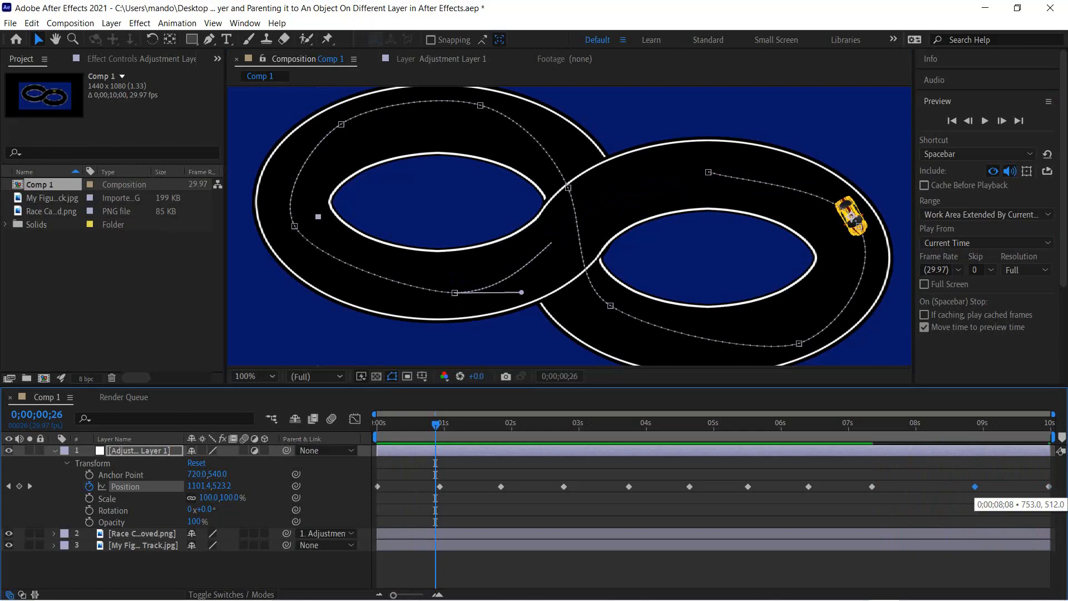
key("F2")
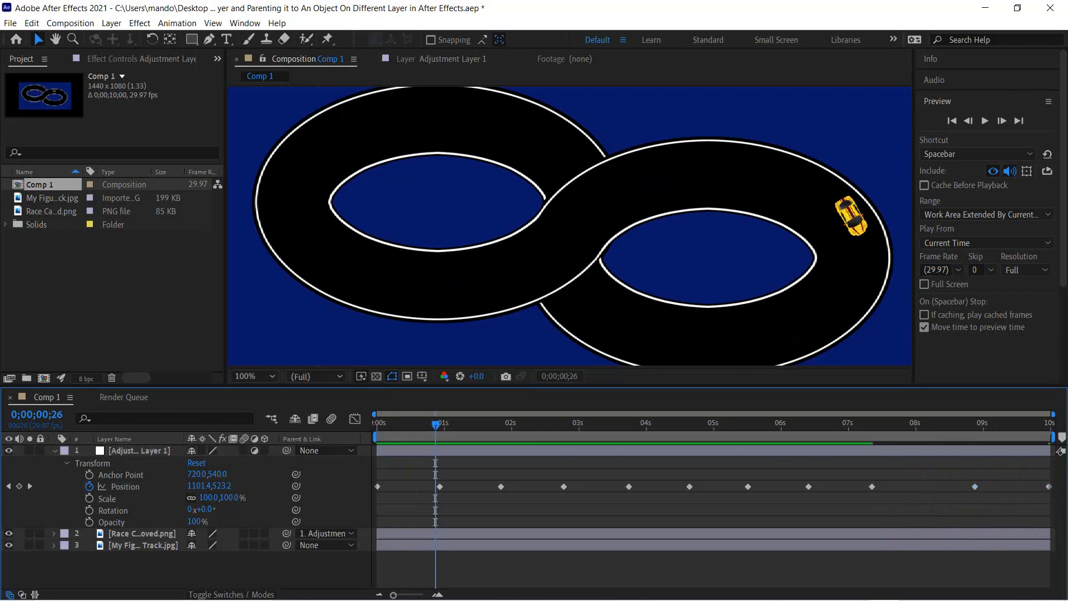
left_click_drag(872, 486, 901, 486)
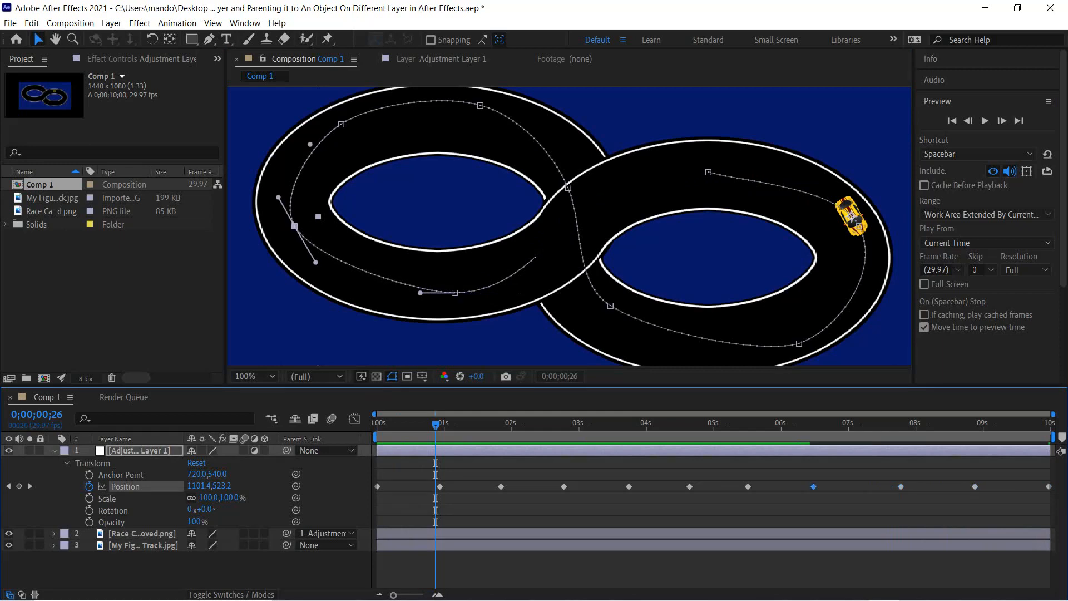
Try to reposition the eighth Position keyframe nearer the seventh and undo the change that overwrote its neighbour.
left_click_drag(814, 486, 747, 486)
key("F2")
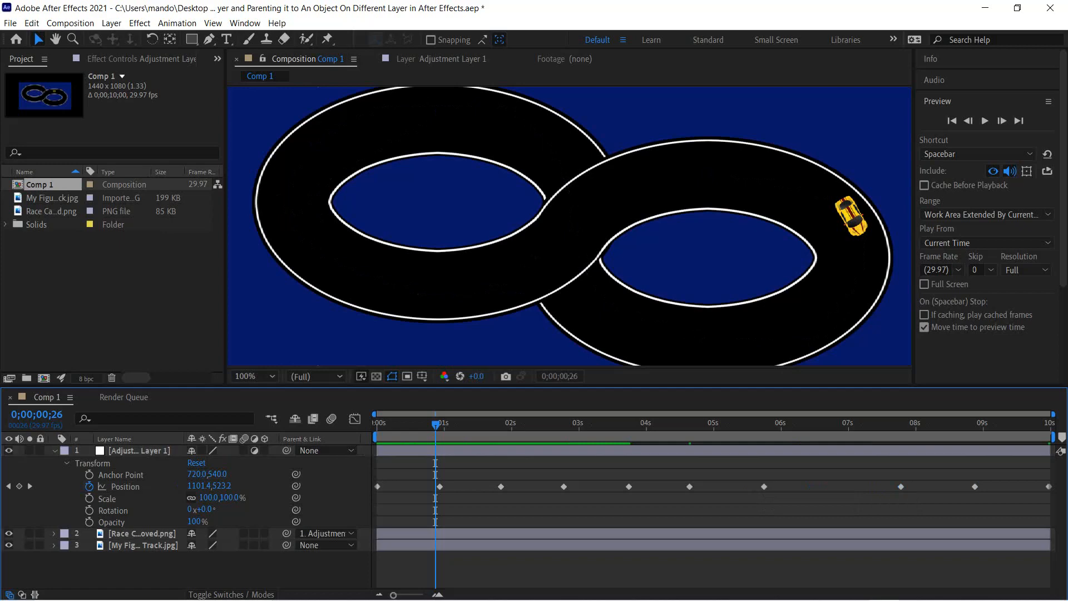
left_click_drag(764, 486, 815, 487)
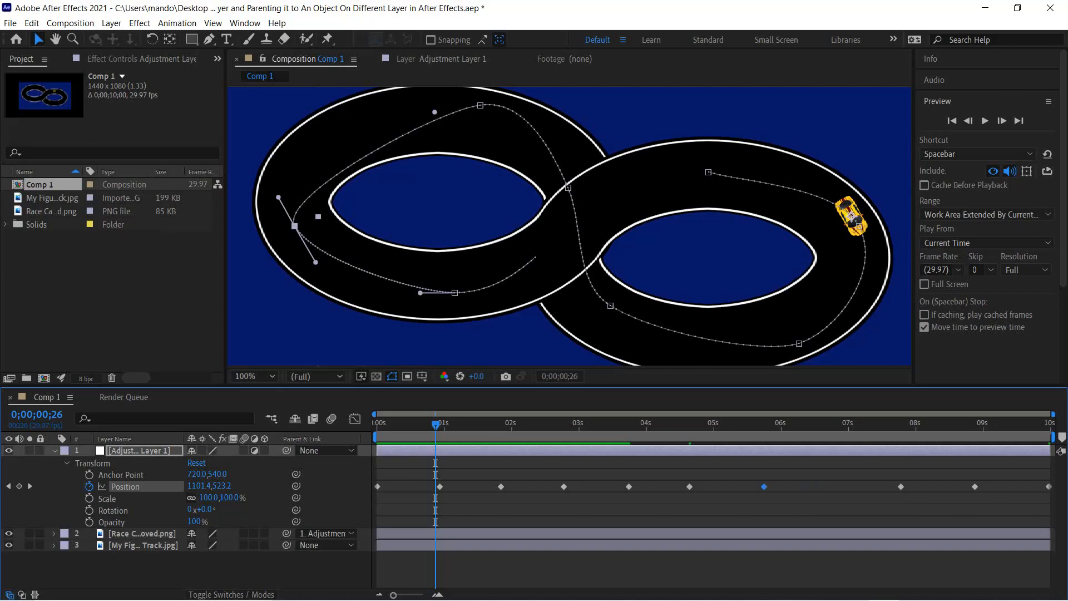
key("ctrl+z")
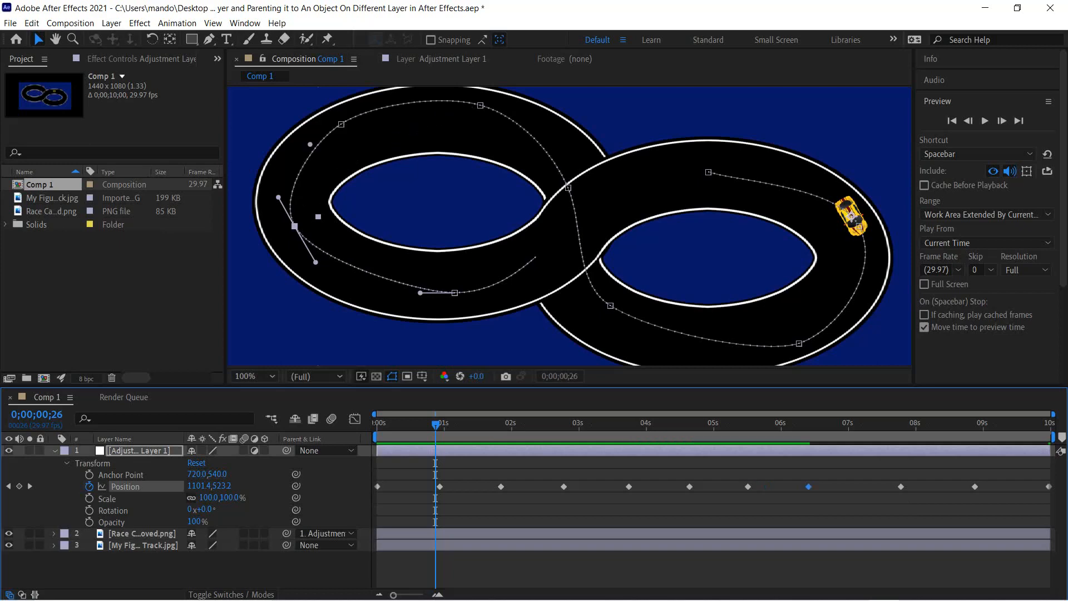
Move the sixth through tenth Position keyframes to about 4.8, 5.8, 6.8, 7.9 and 9 seconds.
key("F2")
left_click_drag(809, 486, 826, 486)
left_click_drag(748, 487, 761, 486)
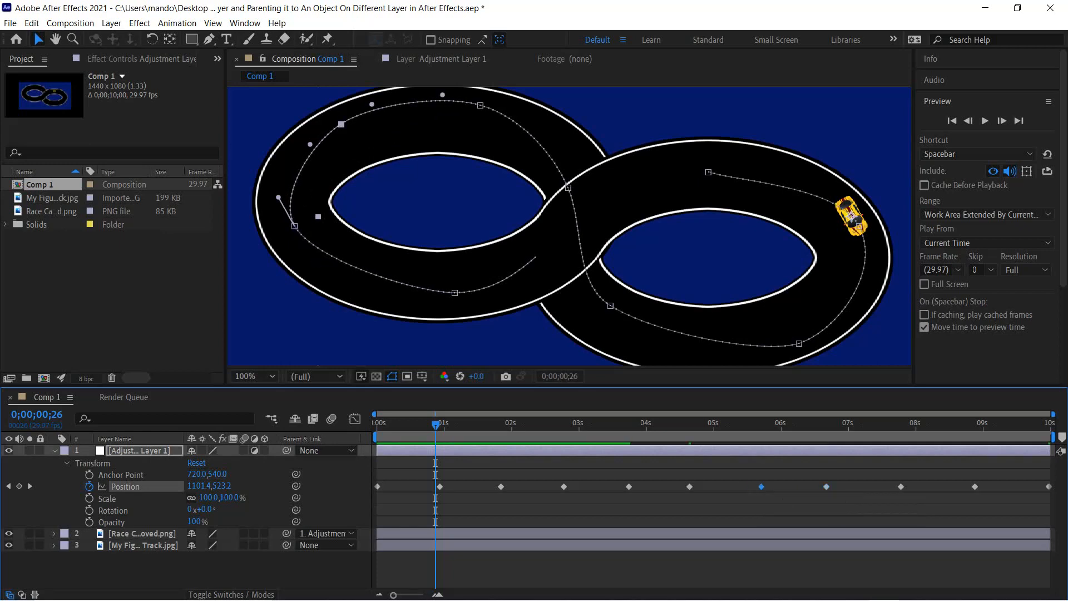
left_click_drag(690, 486, 698, 486)
left_click_drag(903, 486, 905, 486)
left_click_drag(827, 486, 834, 487)
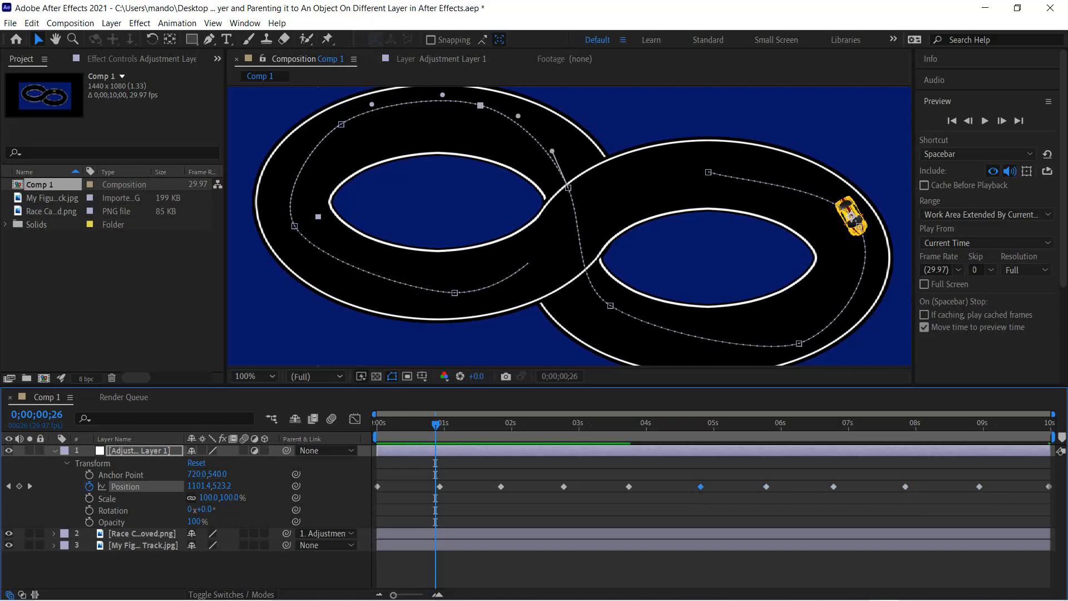
Preview the respaced car animation from the first frame and return to the start of the composition.
left_click(952, 121)
left_click(985, 121)
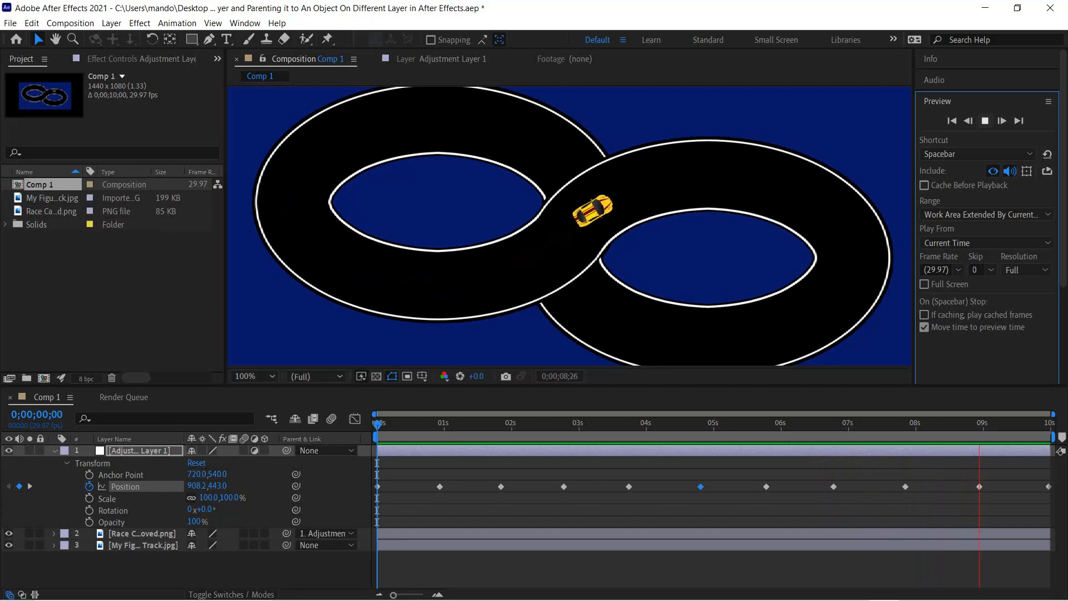
key("space")
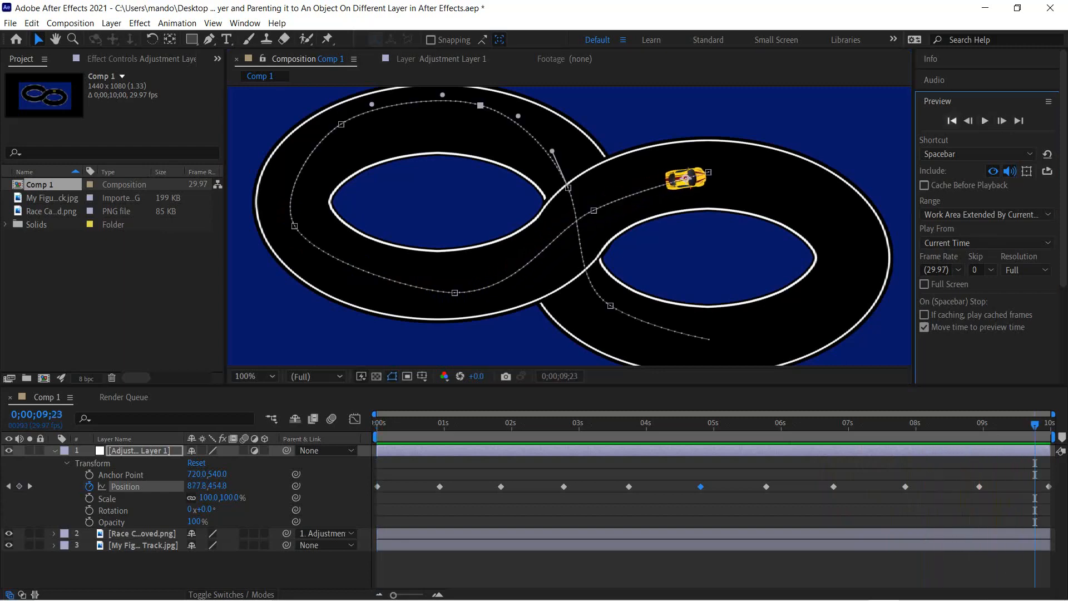
key("Home")
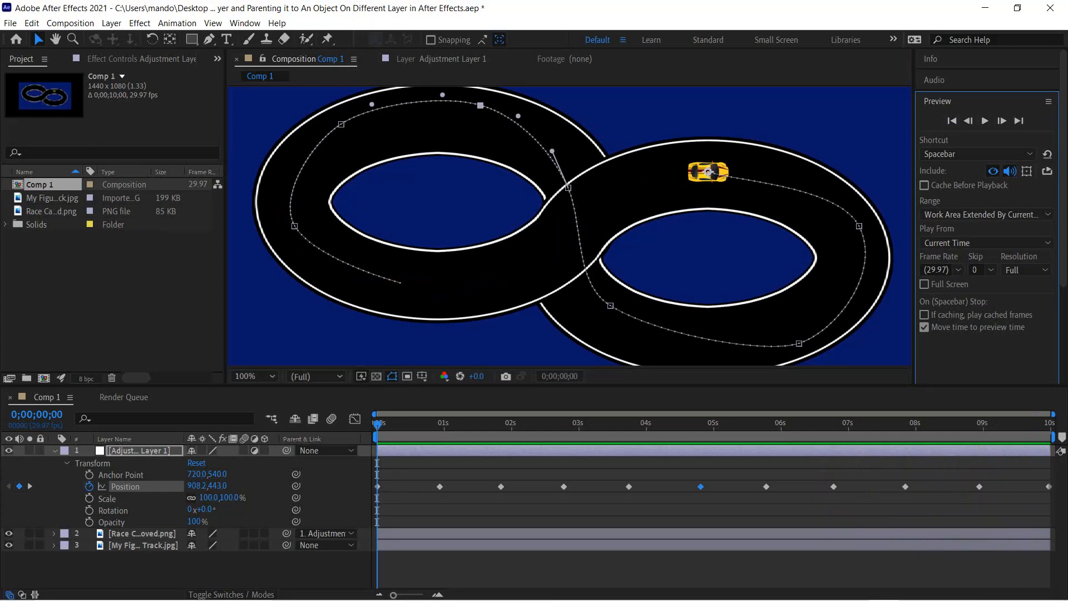
Shift the lower motion path point of the right loop slightly inward and move the loop's far-right point slightly outward.
left_click_drag(799, 344, 790, 341)
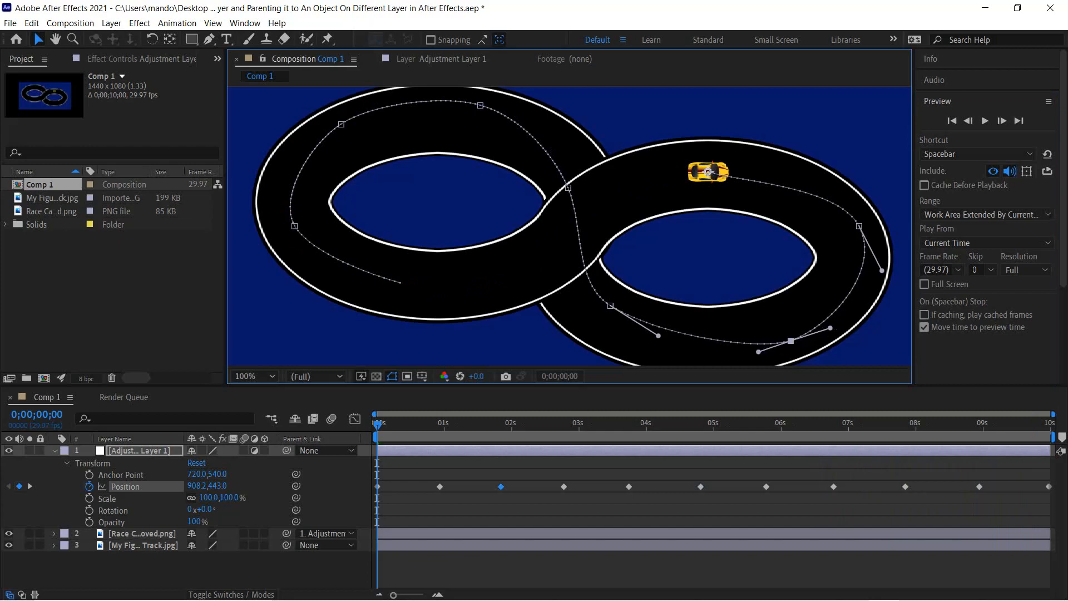
left_click_drag(859, 225, 855, 234)
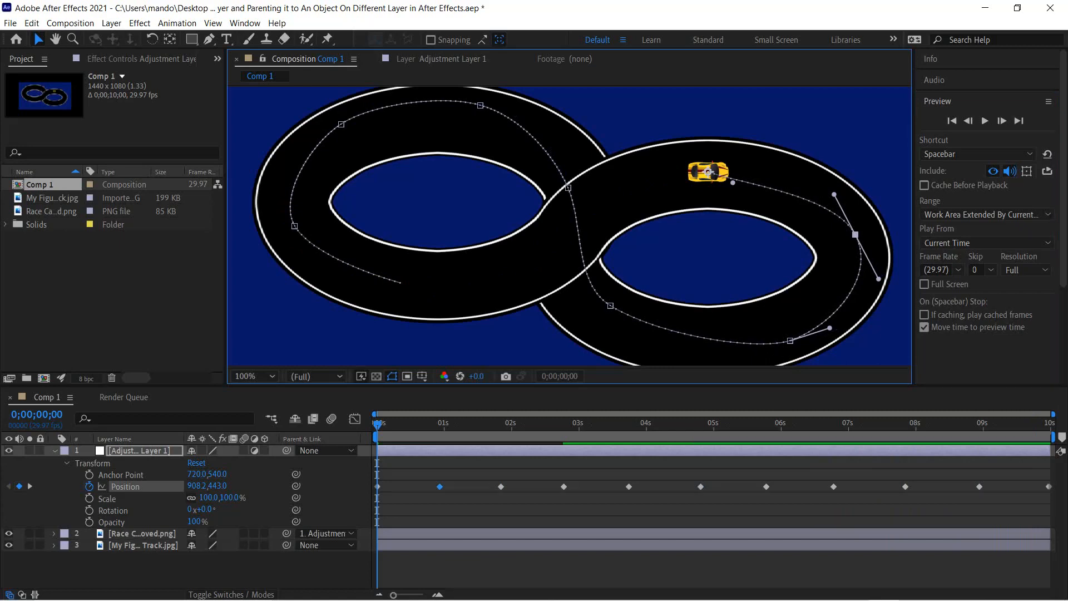
left_click_drag(856, 234, 864, 228)
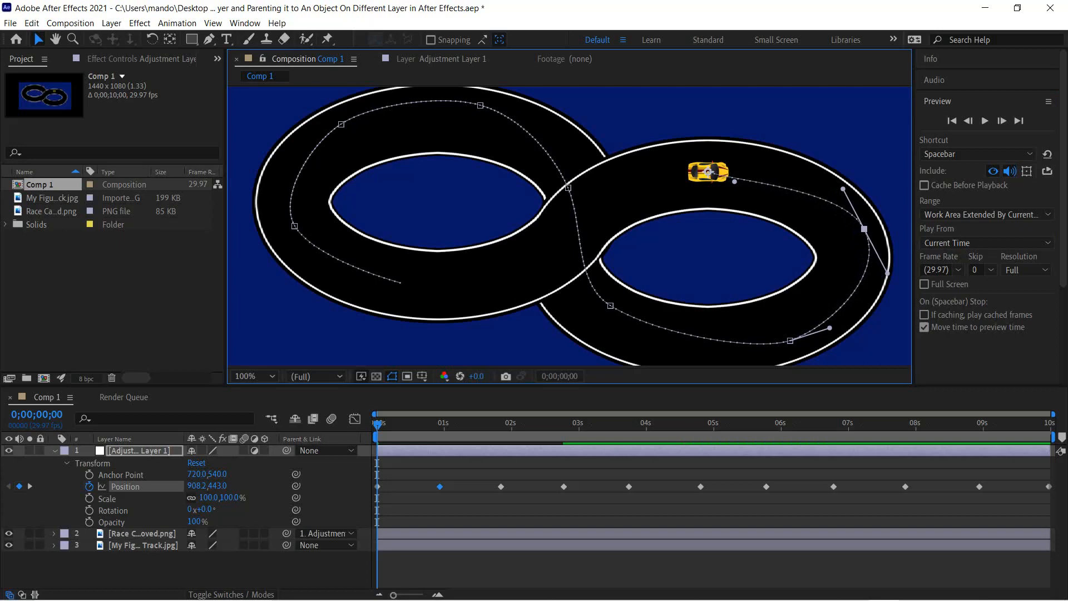
Shift the left loop's two upper path points slightly inward and turn the far-left point's upper tangent toward the track centre.
left_click_drag(480, 105, 474, 109)
left_click_drag(341, 124, 340, 132)
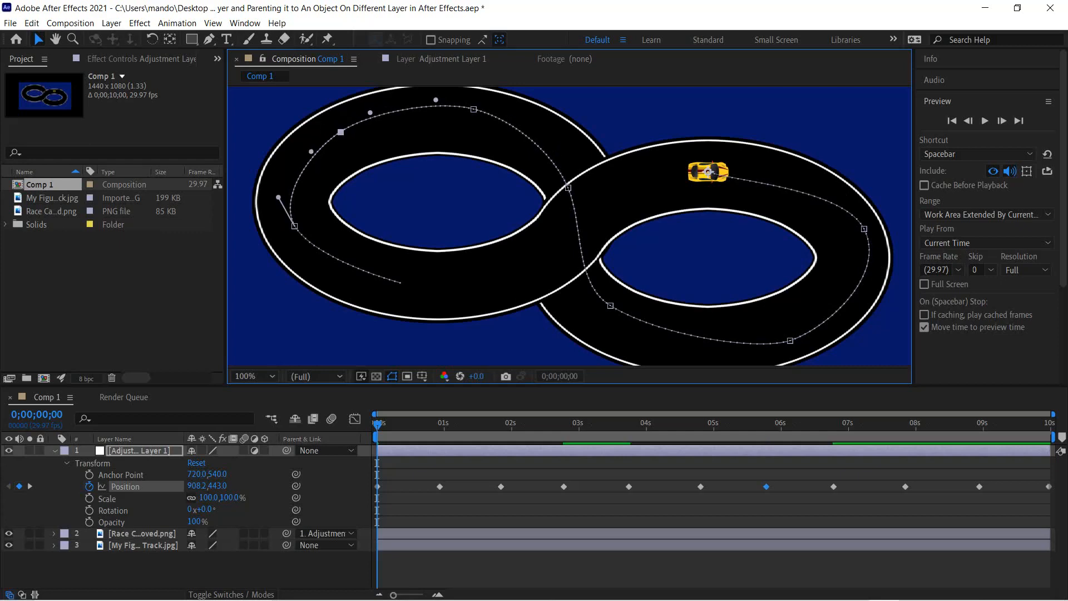
mouse_move(279, 197)
left_mouse_down()
mouse_move(270, 204)
mouse_move(288, 195)
left_mouse_up()
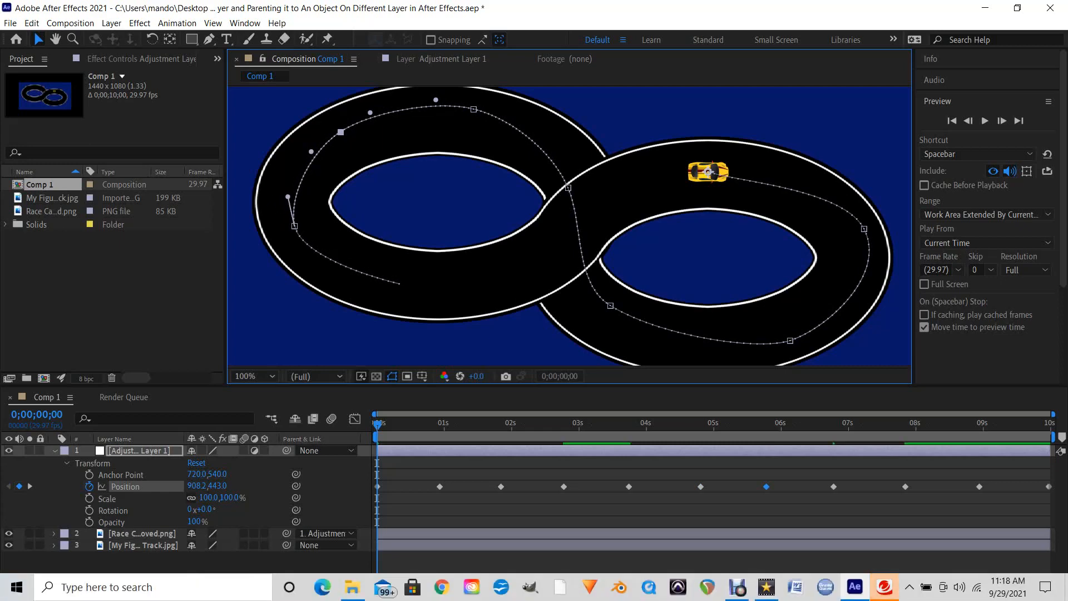
Preview the car animation from the first frame to check the adjusted path points on both loops.
key("space")
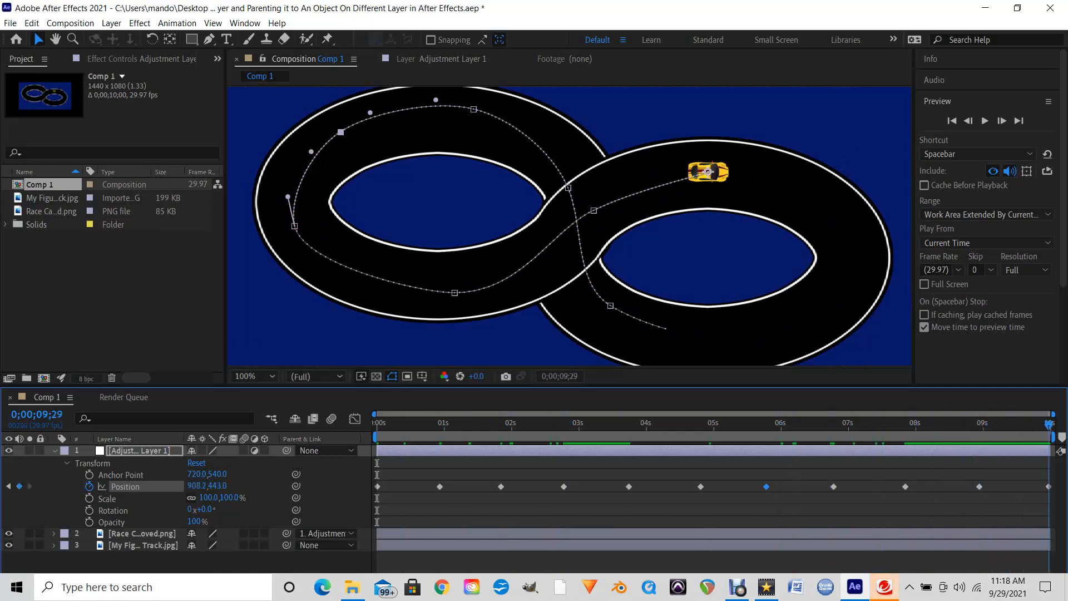
left_click(952, 121)
left_click(984, 121)
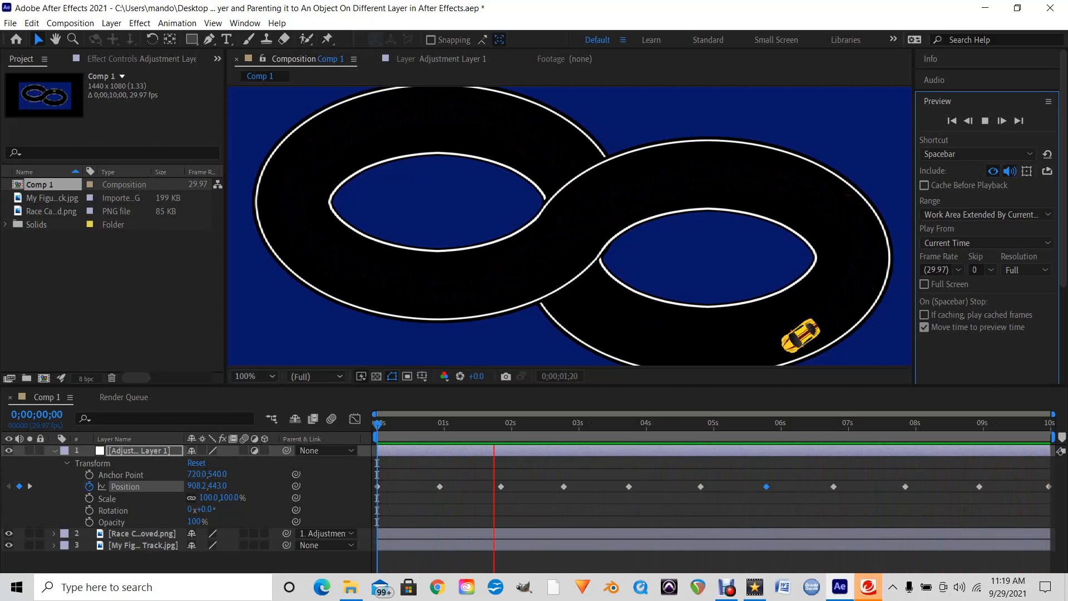
key("space")
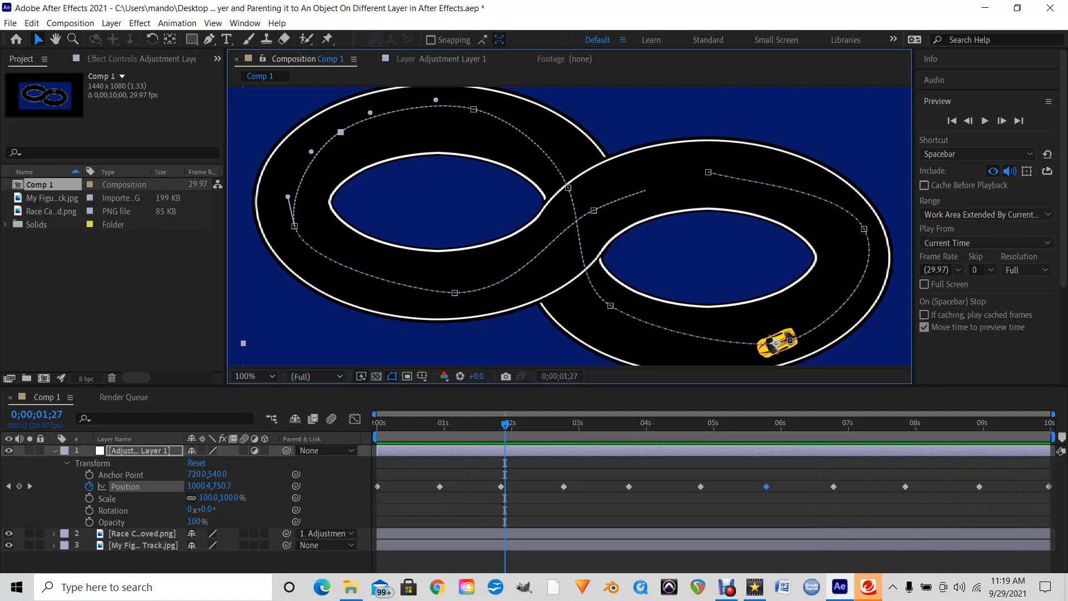
Collapse the adjustment layer's properties and reveal the race car layer's Transform properties.
left_click(66, 463)
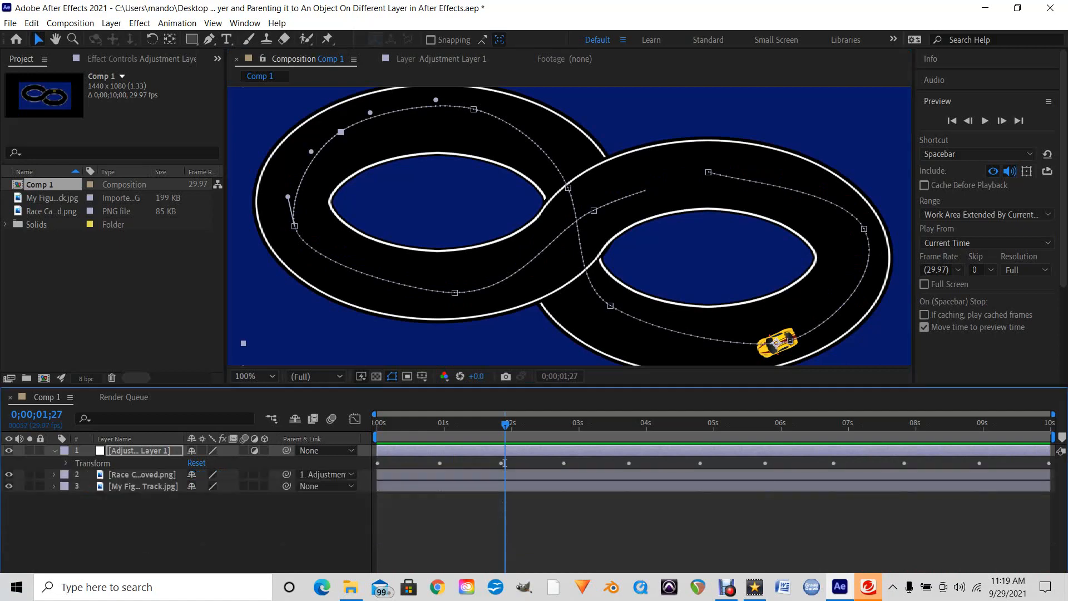
left_click(55, 451)
left_click(142, 463)
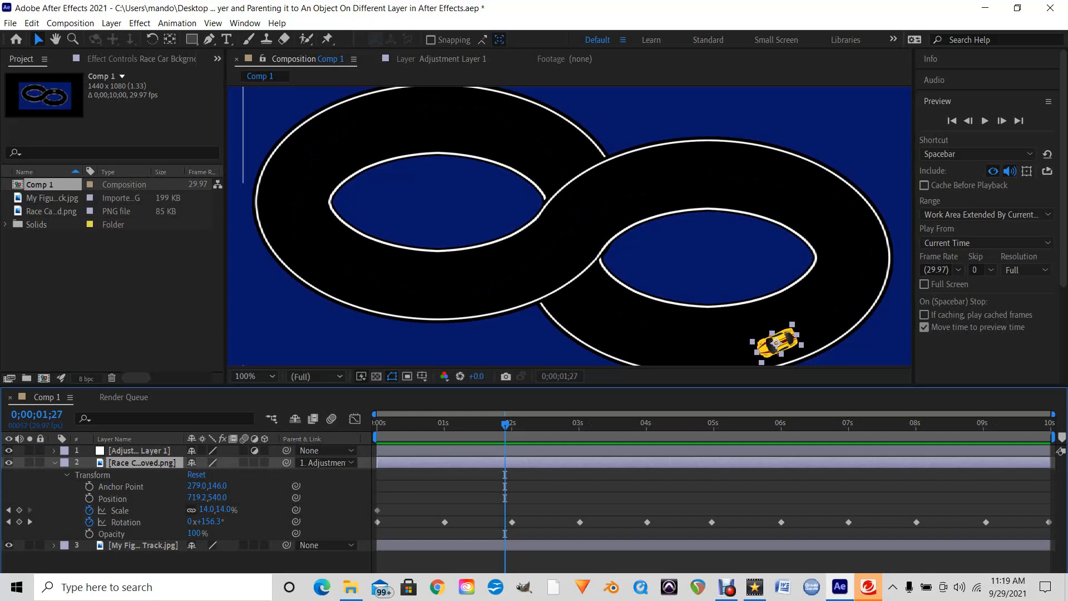
Preview the opening of the animation twice from the first frame with the race car layer selected to check its rotation.
left_click(952, 121)
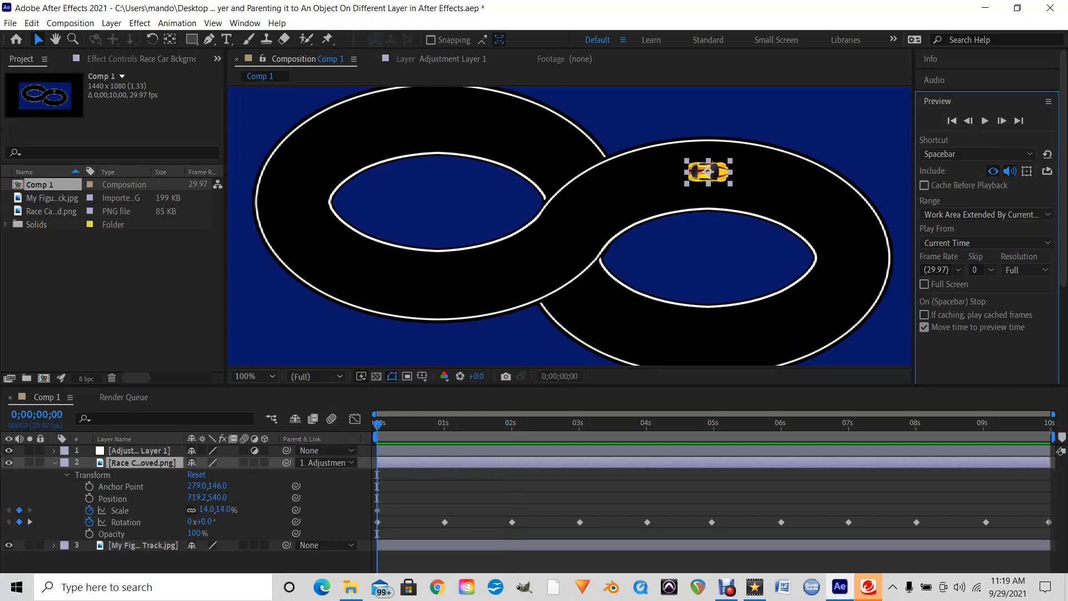
key("space")
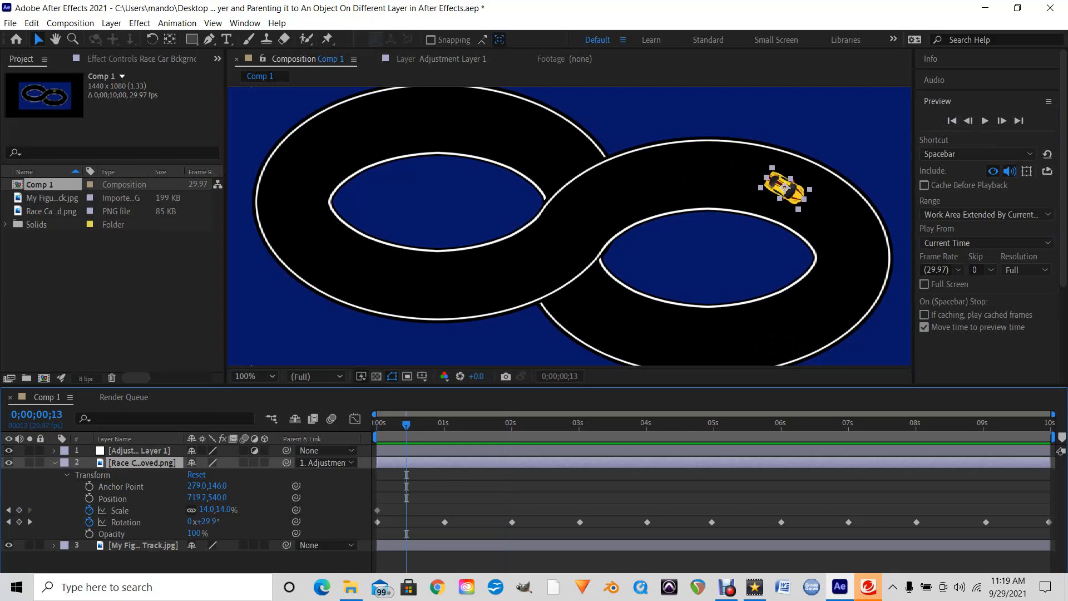
left_click_drag(406, 425, 377, 424)
key("space")
left_click_drag(416, 424, 377, 425)
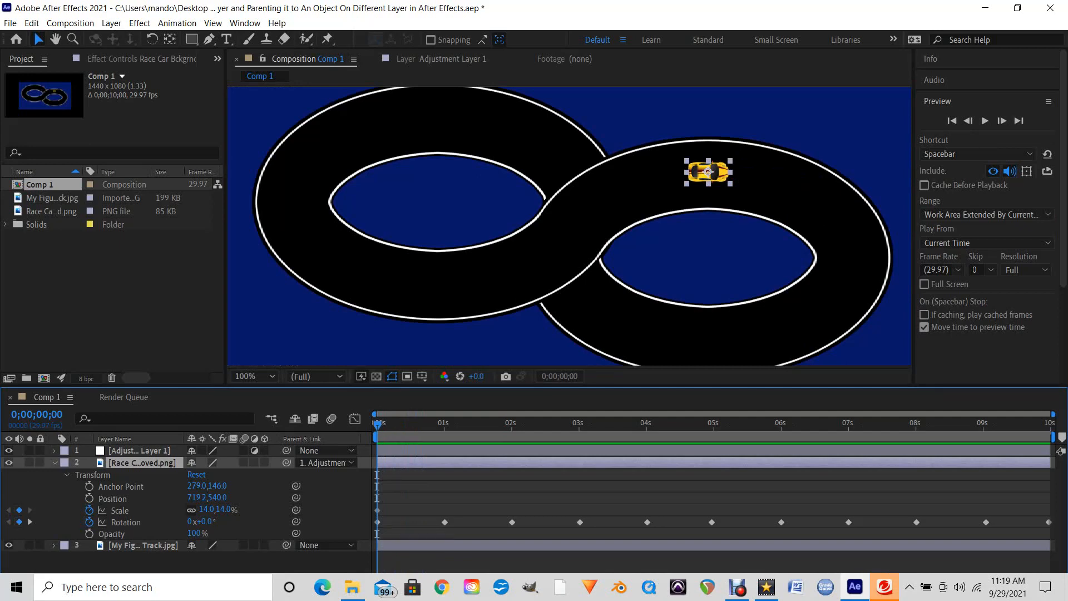
Examine the race car's Rotation keyframes, especially the first one, and preview how the car turns in the opening frames.
left_click(125, 522)
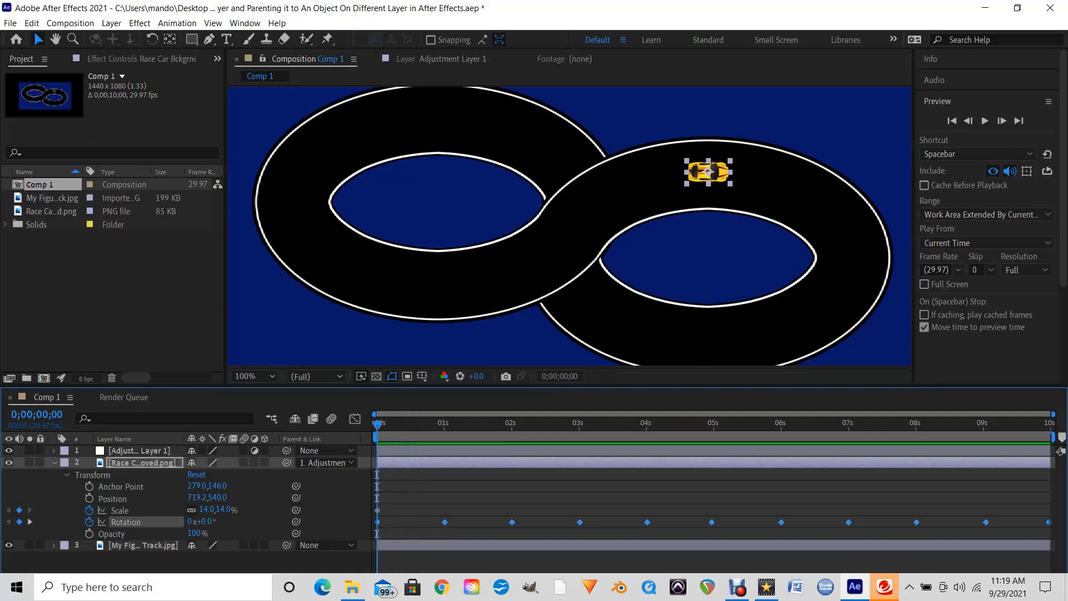
key("F2")
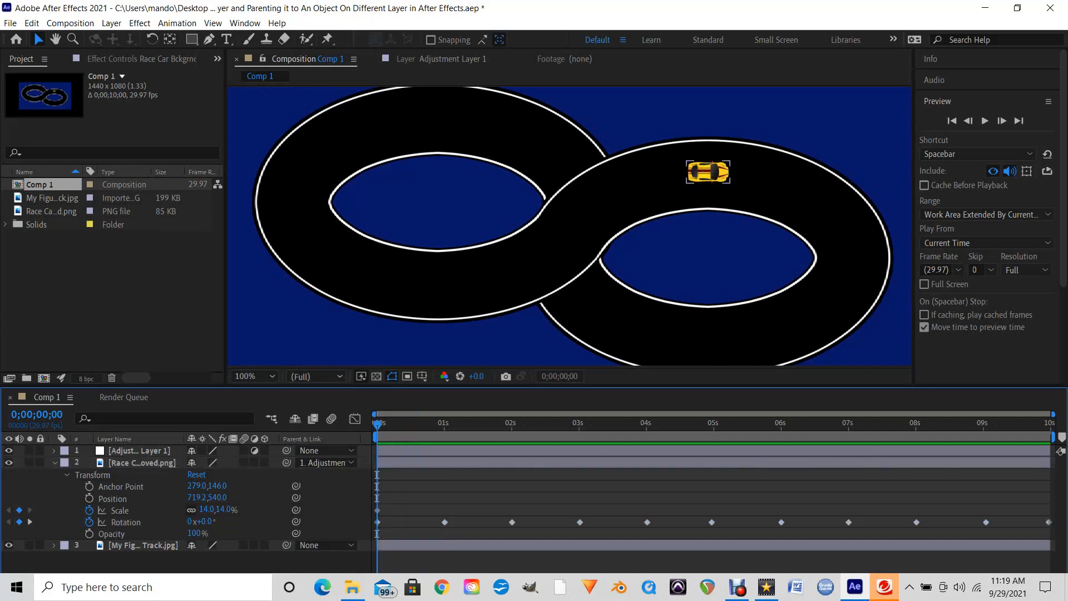
key("space")
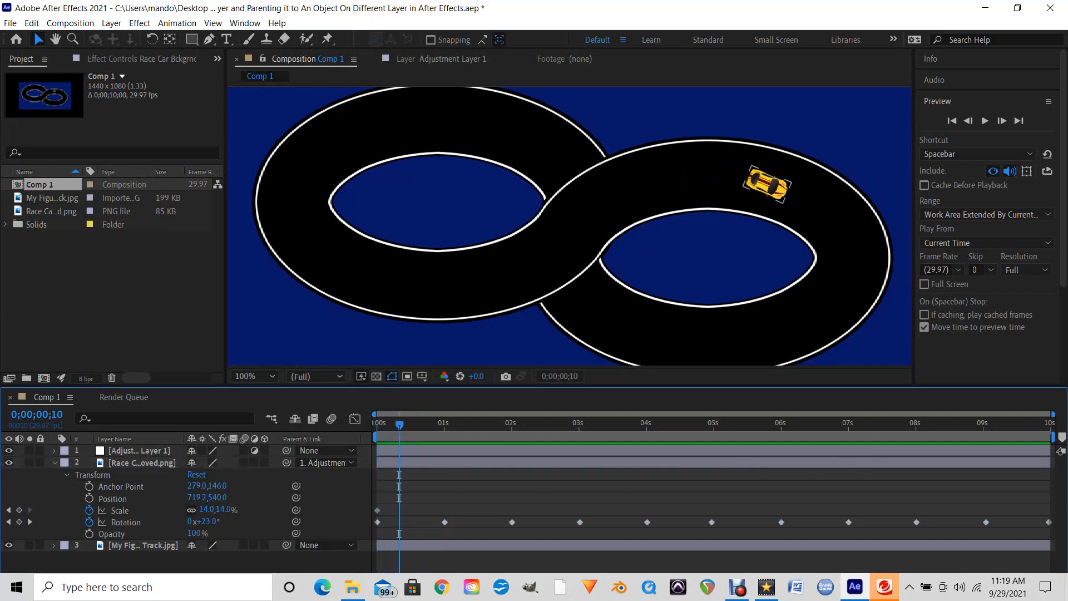
left_click(378, 522)
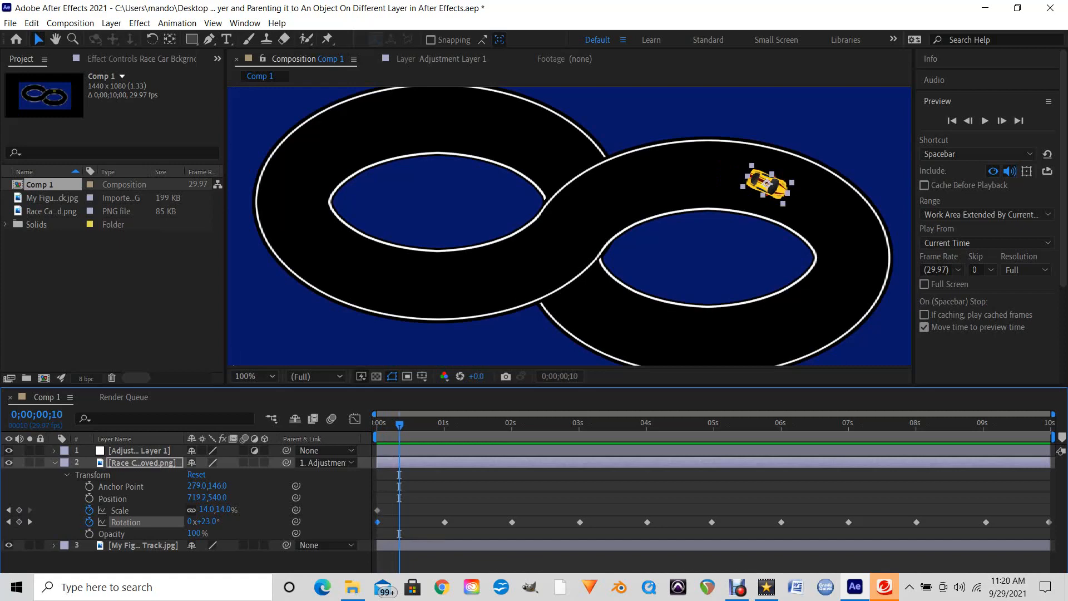
key("F2")
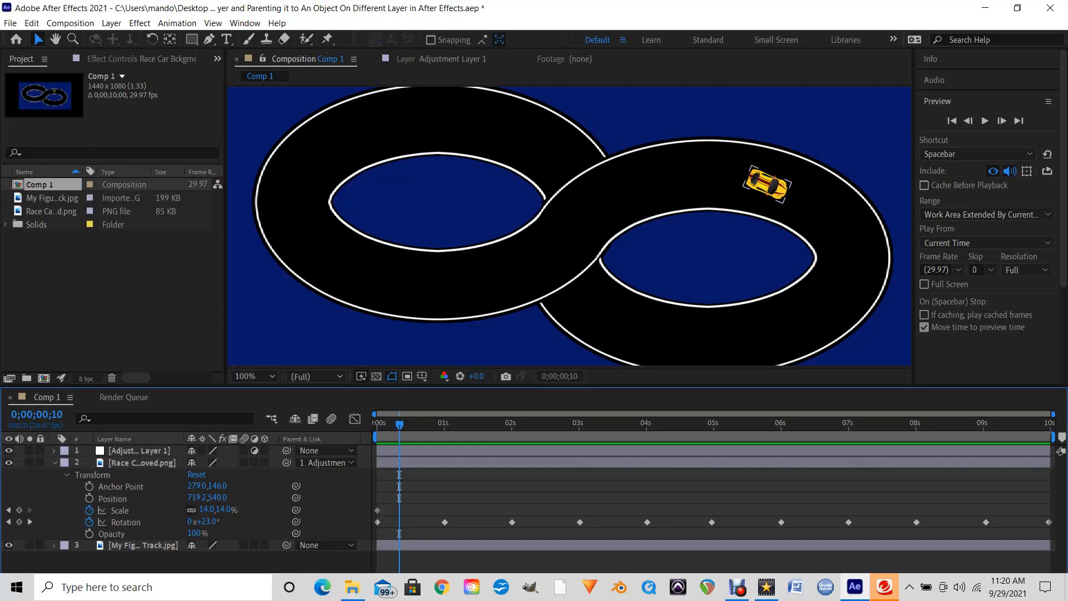
Keyframe the race car's Rotation at 0° at 0;00;00;10 and return to the first frame.
left_click(125, 522)
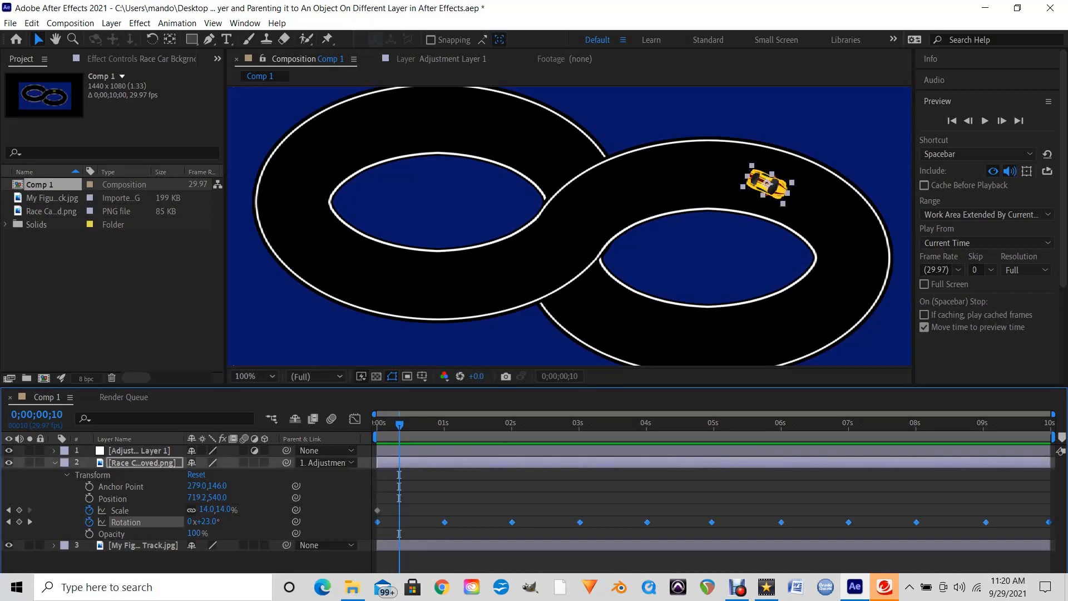
left_click_drag(207, 522, 194, 521)
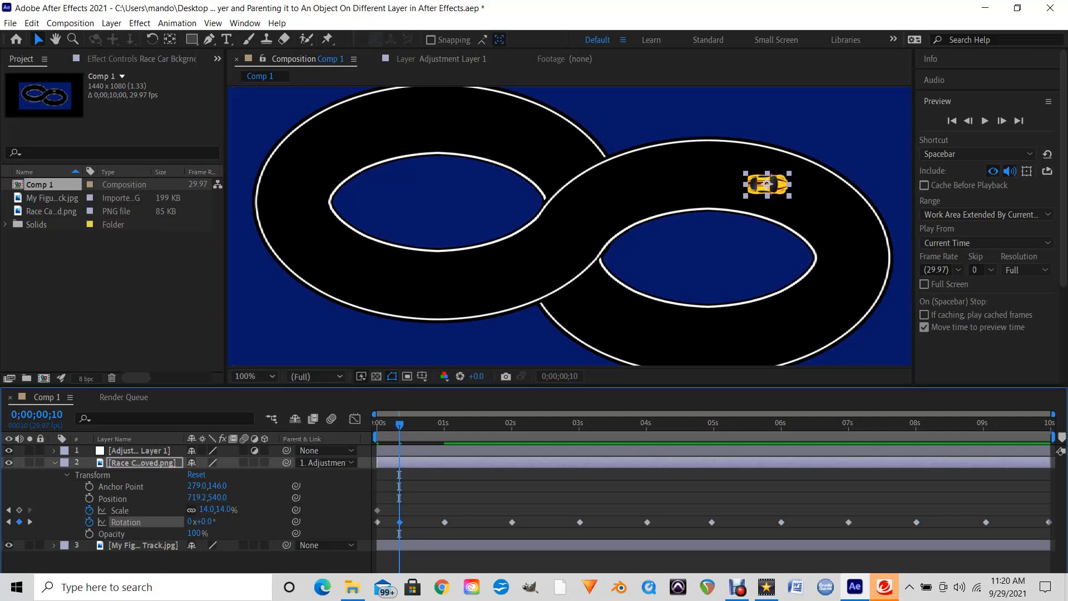
key("Home")
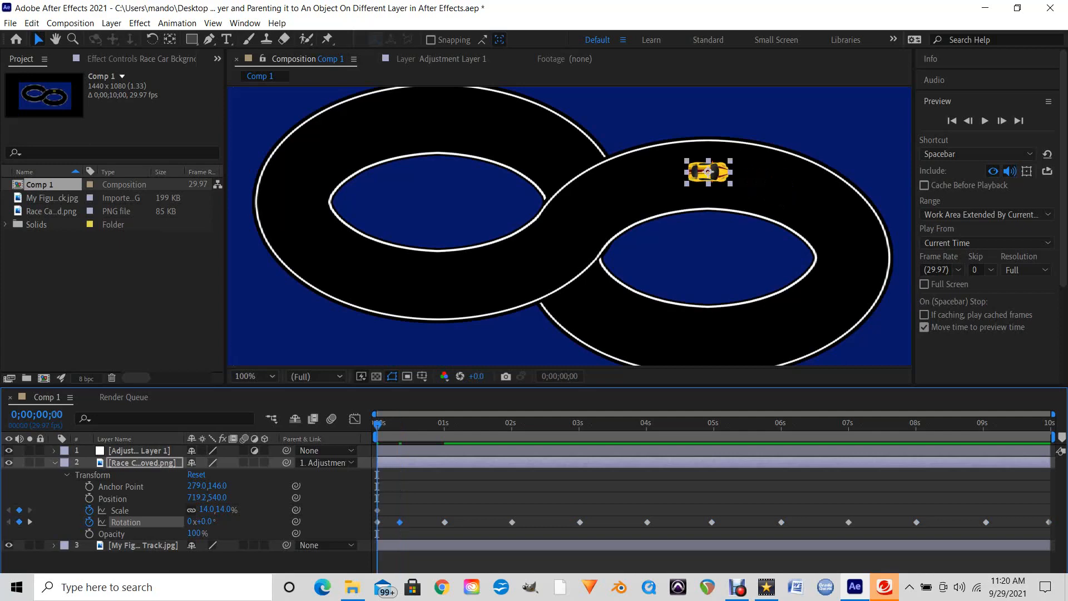
Step frame by frame through the car's opening movement and back to the first frame to examine its rotation against its travel.
key("Page_Down")
key("Page_Down")
key("Page_Down")
key("Page_Down")
key("Page_Down")
key("Page_Down")
key("Page_Down")
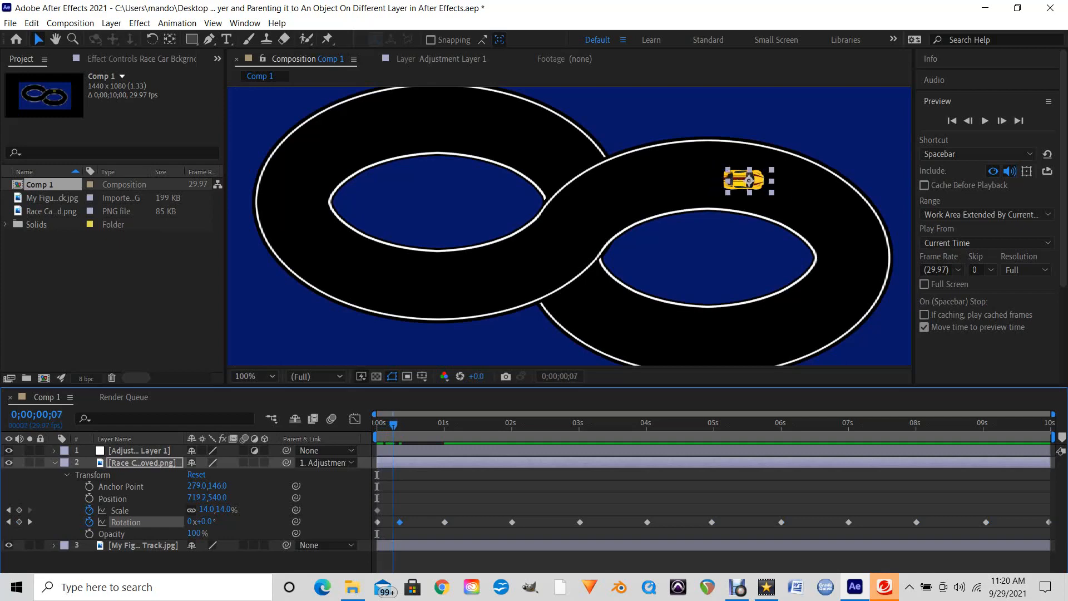
key("Page_Down")
key("Page_Down")
key("Page_Down")
key("Page_Down")
key("Page_Down")
key("Page_Down")
key("Page_Down")
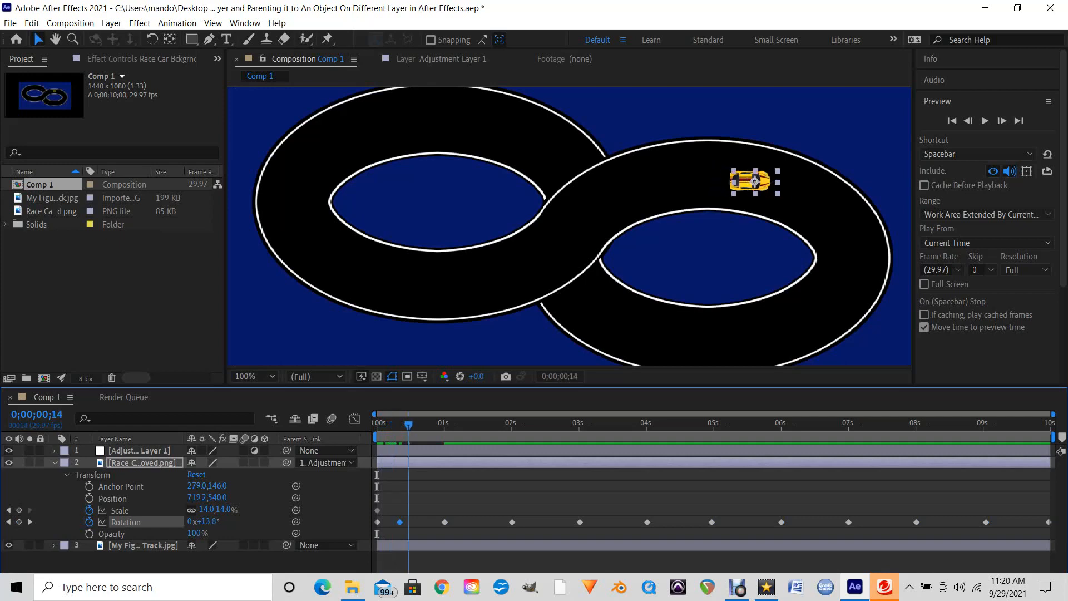
key("Page_Down")
key("Page_Down")
key("Page_Down")
key("Page_Down")
key("Page_Down")
key("Page_Down")
key("Page_Down")
key("Page_Down")
key("Page_Down")
key("Page_Down")
key("Page_Up")
key("Page_Up")
key("Page_Up")
key("Page_Up")
key("Page_Up")
key("Page_Up")
key("Page_Up")
key("Page_Up")
key("Page_Up")
key("Page_Up")
key("Page_Up")
key("Page_Up")
key("Page_Up")
key("Page_Up")
key("Page_Up")
key("Page_Up")
key("Page_Up")
key("Page_Up")
key("Page_Up")
key("Page_Up")
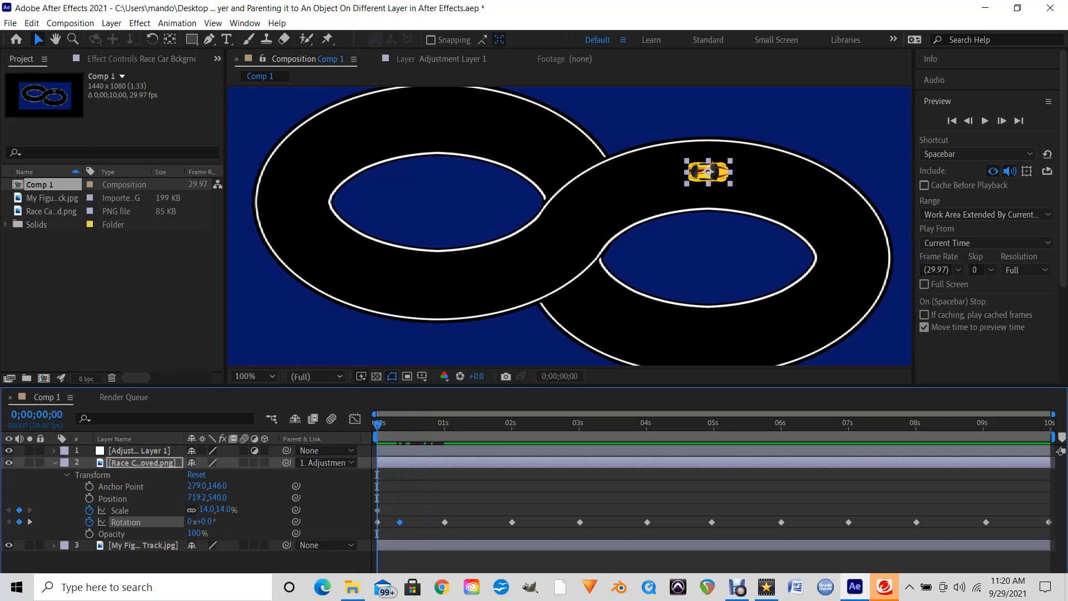
Reveal the adjustment layer's Transform properties and select all of its Position keyframes.
left_click(112, 499)
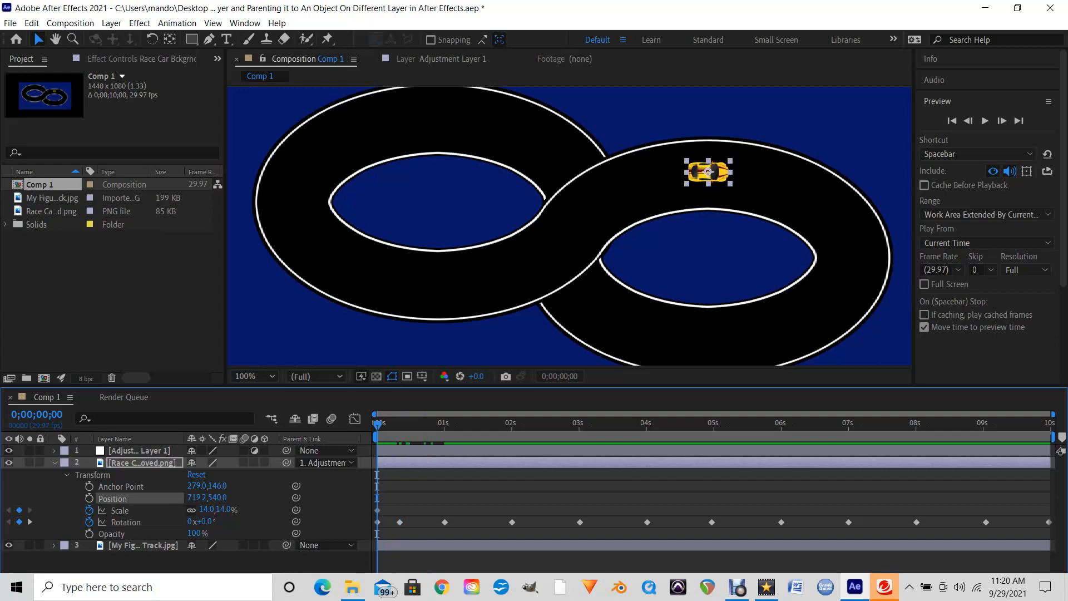
left_click(139, 450)
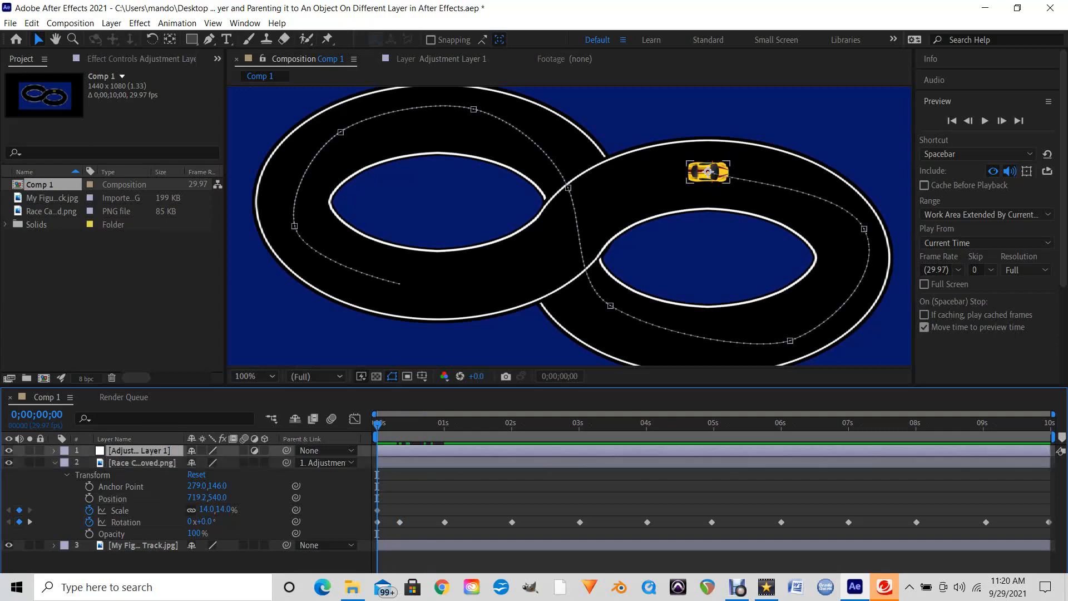
left_click(54, 450)
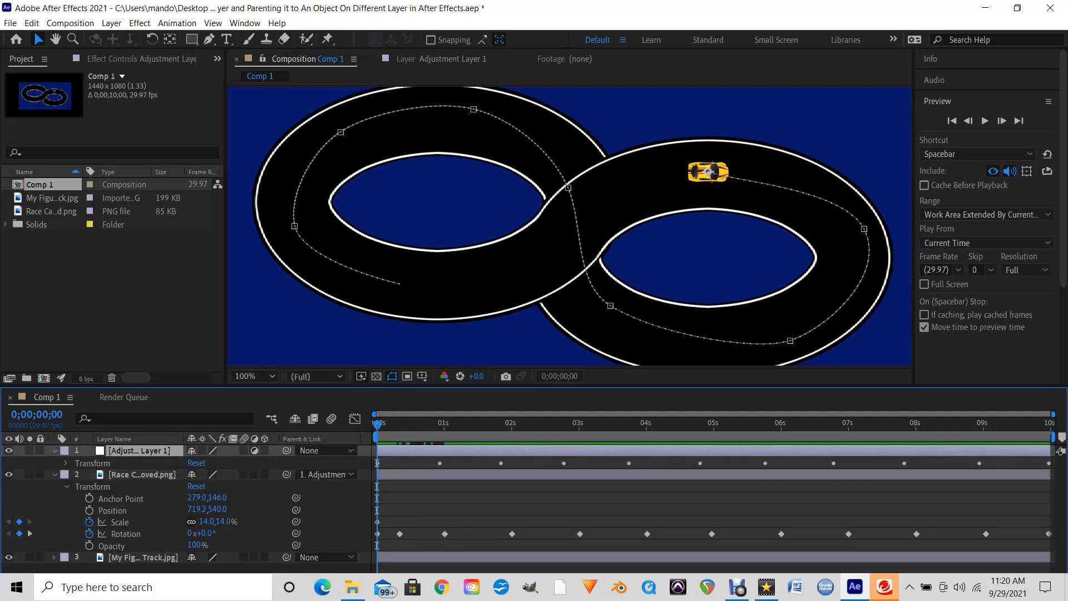
left_click(66, 463)
left_click(125, 487)
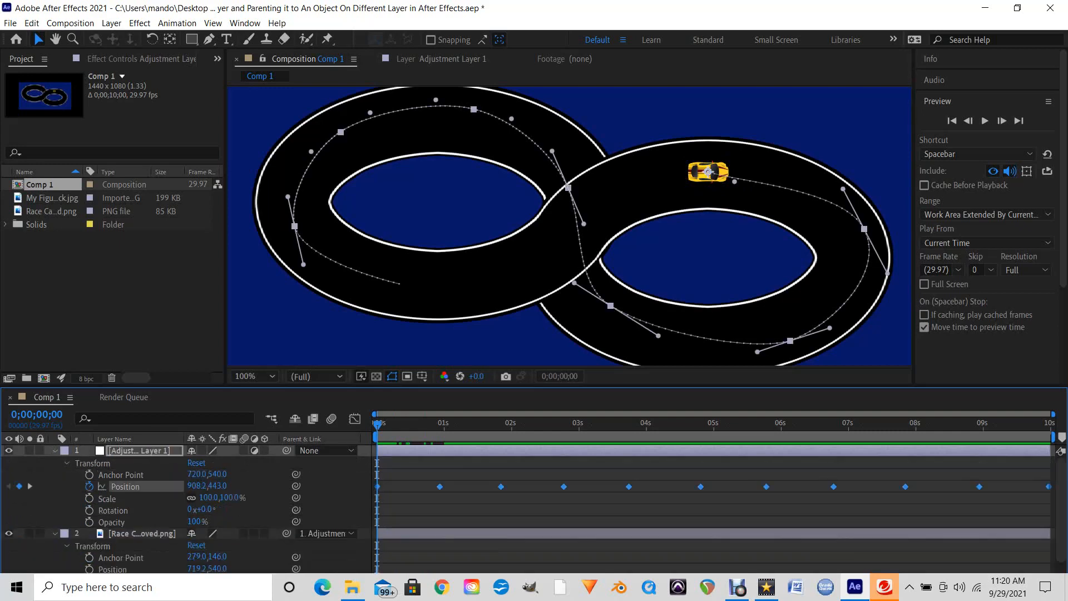
Add an adjustment layer Position keyframe at 0;00;00;11 and raise its path point to about 995.9, 452.5.
key("space")
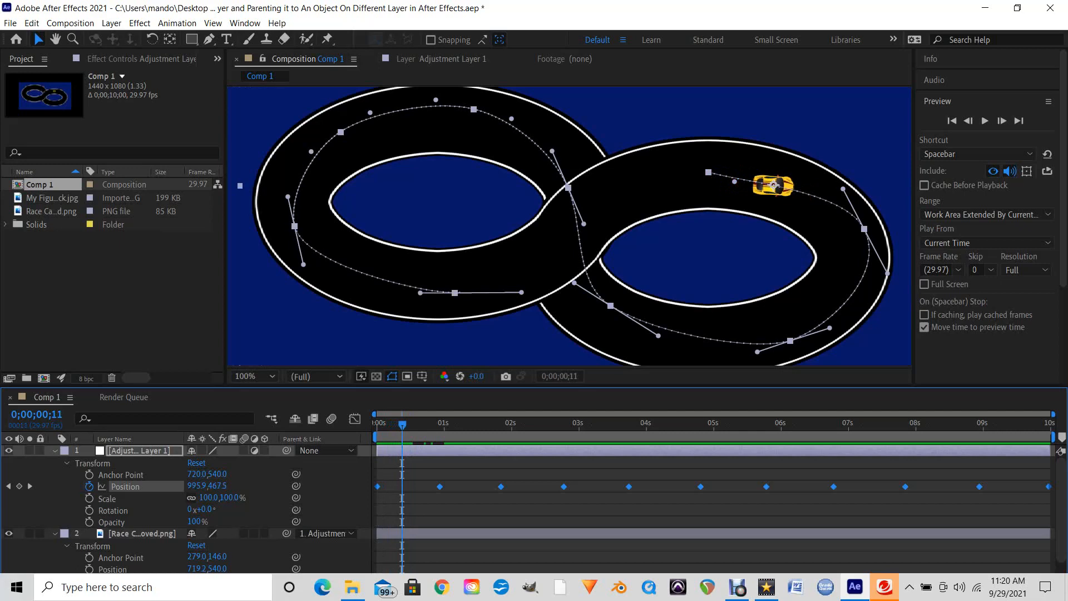
left_click_drag(773, 184, 773, 180)
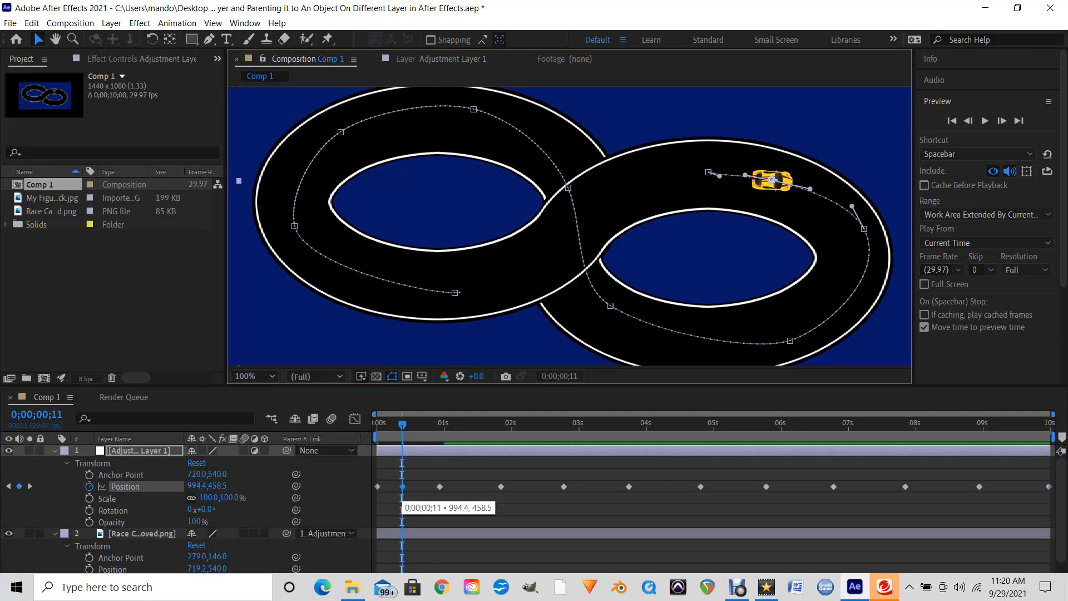
left_click_drag(402, 425, 377, 425)
left_click(708, 171)
left_click(772, 181)
left_click_drag(772, 180, 774, 177)
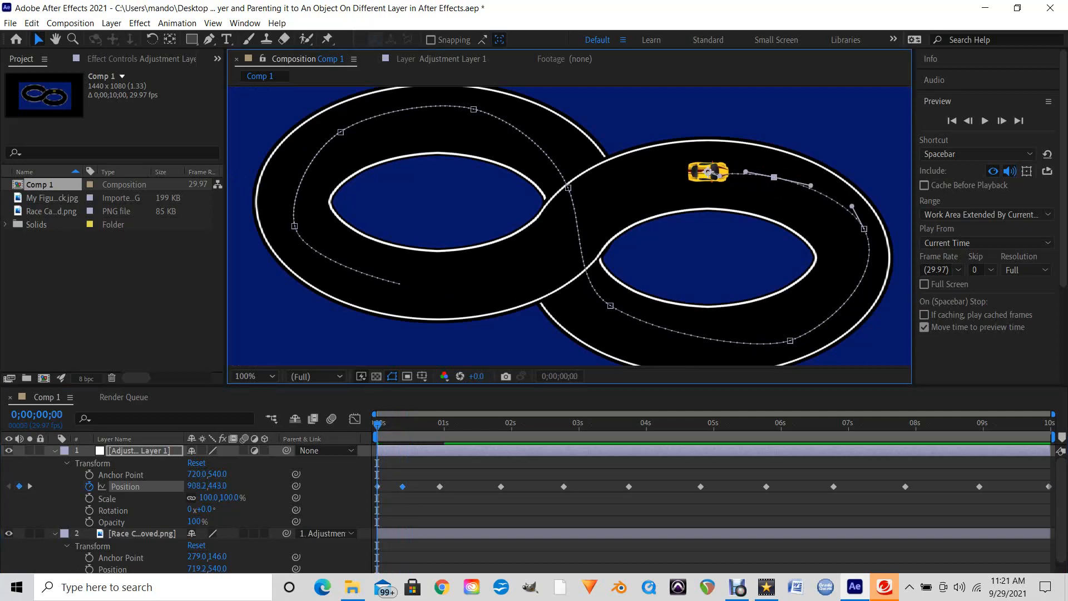
Preview the opening and lengthen the first path point's direction handle, leveling it toward the new point at 0;00;00;11.
key("space")
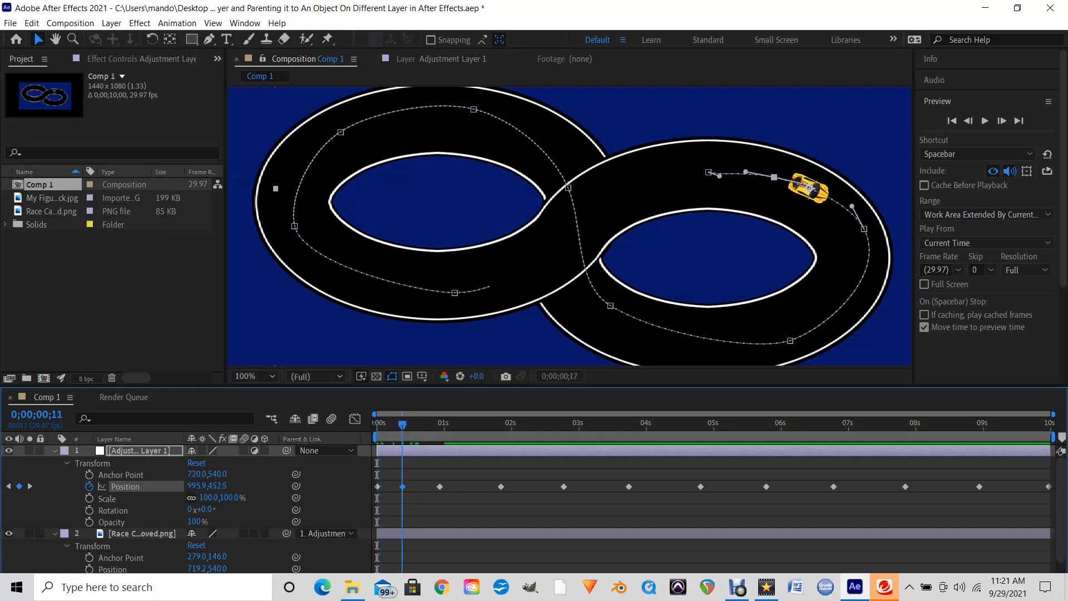
key("space")
left_click_drag(377, 424, 403, 424)
left_click_drag(720, 176, 732, 173)
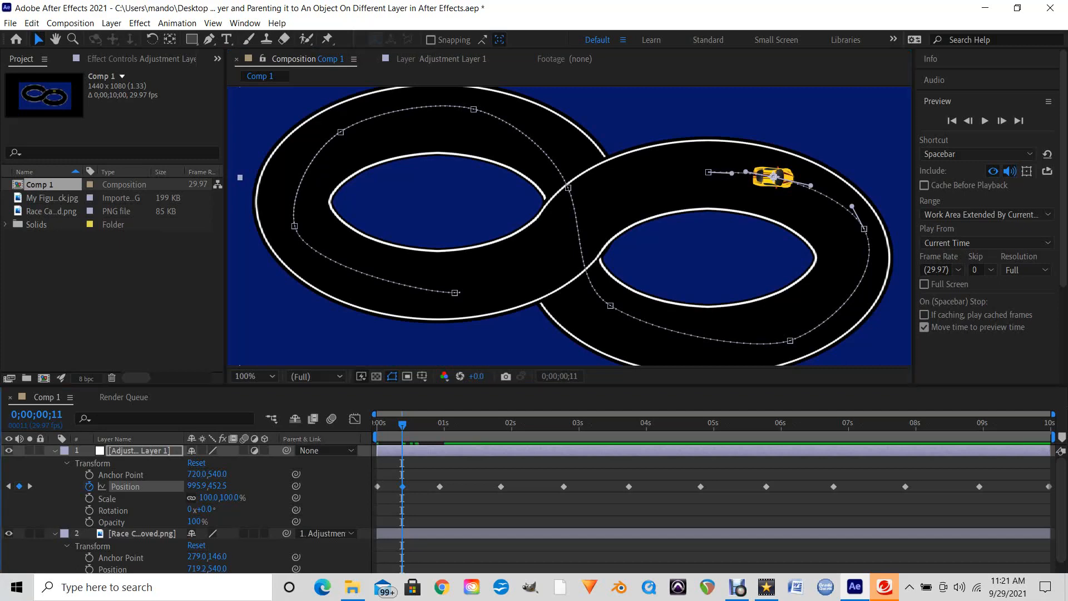
Preview the opening frames to check the smoothed start of the path and return to the first frame.
key("Home")
key("space")
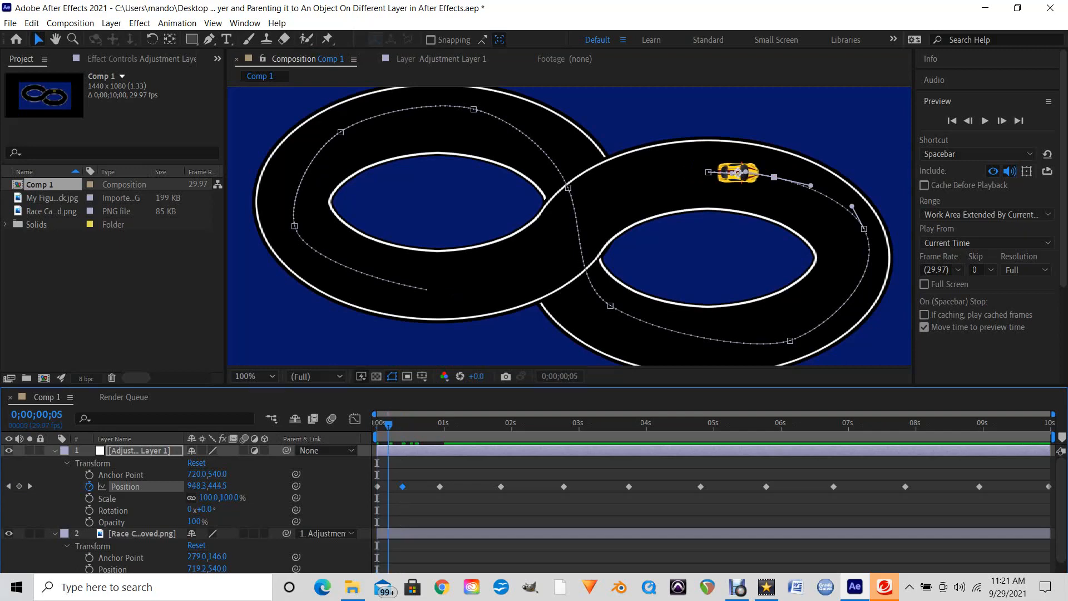
key("Home")
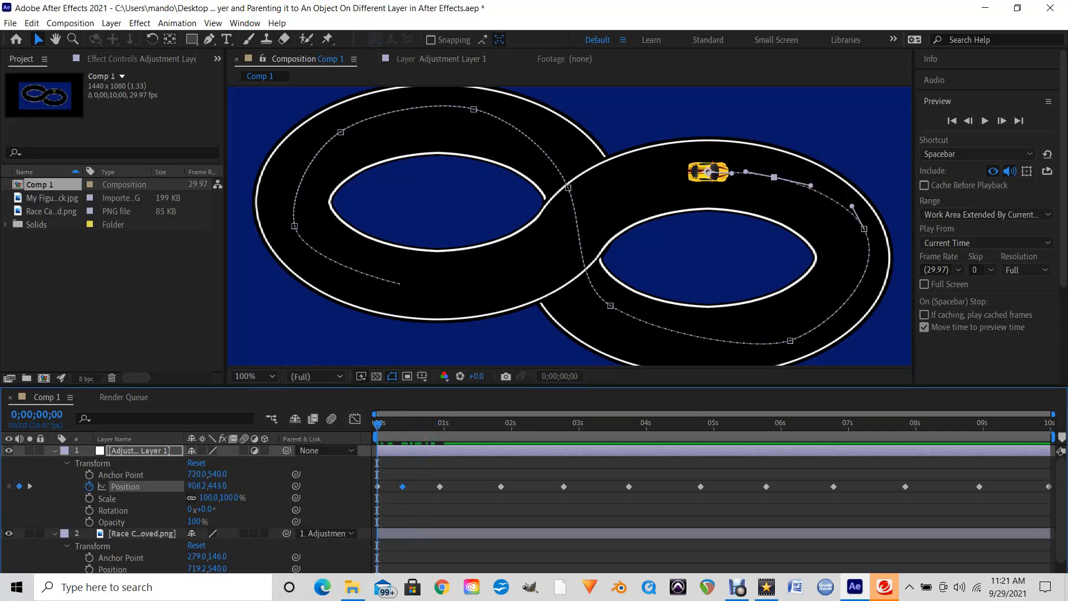
Collapse the adjustment layer's Transform group and the race car layer's properties, and move the current time to 0;00;01;00.
left_click(67, 463)
left_click(54, 475)
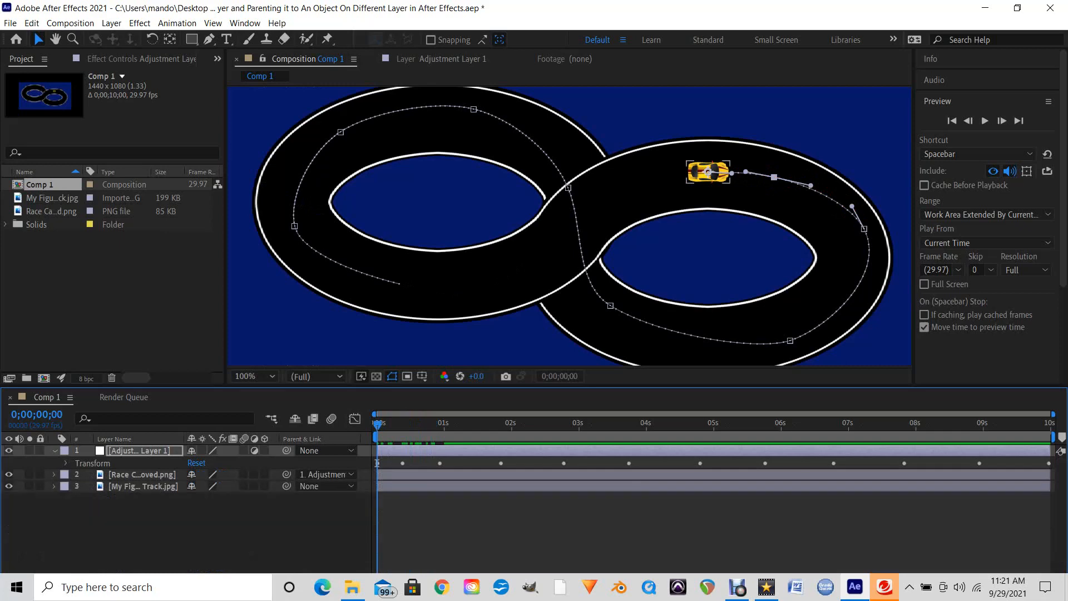
left_click_drag(377, 425, 445, 424)
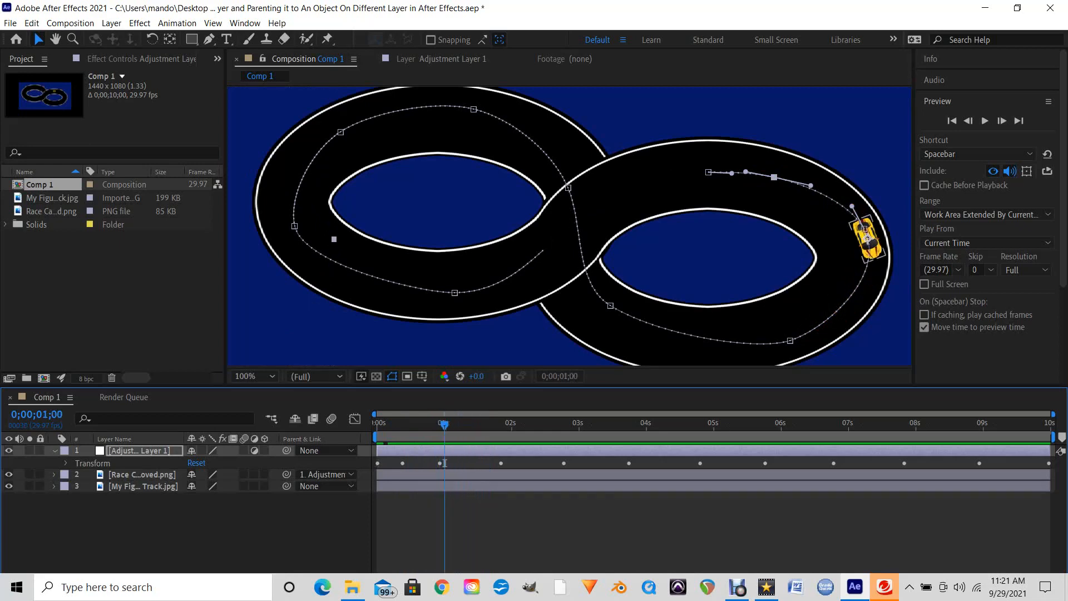
Reveal and select the race car's Rotation keyframes, and preview its turn from 0;00;01;00 before returning to that time.
key("ctrl+Down")
key("ctrl+grave")
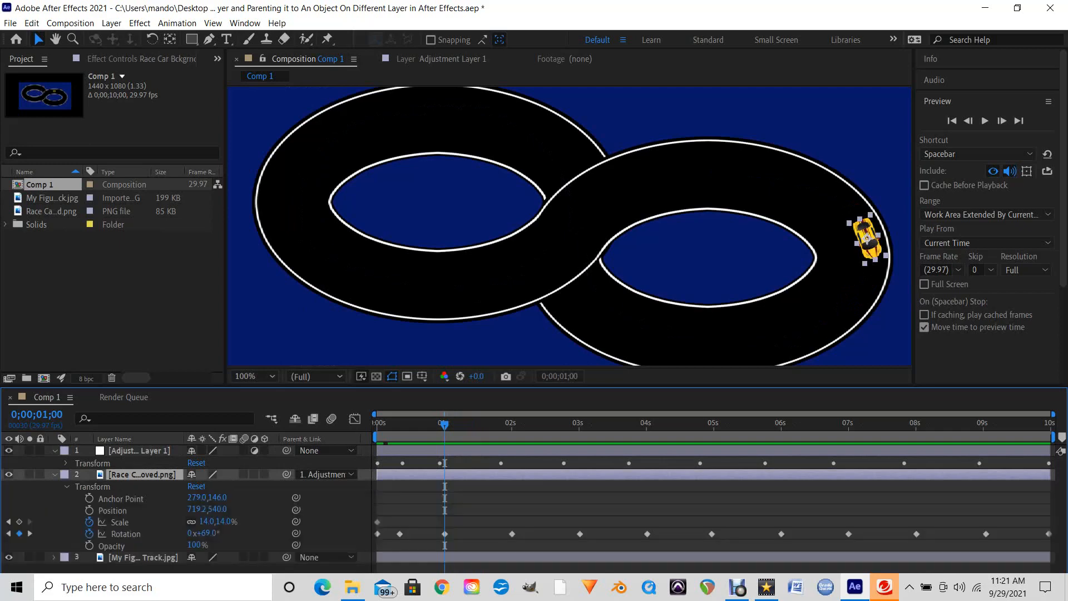
left_click(126, 534)
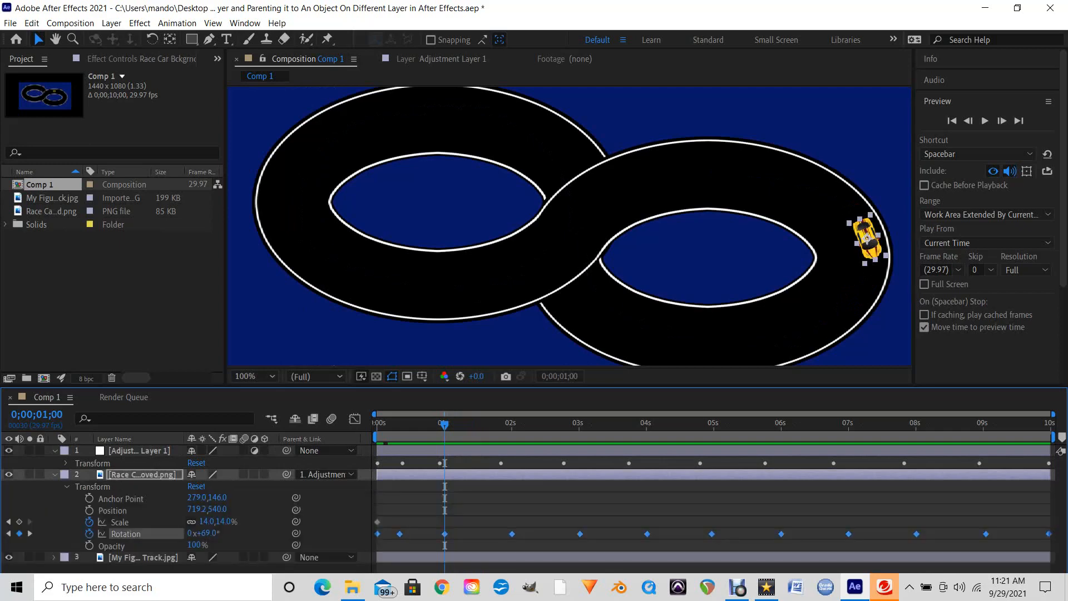
key("space")
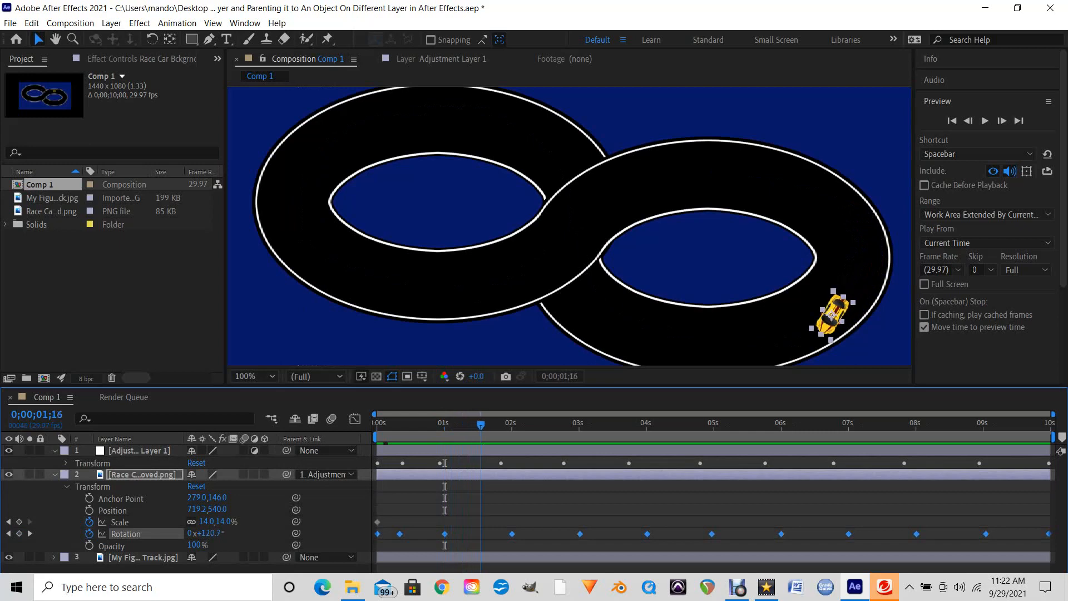
left_click_drag(474, 424, 445, 424)
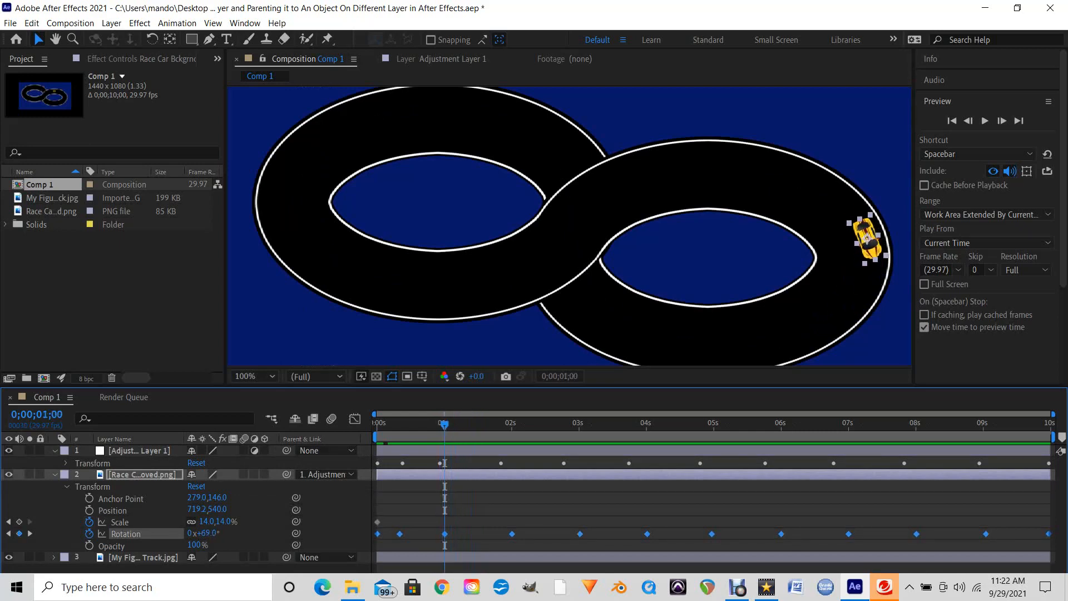
Move the race car's 2-second Rotation keyframe earlier to align with the adjustment layer's nearby Position keyframe, and scrub through the turn.
key("ctrl+shift+a")
key("ctrl+z")
left_click_drag(512, 534, 501, 534)
left_click_drag(445, 424, 508, 424)
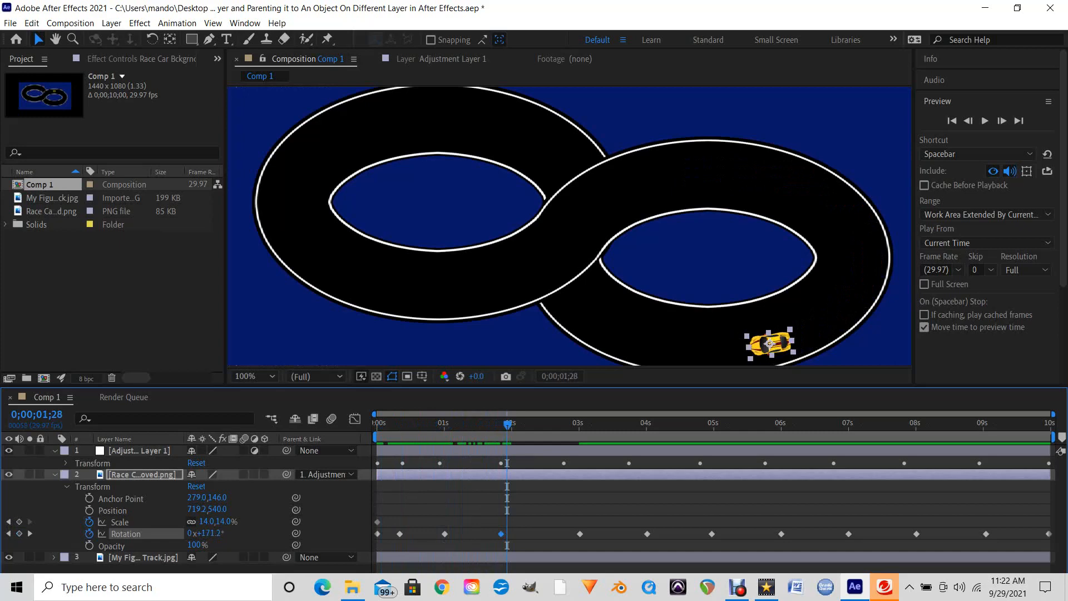
Scrub through the track crossing and move the race car's 3-second Rotation keyframe slightly earlier, close to the nearby Position keyframe.
left_click_drag(507, 424, 594, 424)
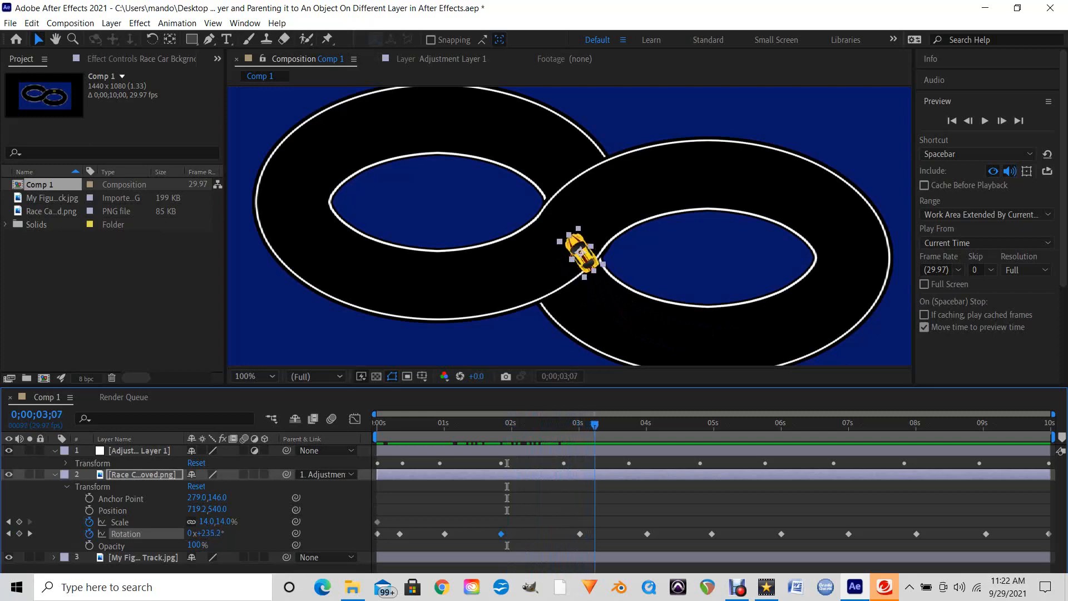
left_click_drag(598, 424, 593, 424)
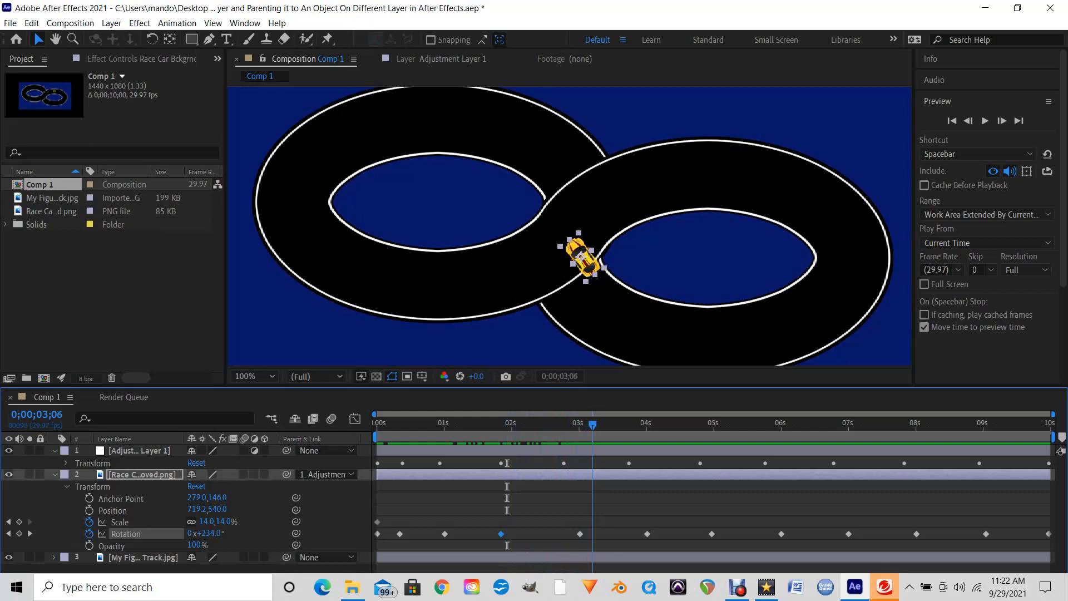
mouse_move(593, 424)
left_mouse_down()
mouse_move(551, 424)
mouse_move(580, 424)
left_mouse_up()
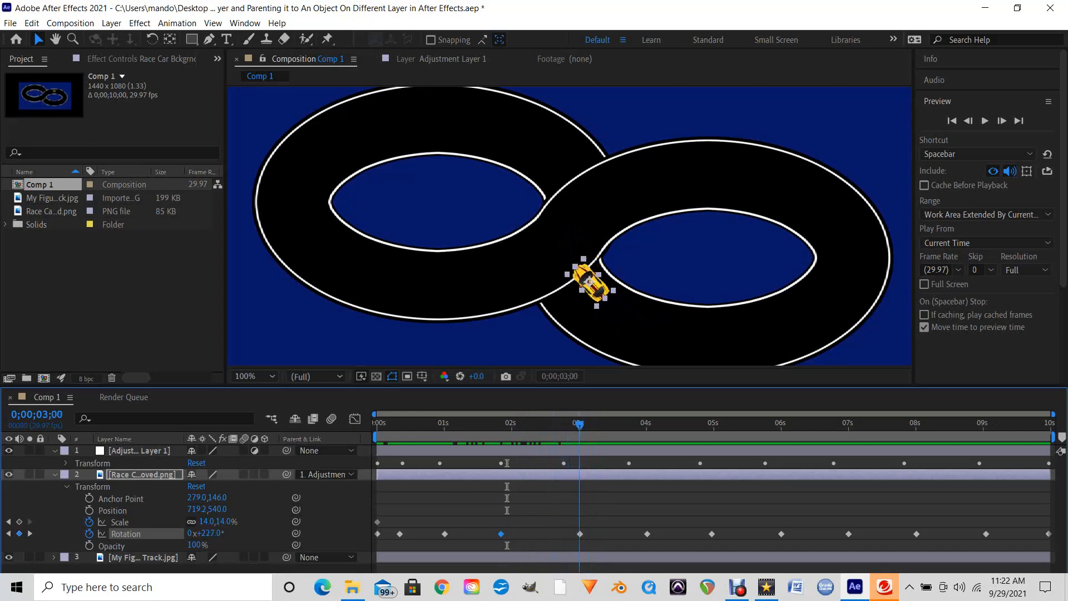
left_click_drag(579, 534, 570, 533)
Keyframe the race car's Rotation at 258.3° at 0;00;03;07, where it drives through the crossing.
mouse_move(579, 424)
left_mouse_down()
mouse_move(484, 424)
mouse_move(595, 424)
left_mouse_up()
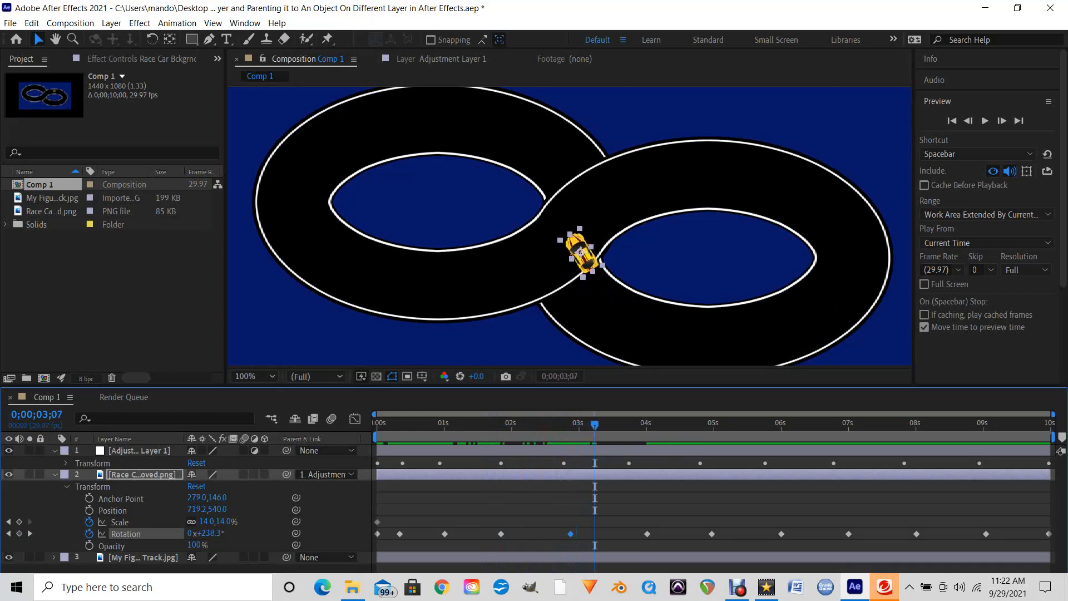
left_click_drag(204, 533, 213, 533)
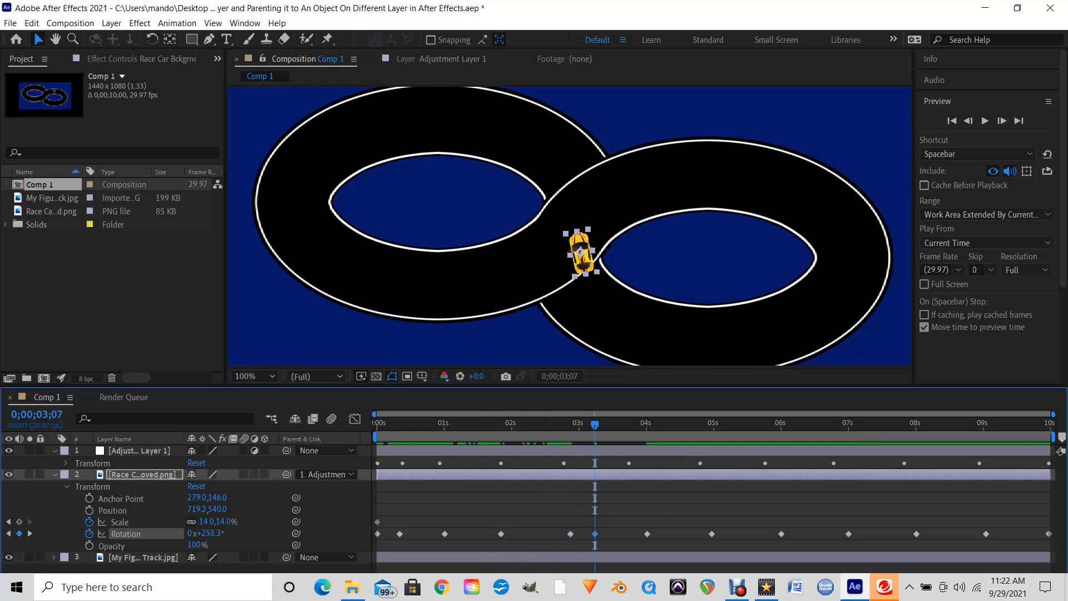
Move the race car's 4-second Rotation keyframe back to about 0;00;03;21 and scrub back through the crossing to check it.
left_click_drag(593, 424, 628, 424)
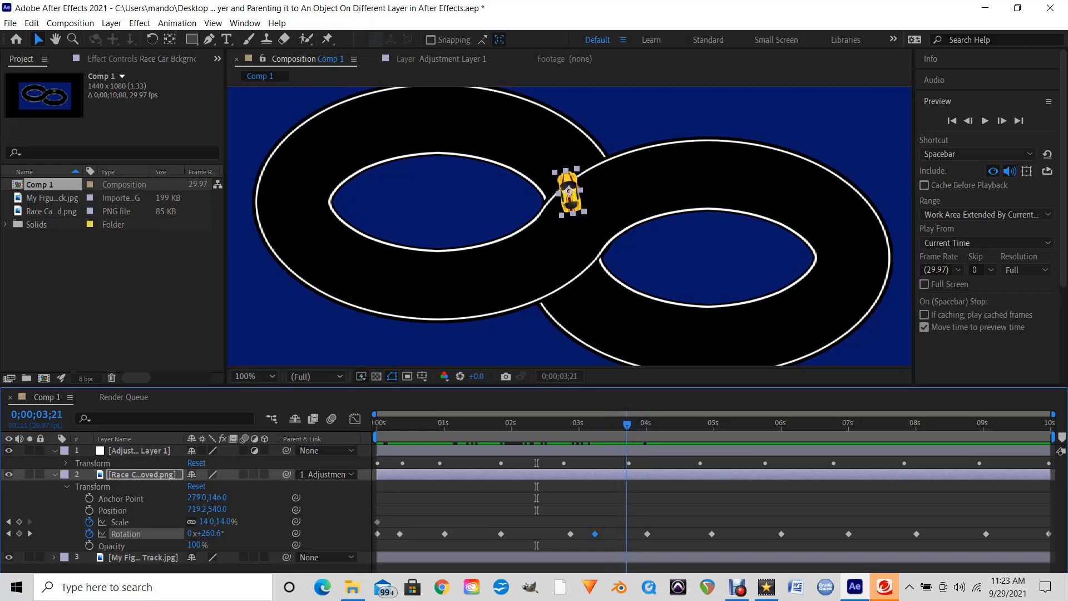
left_click_drag(647, 533, 629, 534)
left_click_drag(627, 424, 505, 424)
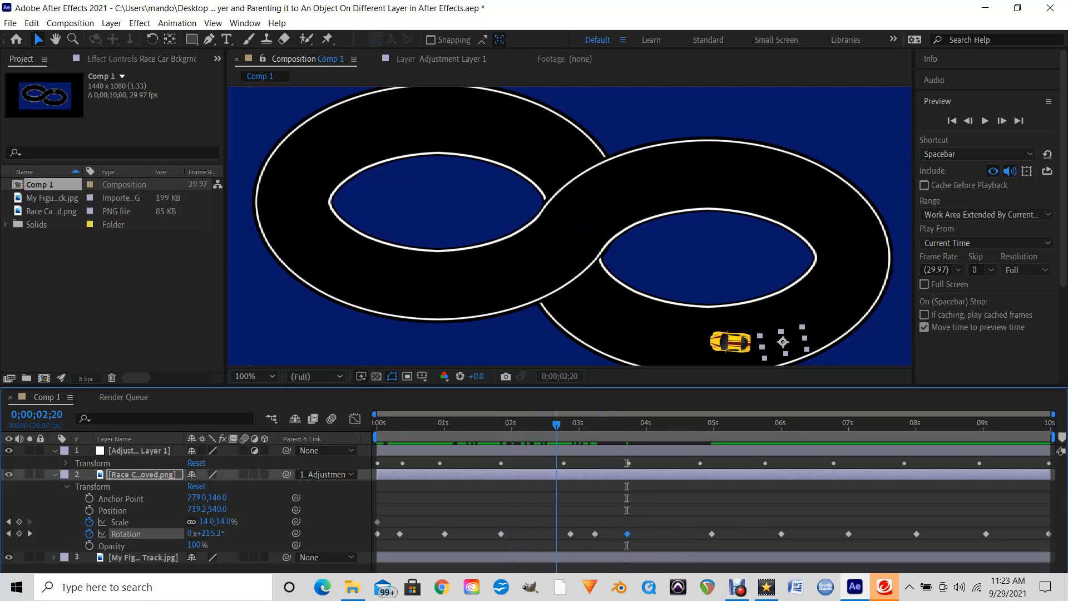
Scrub to 0;00;05;05 and move the race car's 6-second Rotation keyframe earlier, close to the adjustment layer's nearby Position keyframe.
left_click_drag(556, 424, 725, 424)
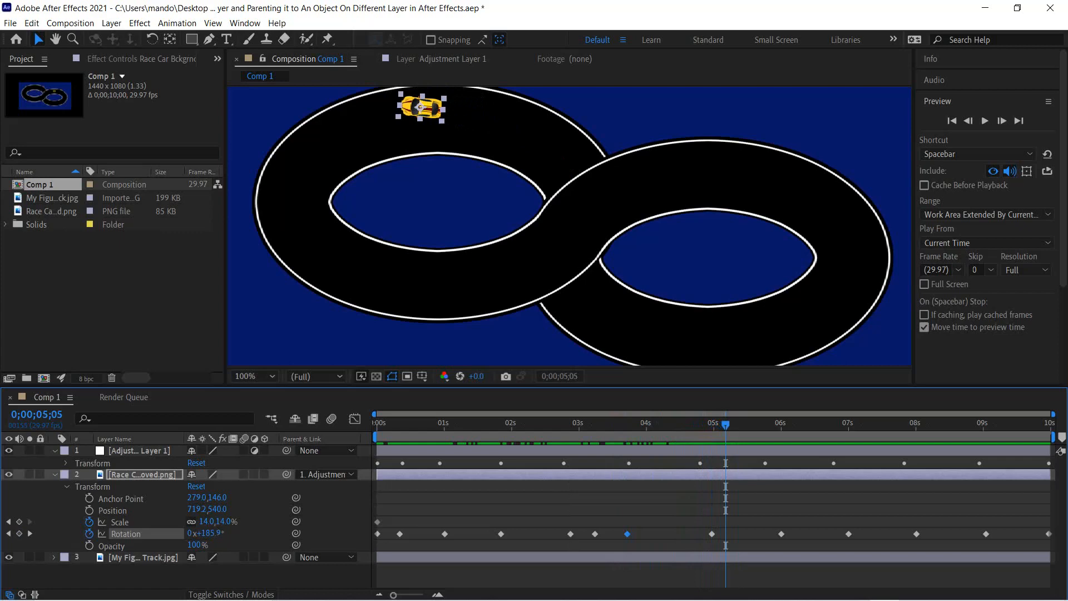
left_click_drag(776, 533, 762, 533)
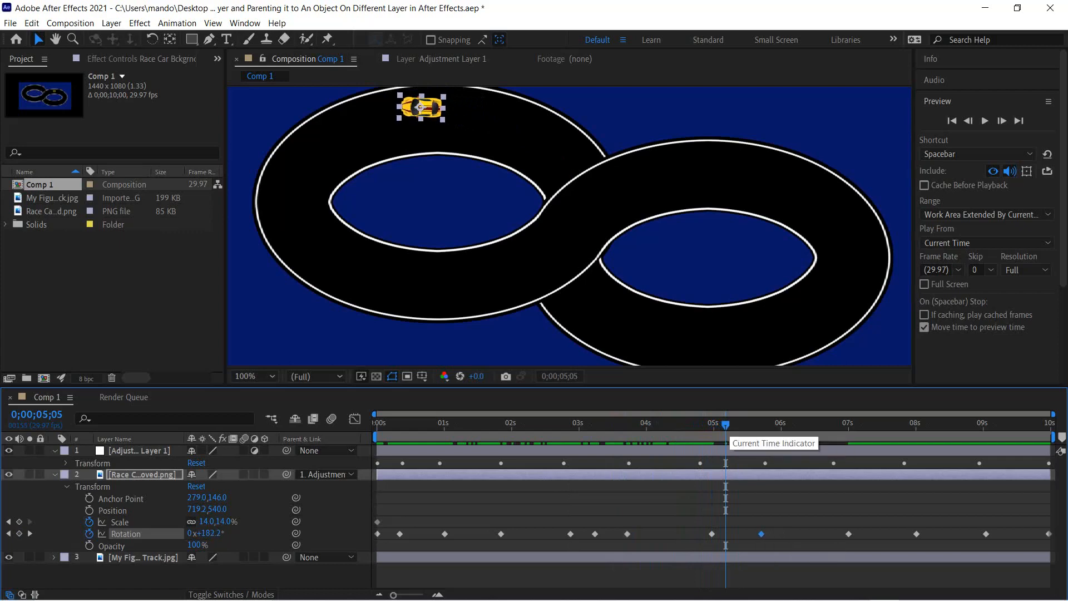
Scrub around the track's left bend and reveal and select the adjustment layer's Position property, parking the time at 0;00;05;16.
left_click_drag(726, 424, 819, 424)
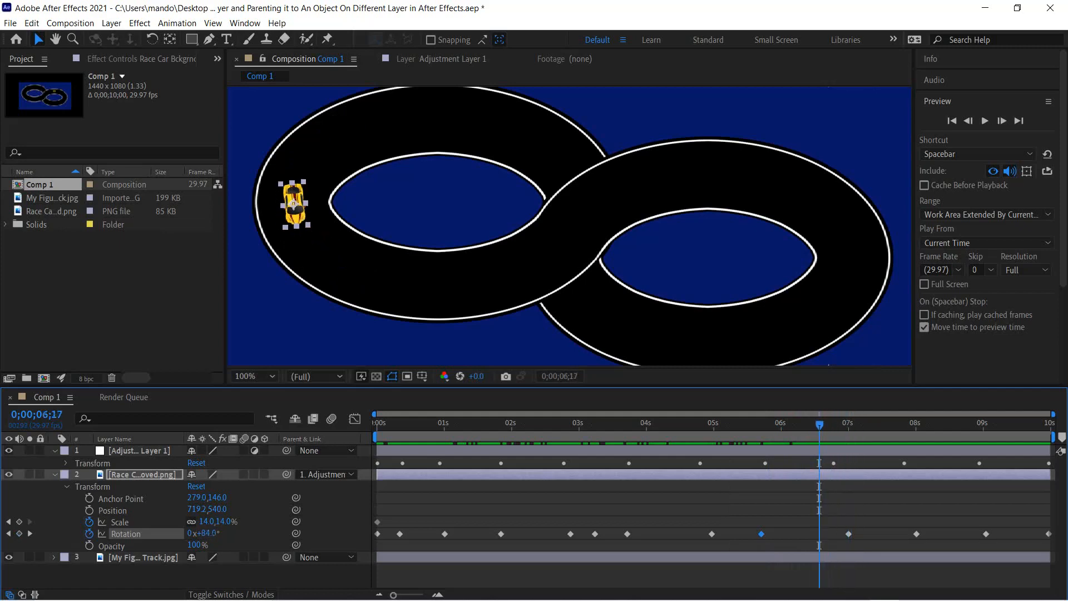
left_click(139, 450)
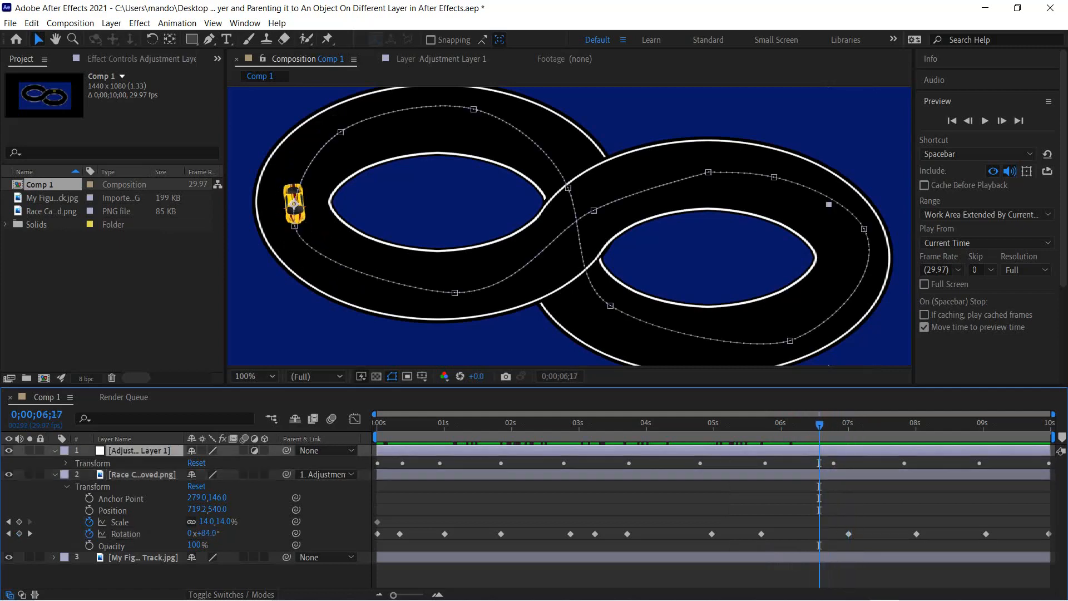
left_click(65, 463)
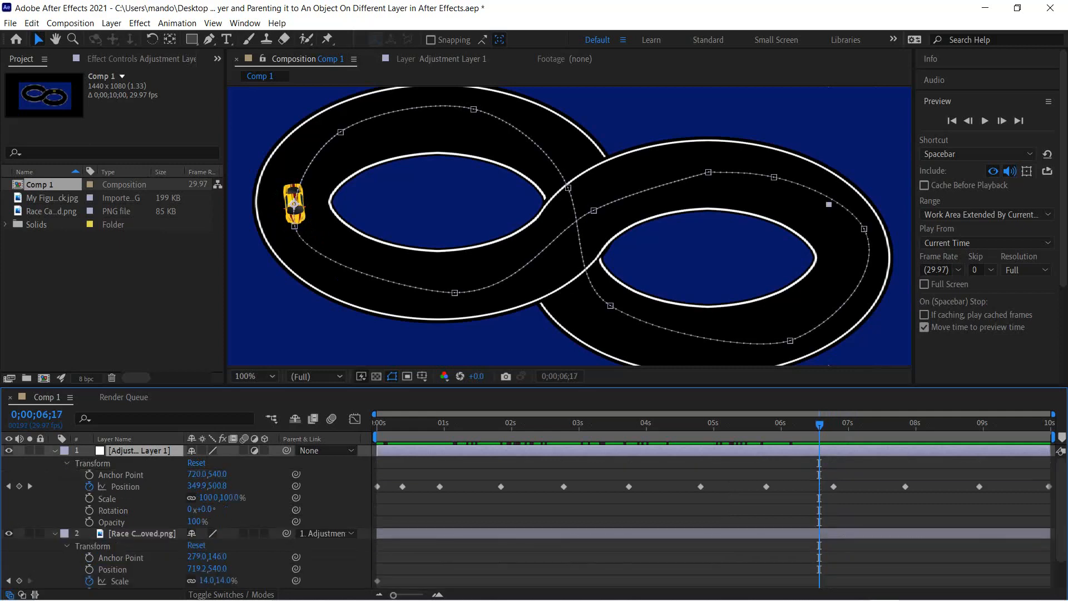
left_click(124, 486)
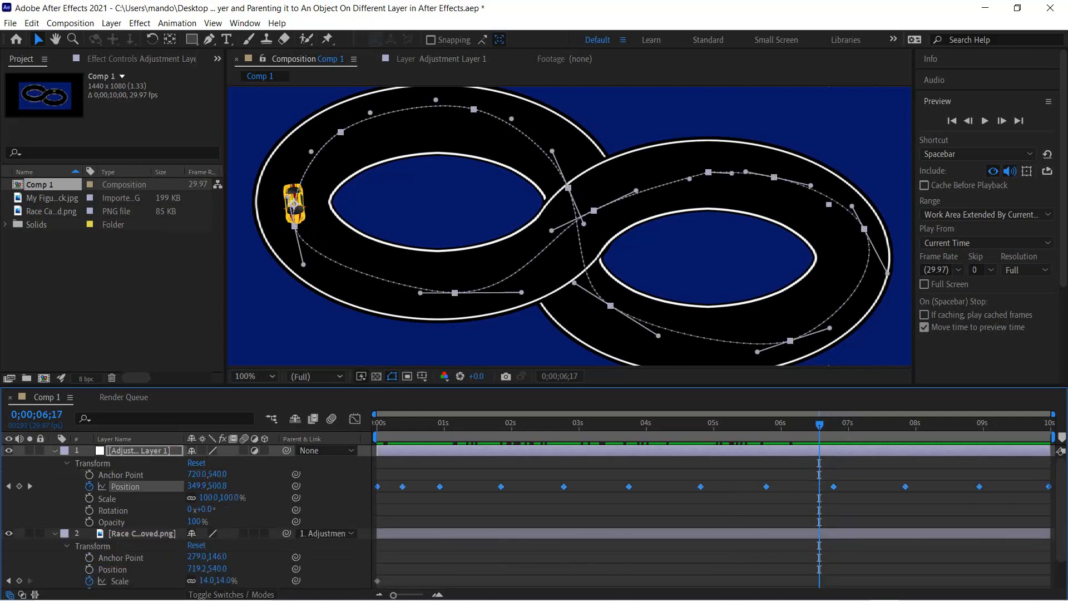
left_click_drag(820, 424, 750, 425)
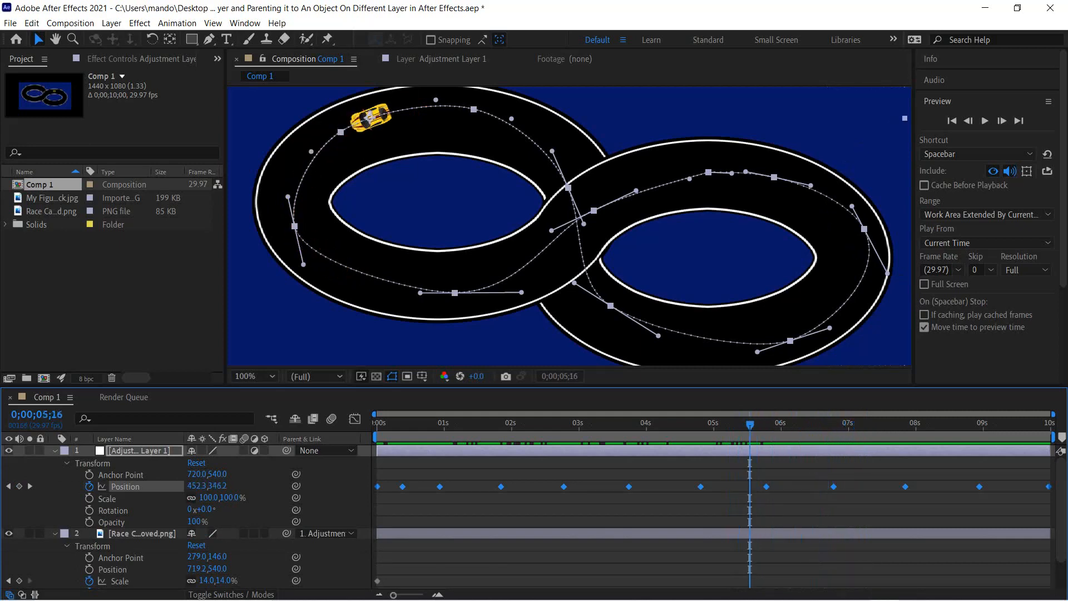
Move the adjustment layer's Position path point at about 0;00;06;23 slightly down and inward on the left bend, and tilt its direction handle.
left_click_drag(790, 341, 795, 340)
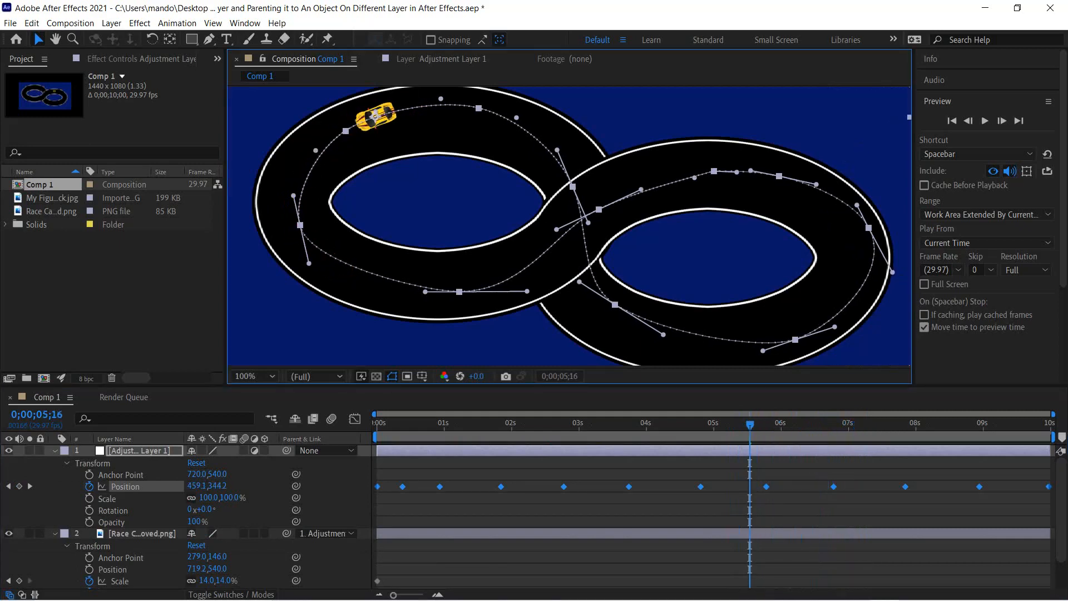
key("ctrl+z")
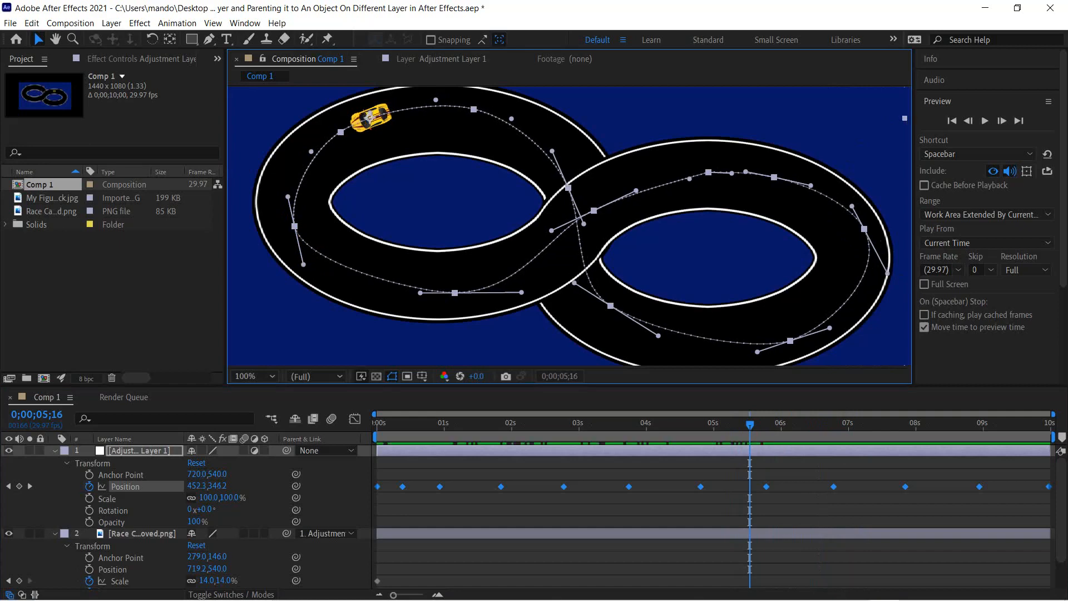
key("ctrl+shift+a")
left_click(766, 486)
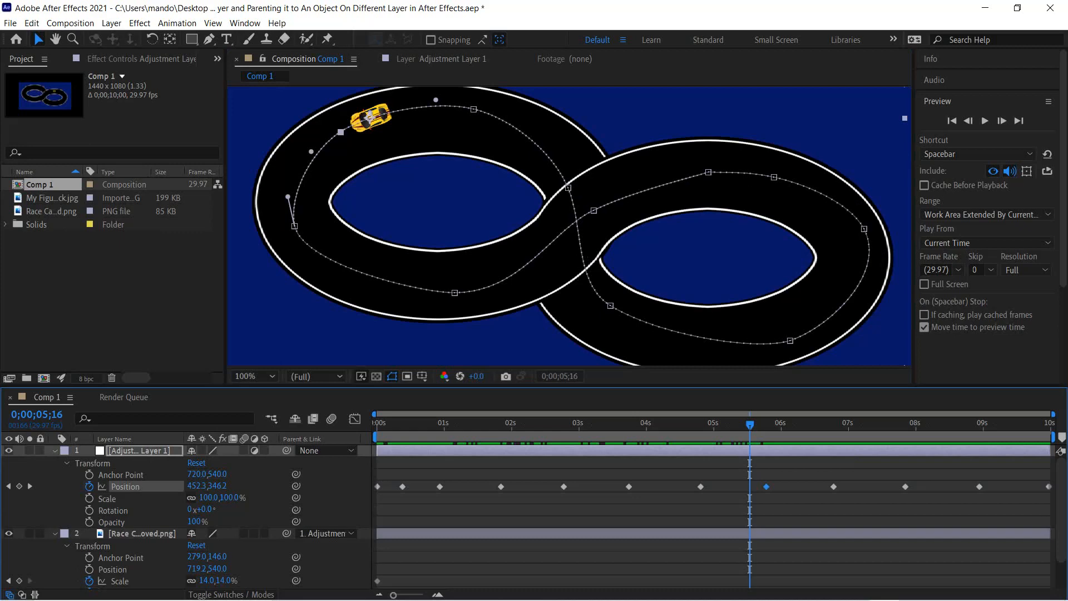
left_click(834, 486)
left_click_drag(294, 226, 299, 233)
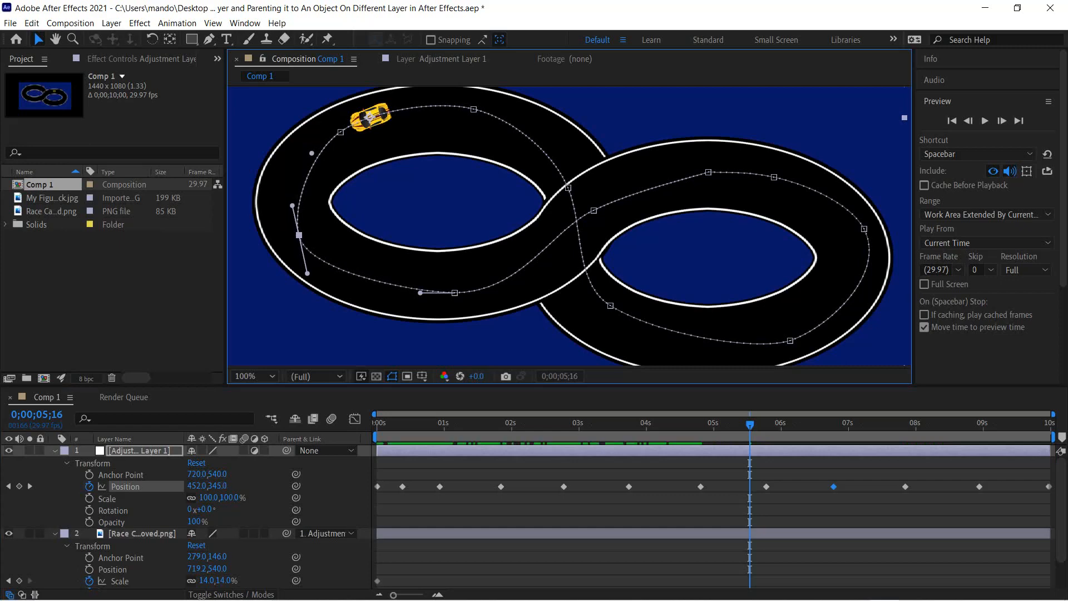
left_click_drag(307, 274, 307, 273)
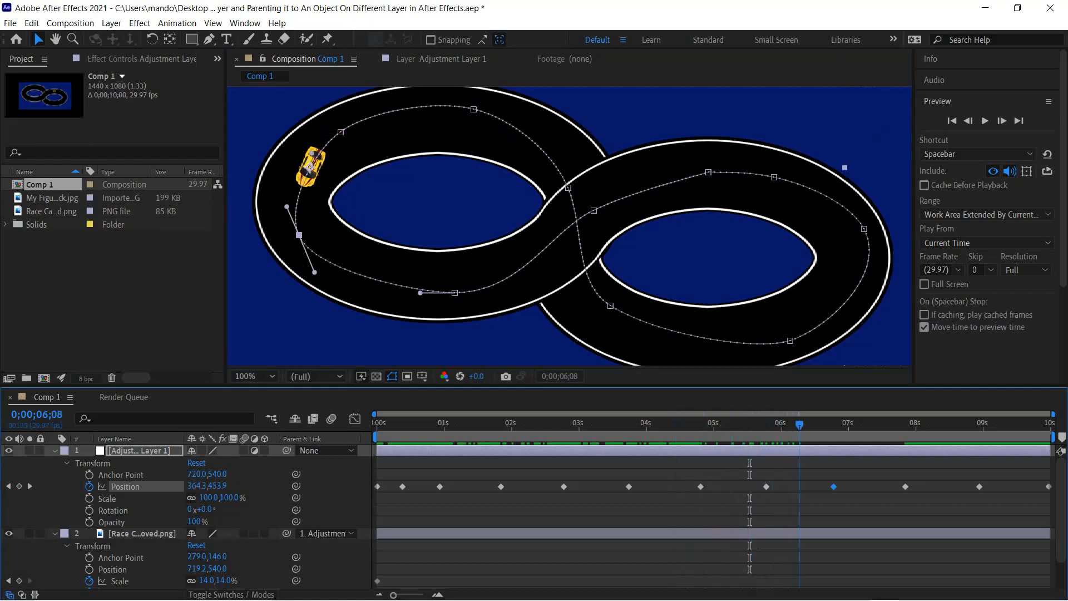
mouse_move(825, 424)
left_mouse_down()
mouse_move(860, 424)
mouse_move(773, 425)
mouse_move(827, 425)
left_mouse_up()
left_click_drag(844, 424, 797, 424)
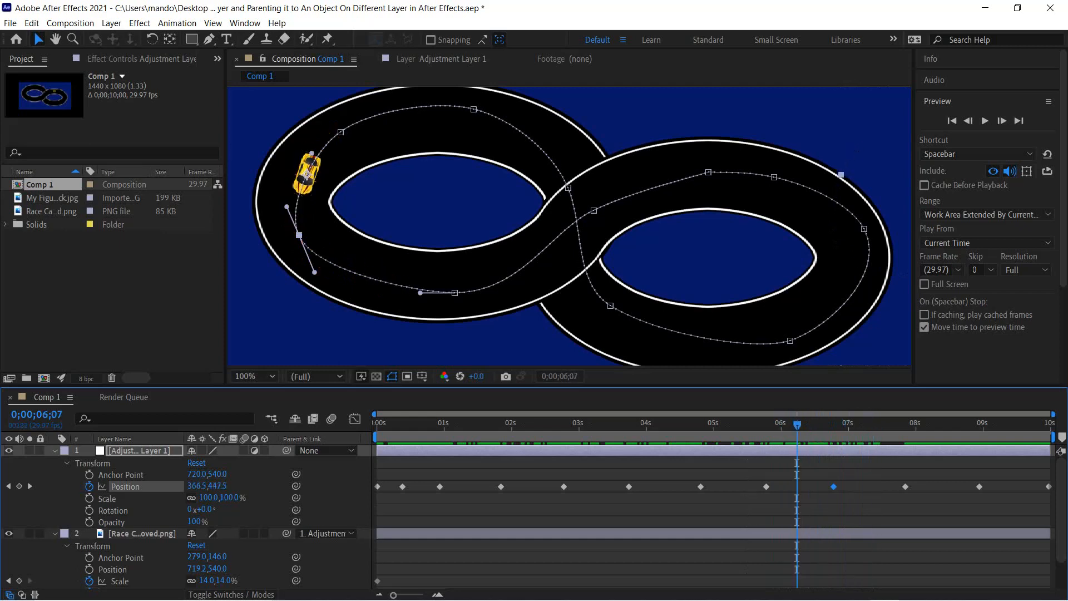
Move only the race car's 7-second Rotation keyframe back to 0;00;06;21.
key("u")
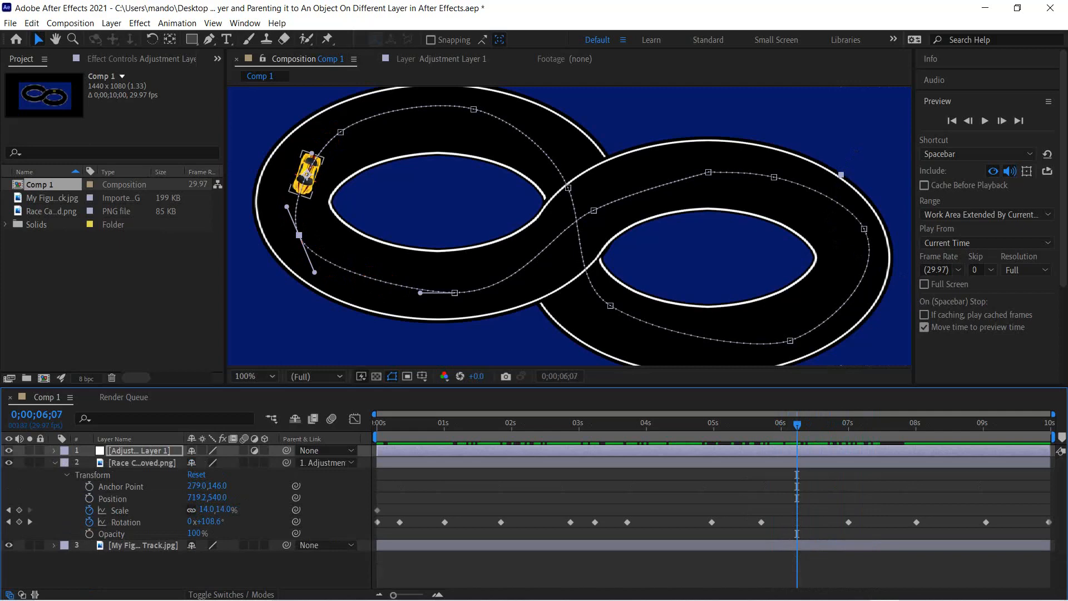
left_click(307, 175)
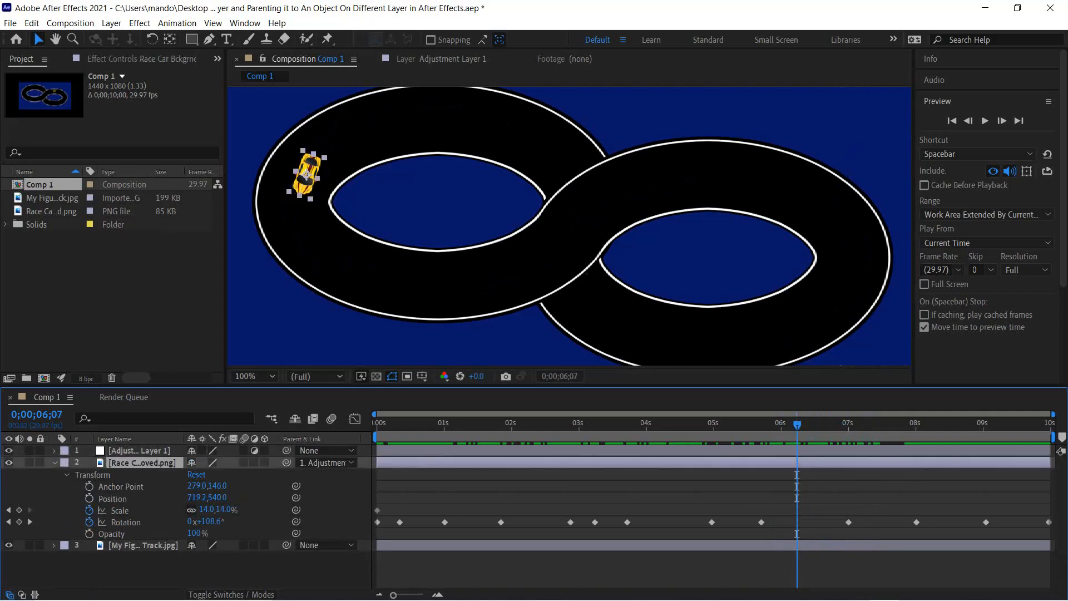
left_click(126, 522)
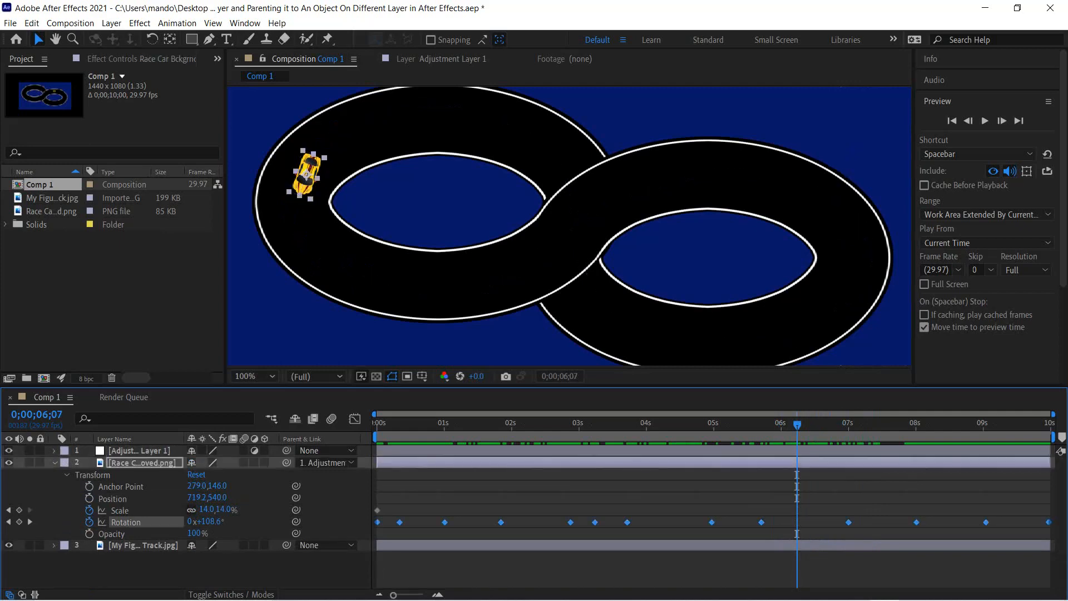
mouse_move(797, 425)
left_mouse_down()
mouse_move(713, 425)
mouse_move(857, 425)
mouse_move(815, 424)
left_mouse_up()
left_click_drag(849, 522, 835, 522)
key("ctrl+z")
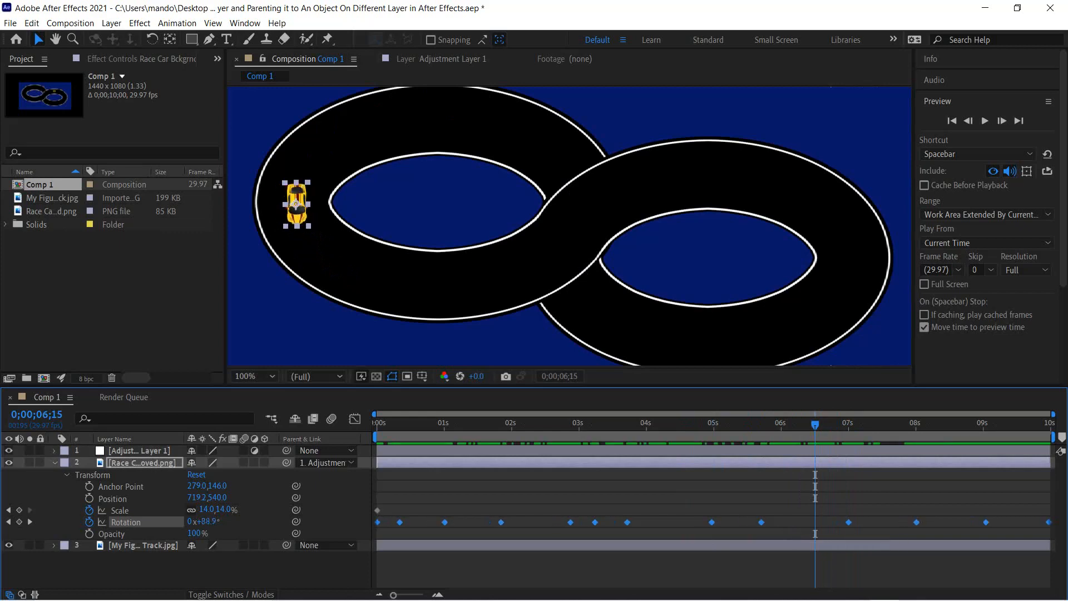
key("F2")
left_click(848, 522)
left_click_drag(849, 522, 829, 521)
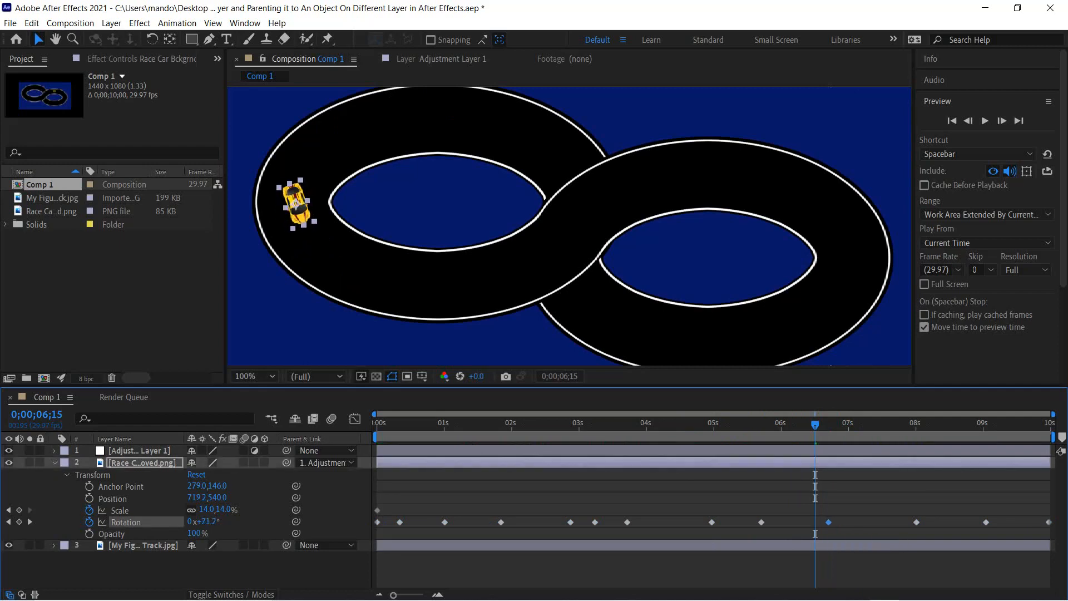
Step through the left bend to 0;00;06;25 and keyframe the race car's Rotation at 30.7°.
mouse_move(814, 437)
left_mouse_down()
mouse_move(717, 437)
mouse_move(860, 437)
mouse_move(779, 436)
mouse_move(847, 437)
mouse_move(785, 437)
mouse_move(833, 437)
left_mouse_up()
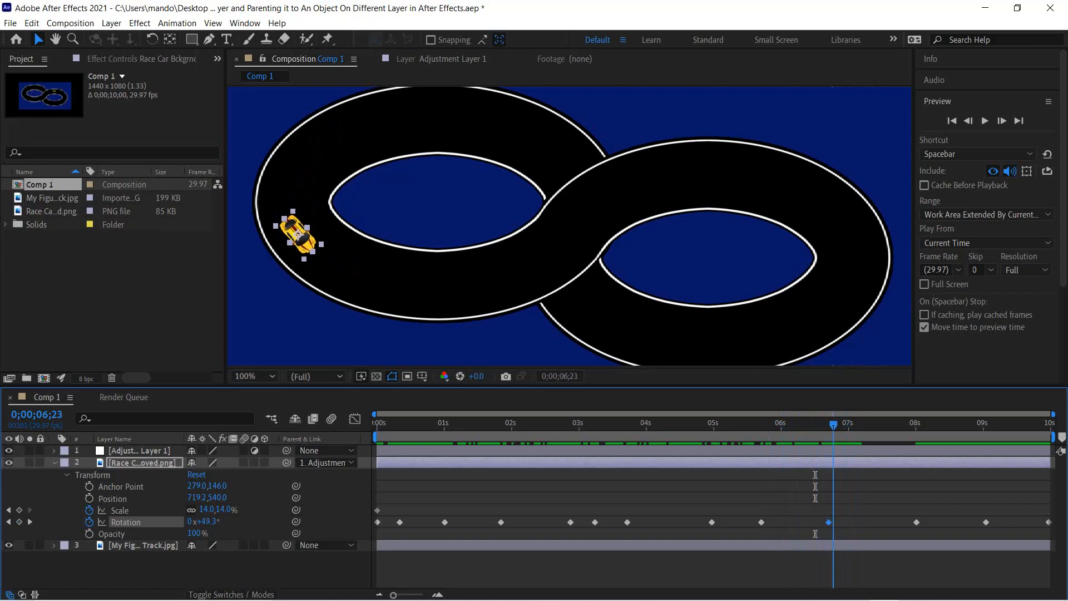
key("Page_Up")
key("Page_Up")
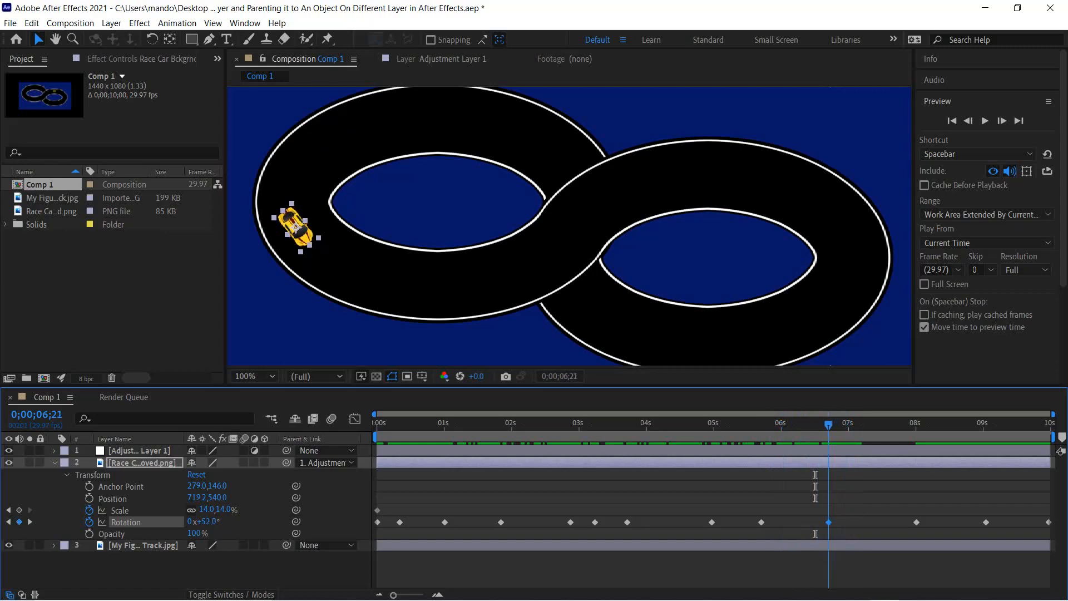
key("Page_Down")
key("Page_Down")
key("Page_Down")
key("Page_Down")
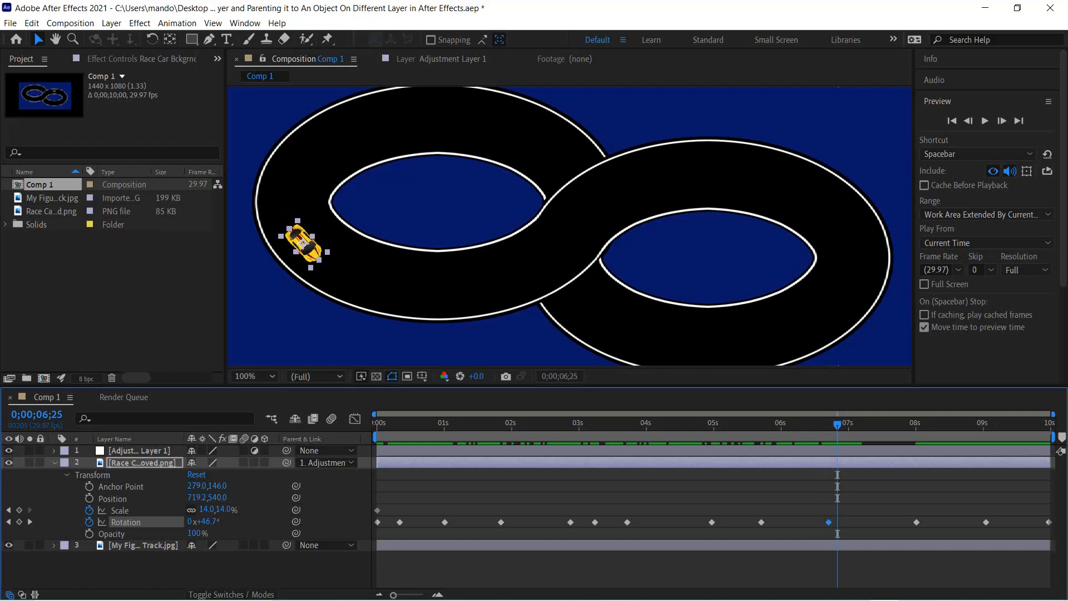
mouse_move(208, 521)
left_mouse_down()
mouse_move(220, 521)
mouse_move(199, 521)
left_mouse_up()
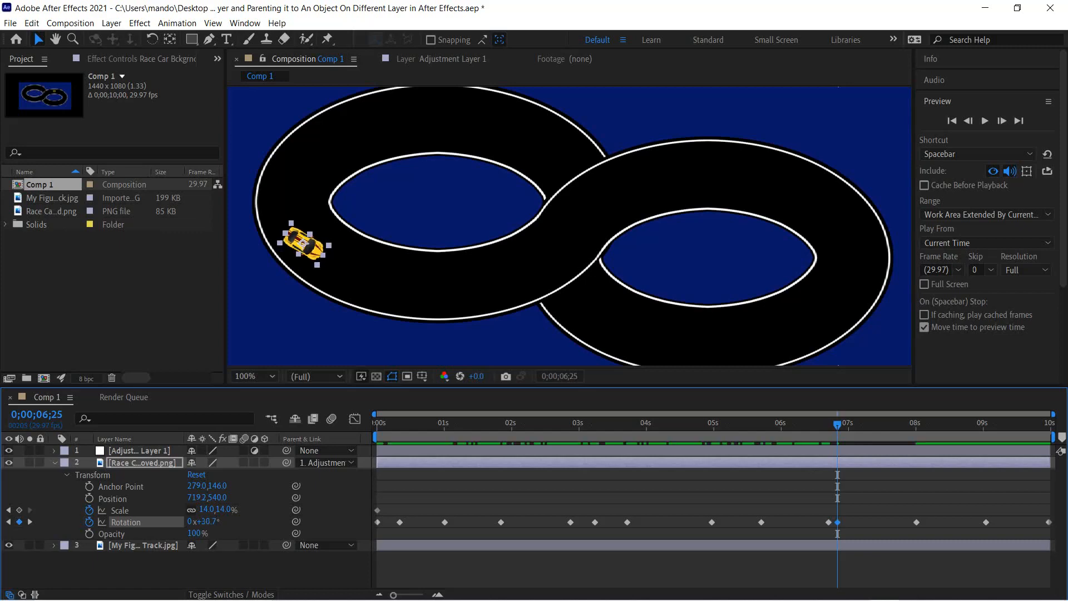
Try a 52.0° Rotation keyframe for the race car at 0;00;07;00, check it by scrubbing, and delete it.
left_click_drag(838, 426, 849, 425)
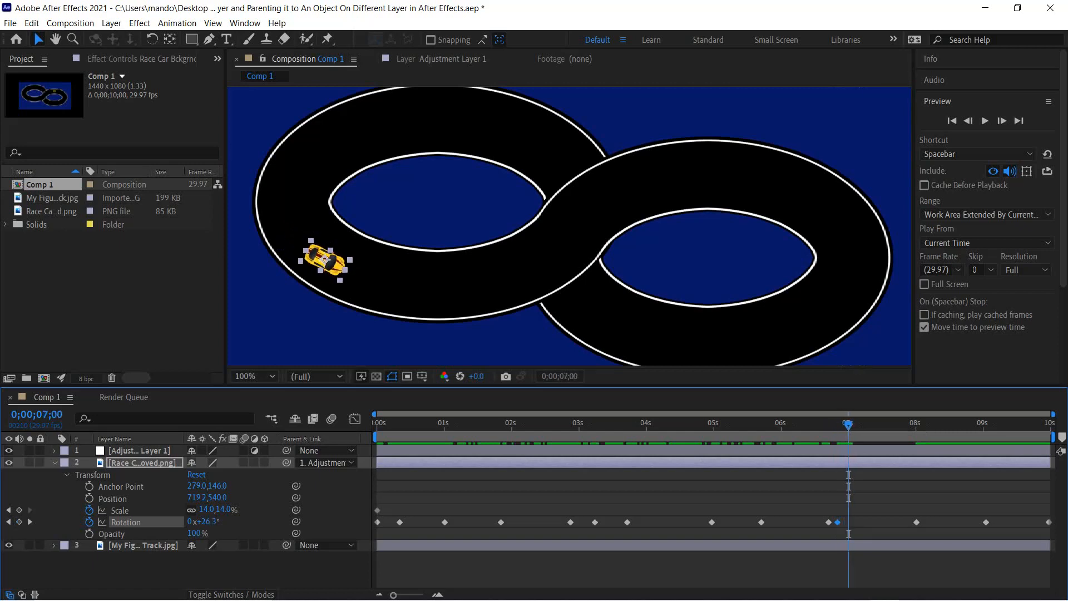
double_click(828, 522)
left_click(602, 343)
key("ctrl+shift+a")
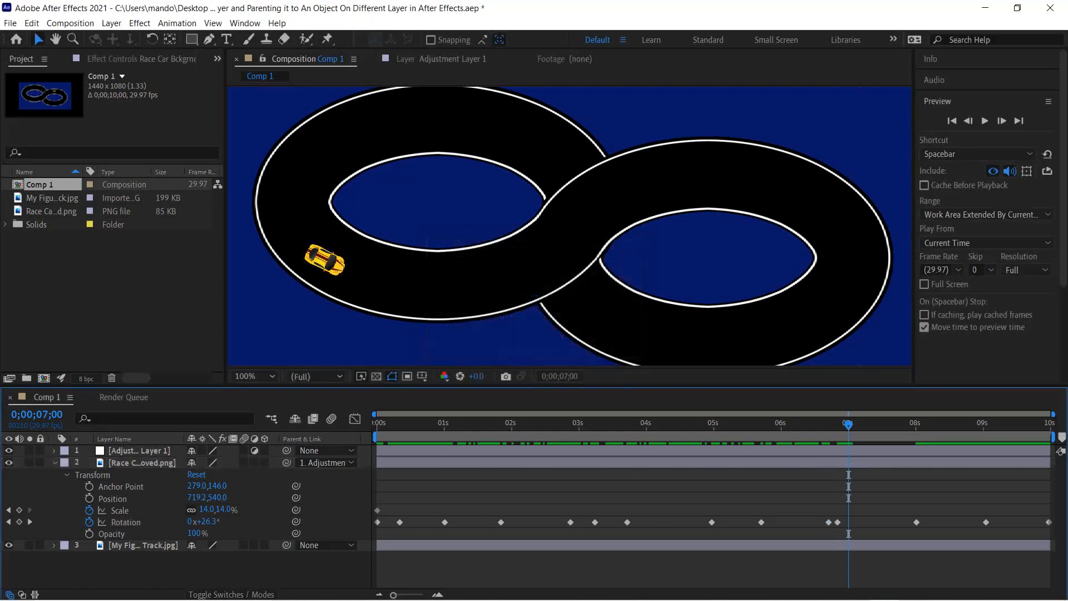
left_click(126, 522)
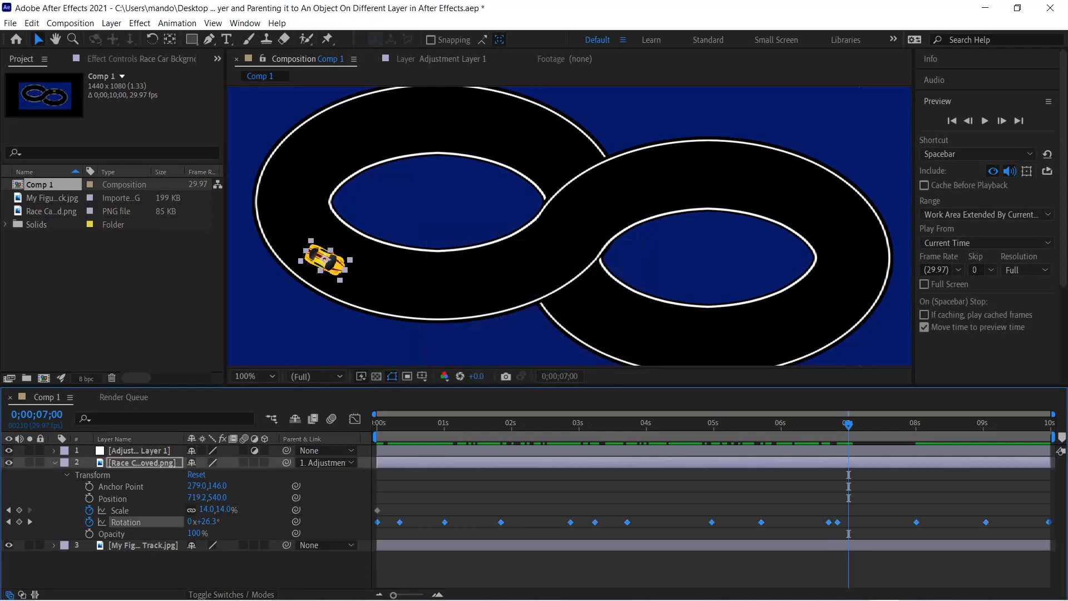
left_click_drag(207, 522, 222, 522)
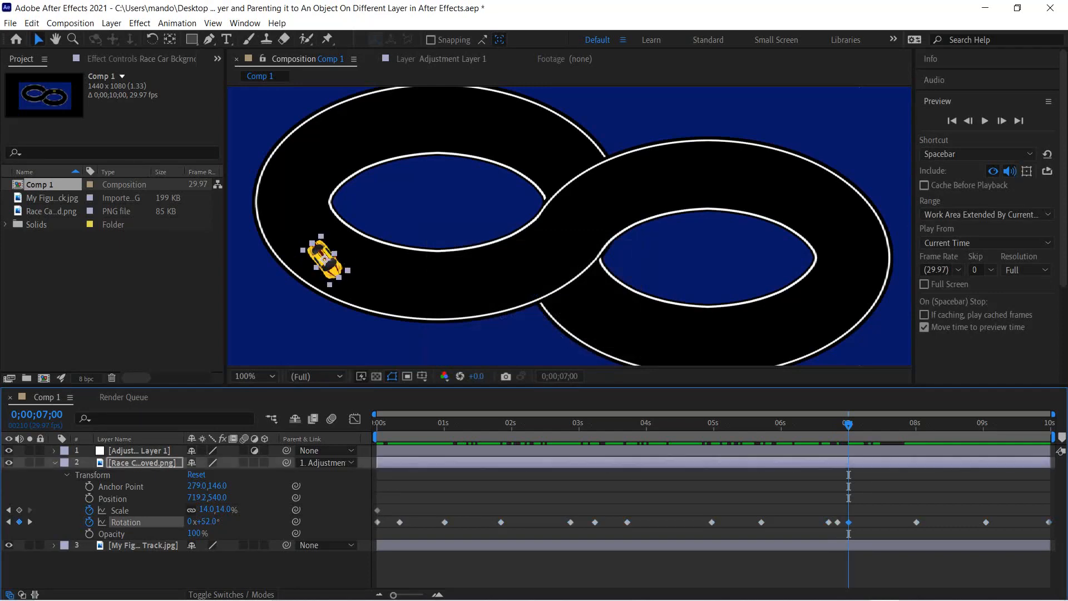
left_click_drag(848, 425, 826, 425)
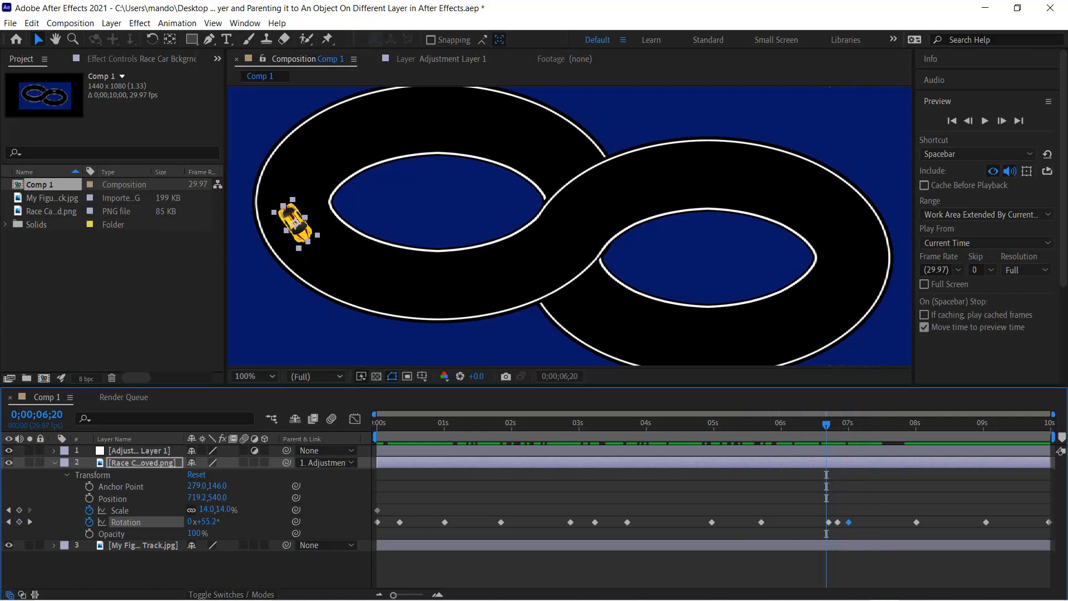
key("Delete")
Move the race car's 0;00;06;25 Rotation keyframe to 0;00;06;27 and set its rotation to -2.3°.
mouse_move(827, 424)
left_mouse_down()
mouse_move(773, 424)
mouse_move(860, 425)
mouse_move(781, 425)
mouse_move(838, 424)
left_mouse_up()
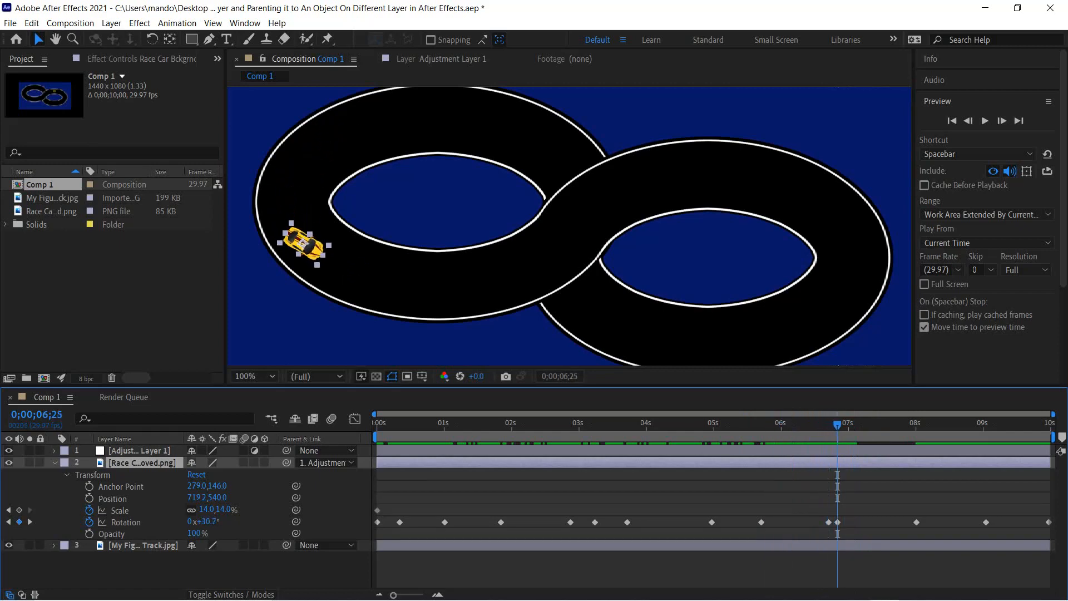
left_click(837, 522)
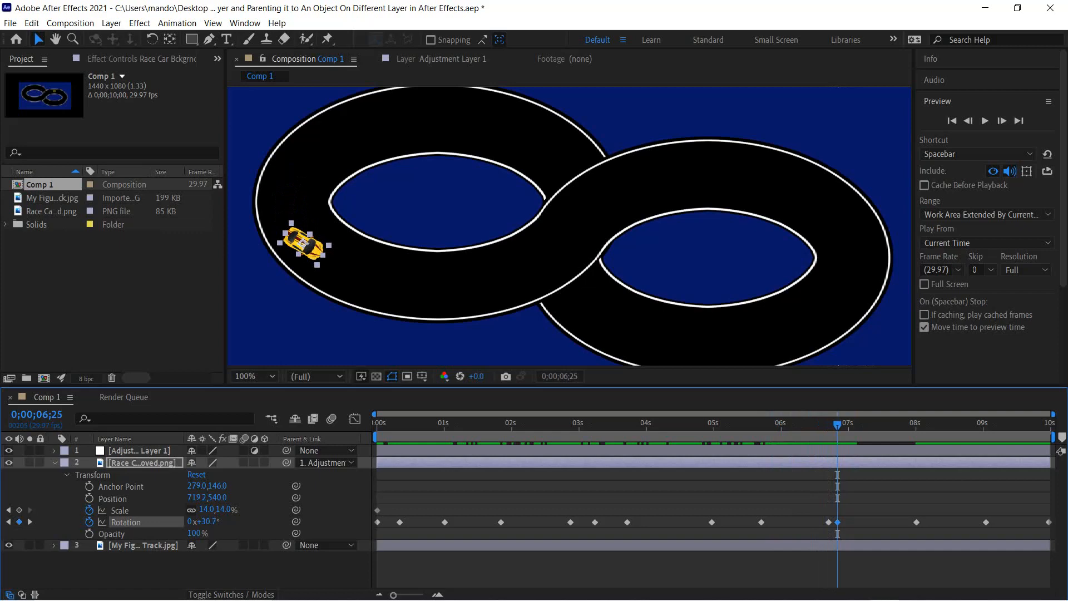
left_click_drag(207, 521, 197, 522)
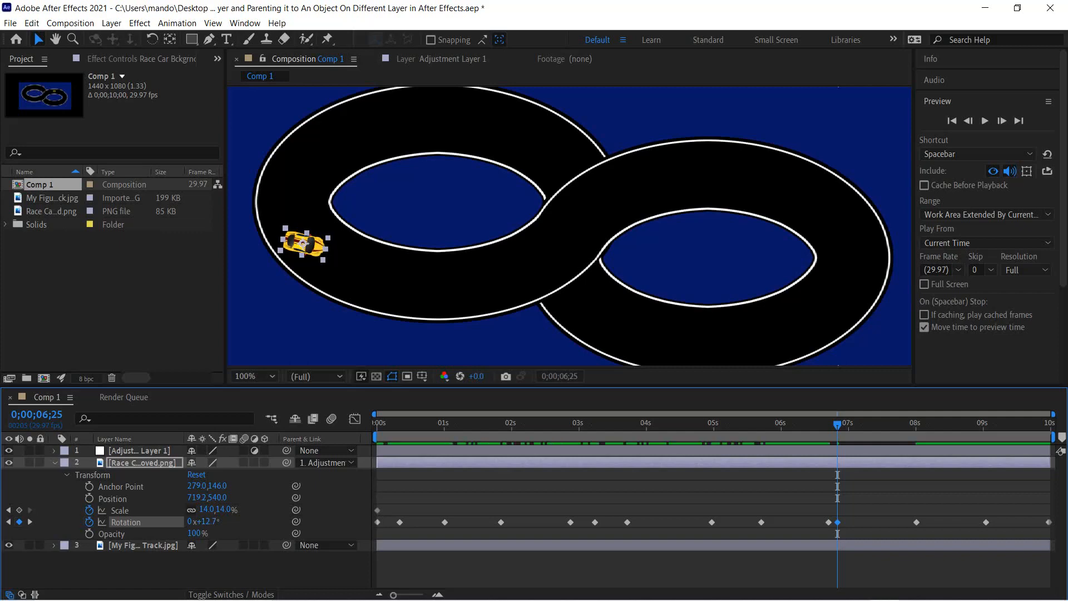
mouse_move(837, 426)
left_mouse_down()
mouse_move(856, 425)
mouse_move(814, 426)
mouse_move(839, 426)
left_mouse_up()
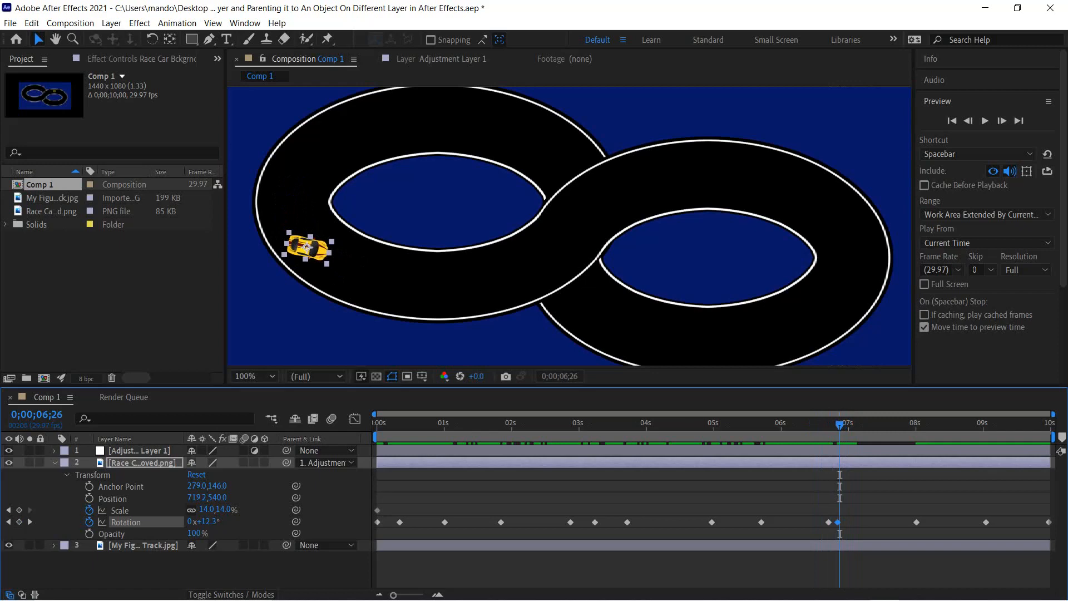
left_click_drag(840, 522, 842, 522)
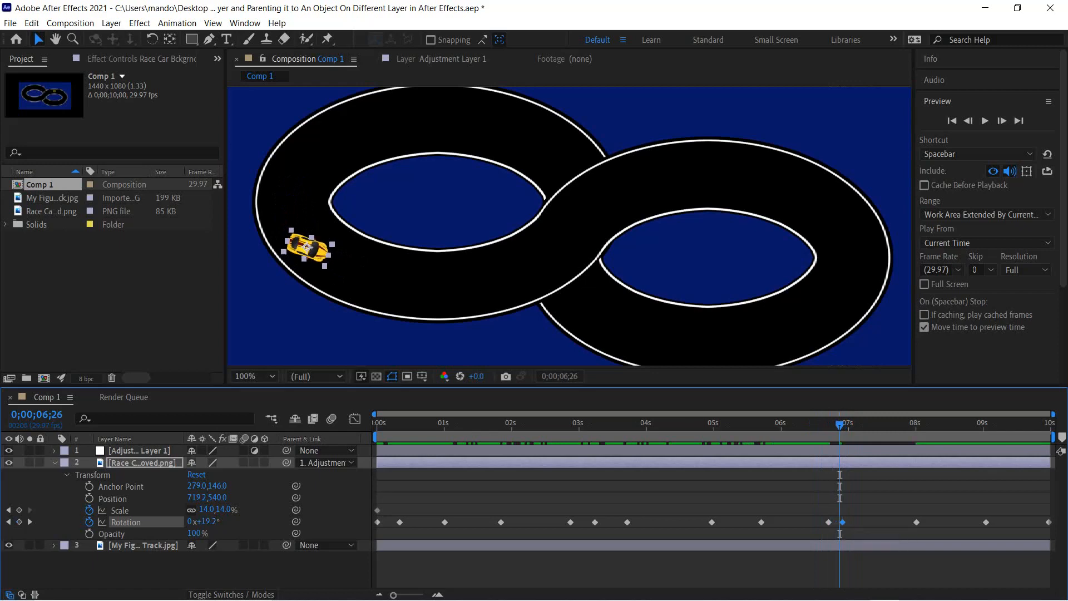
key("Page_Down")
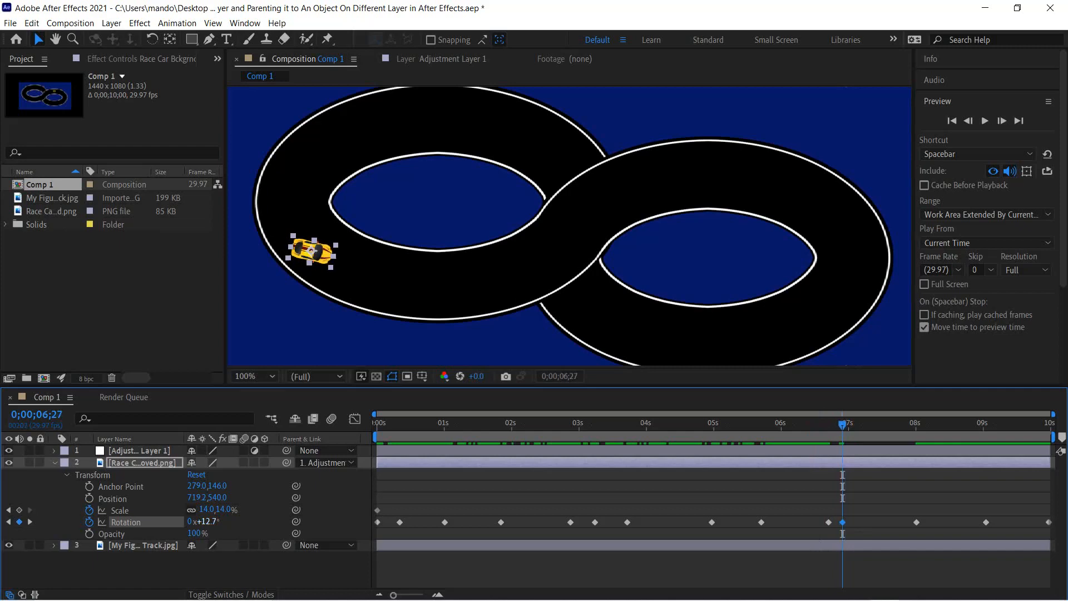
left_click_drag(206, 521, 198, 521)
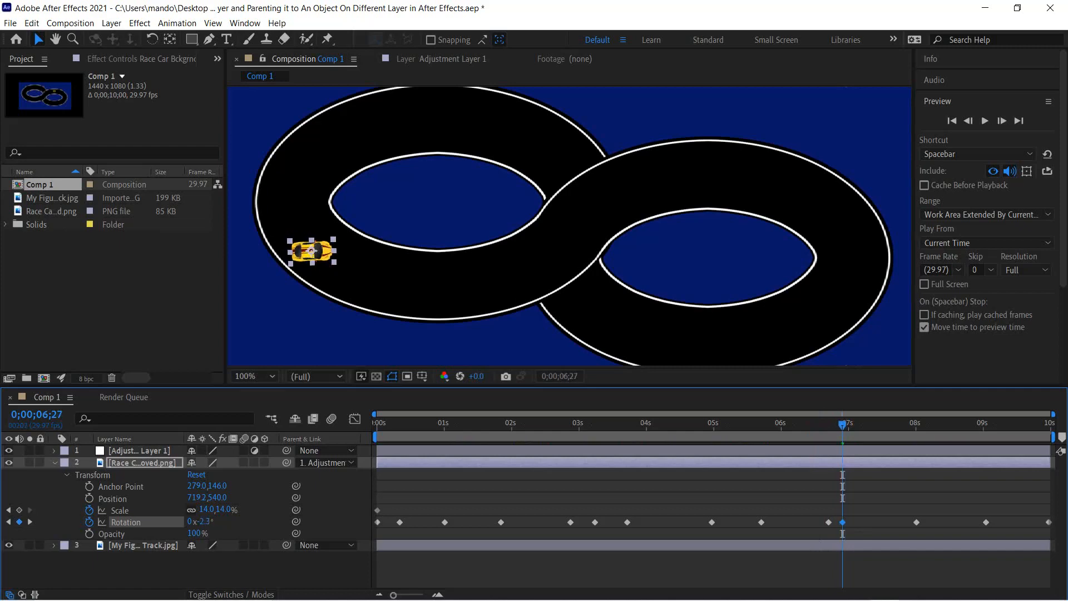
Scrub forward to 0;00;07;09 and add an adjusted Rotation keyframe for the race car.
mouse_move(843, 424)
left_mouse_down()
mouse_move(740, 425)
mouse_move(860, 424)
left_mouse_up()
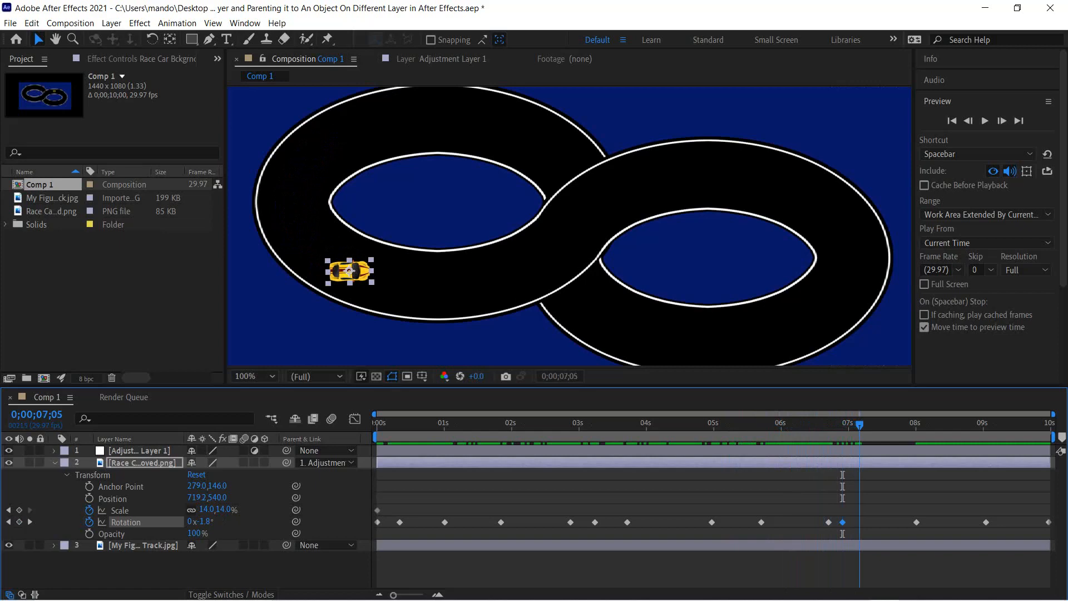
mouse_move(860, 424)
left_mouse_down()
mouse_move(907, 425)
mouse_move(869, 425)
left_mouse_up()
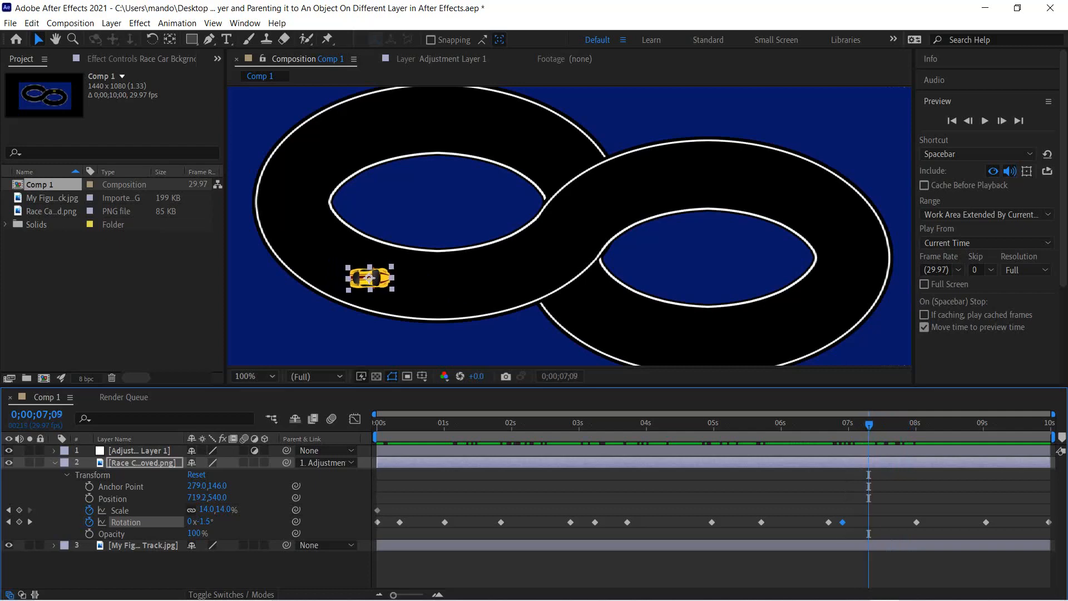
left_click_drag(205, 522, 216, 521)
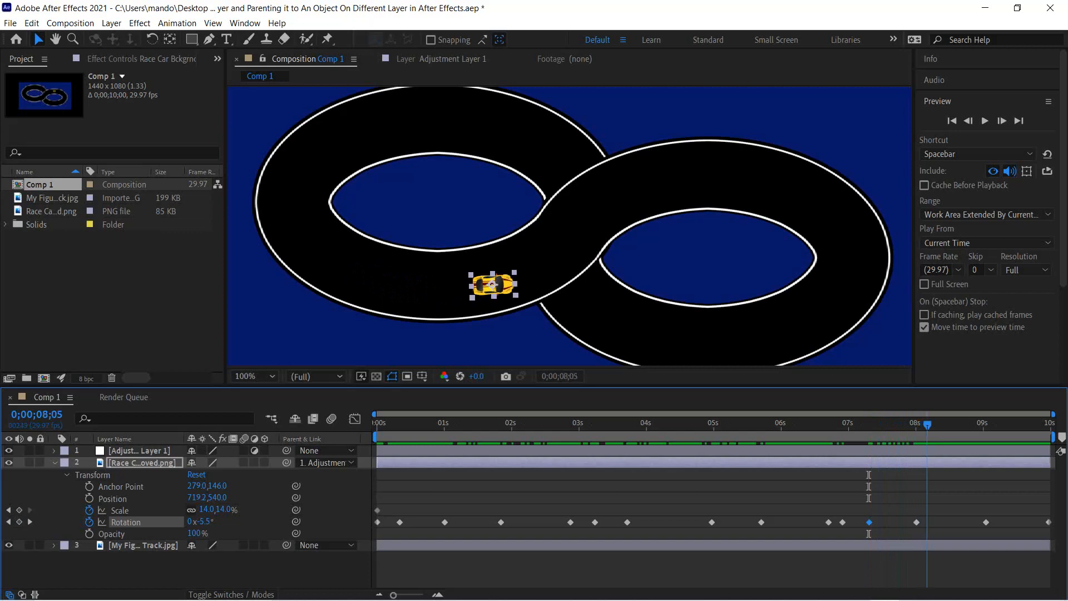
Scrub back to the race car's Rotation keyframe at 0;00;08;00 and set its rotation to -21.0°.
left_click_drag(936, 425, 842, 425)
key("space")
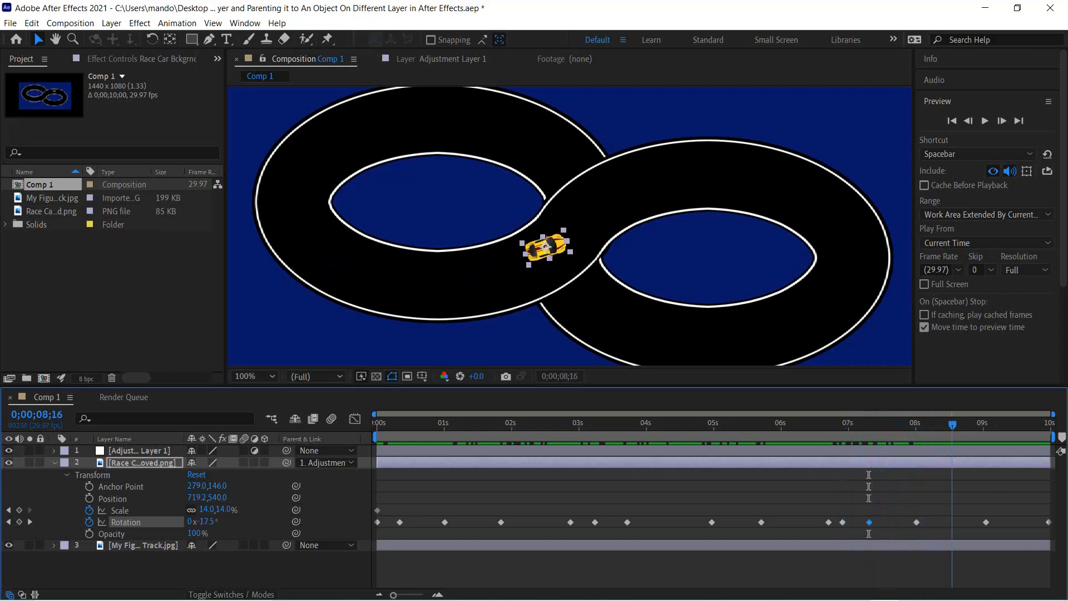
left_click_drag(991, 425, 917, 425)
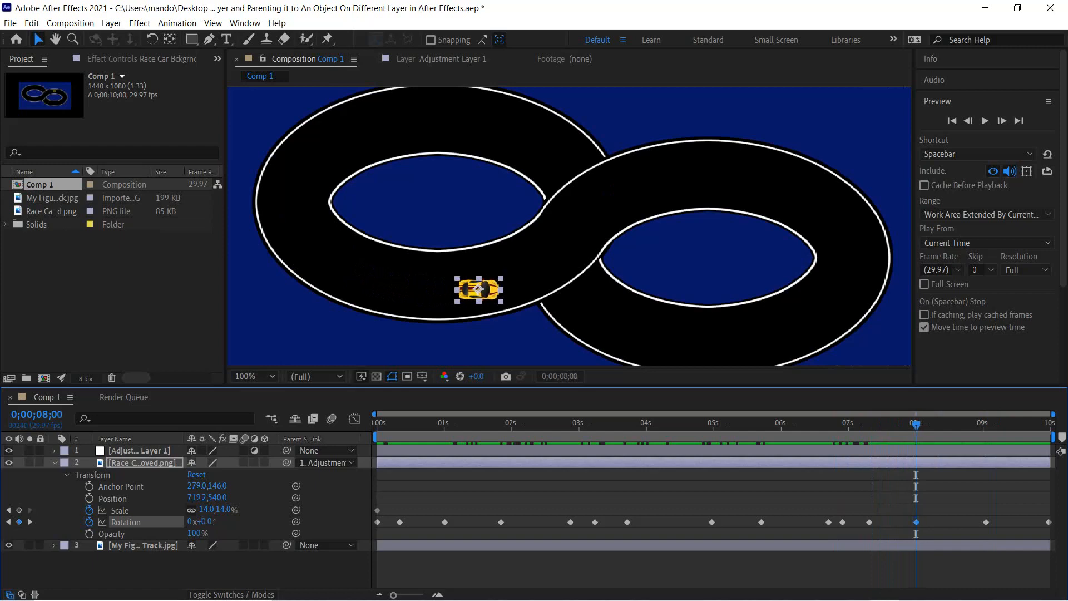
left_click_drag(205, 522, 195, 521)
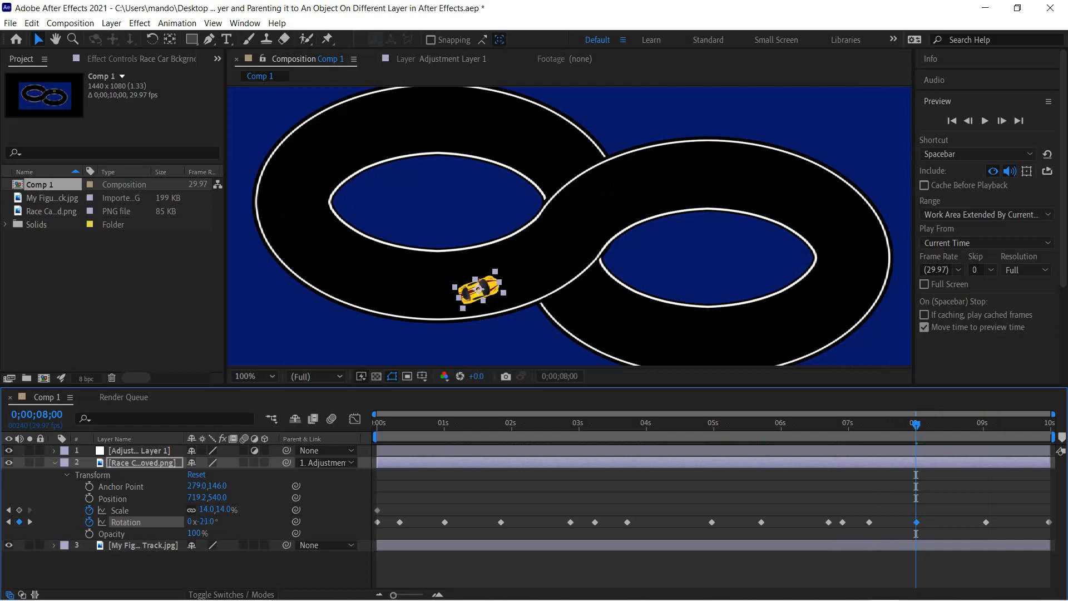
Advance to 0;00;08;21, where the tracks cross, and keyframe the race car's Rotation at -40.8°.
key("space")
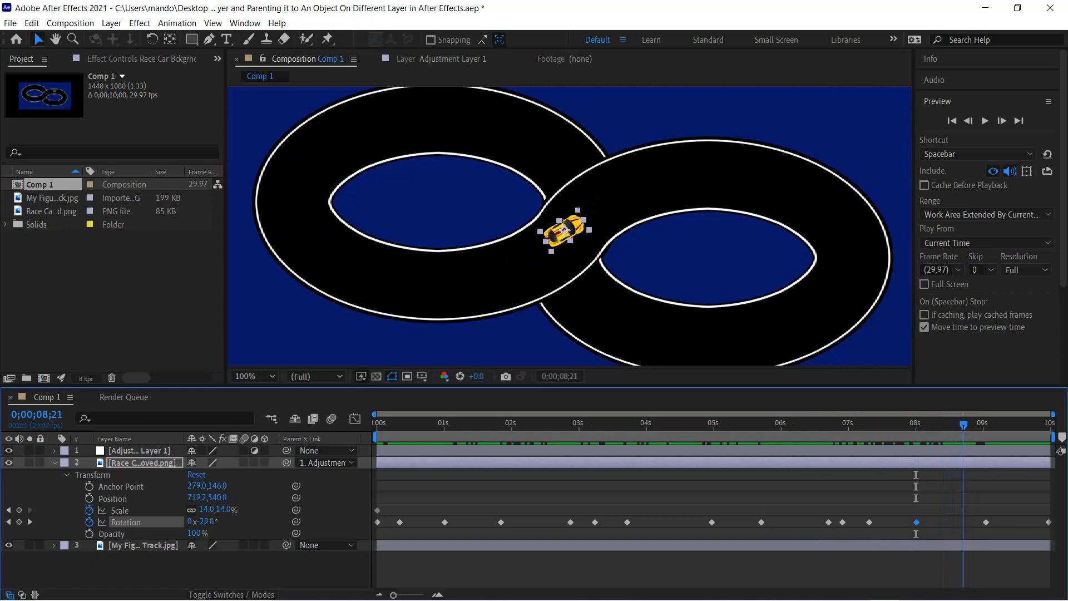
key("KP_Subtract")
key("KP_Subtract")
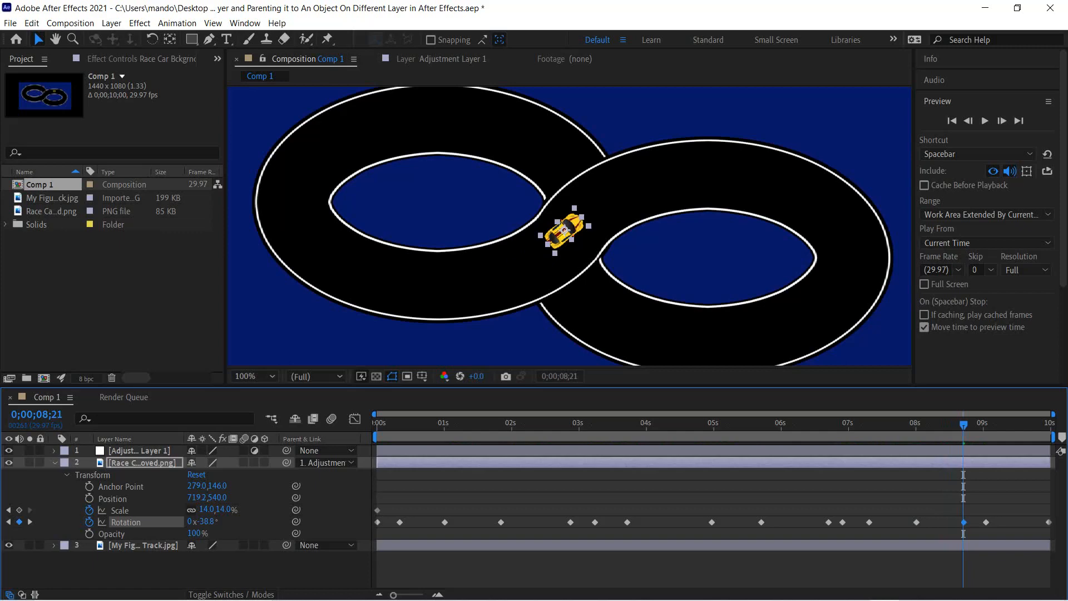
key("KP_Subtract")
key("KP_Subtract")
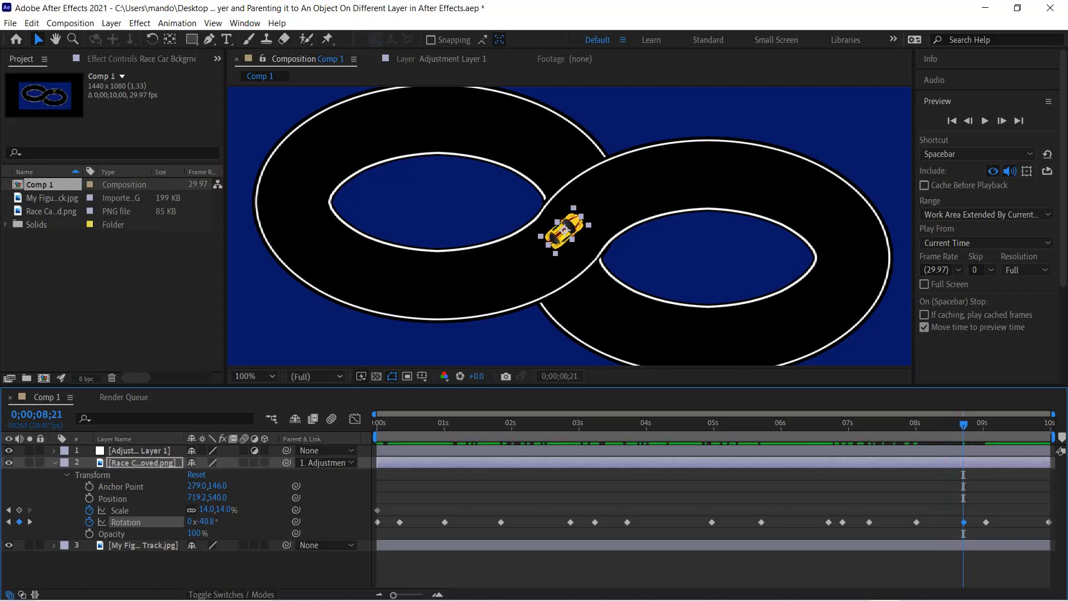
Preview the animation through to its end, replay it from the start, and stop around the left bend.
key("space")
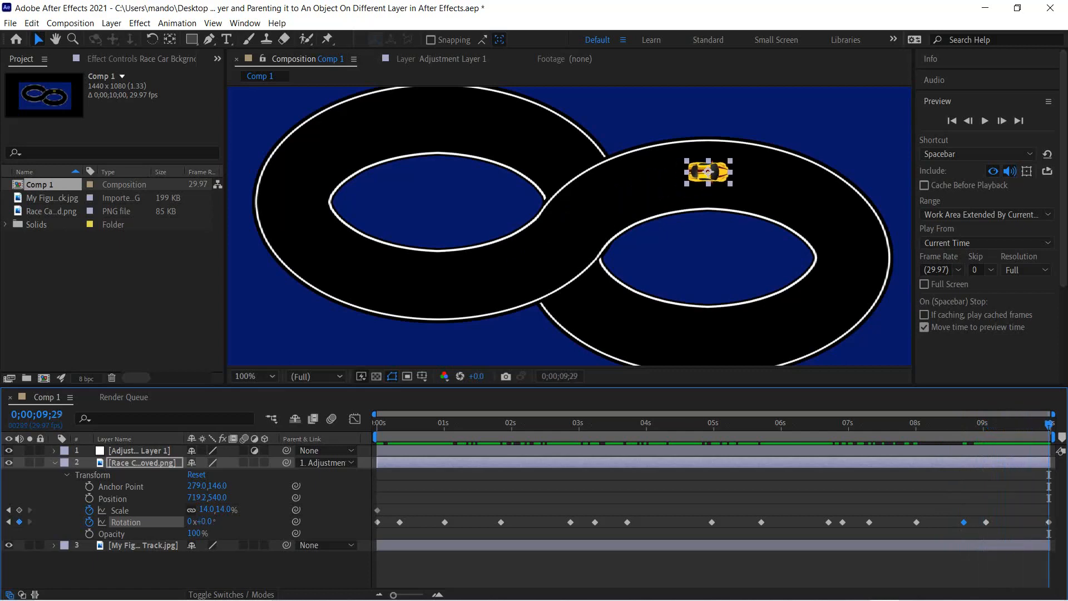
left_click(952, 121)
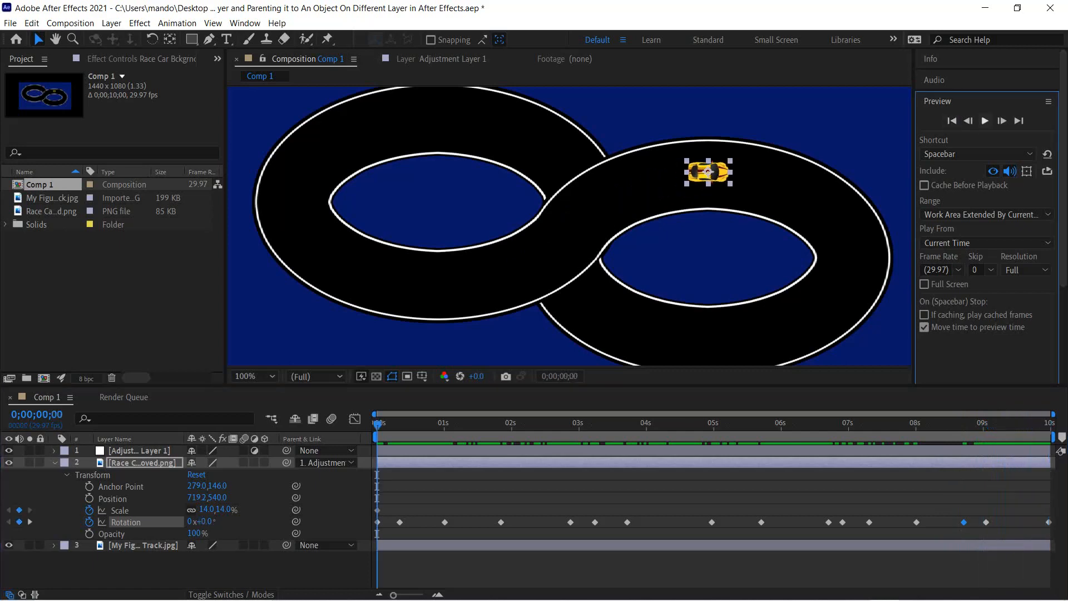
left_click(985, 121)
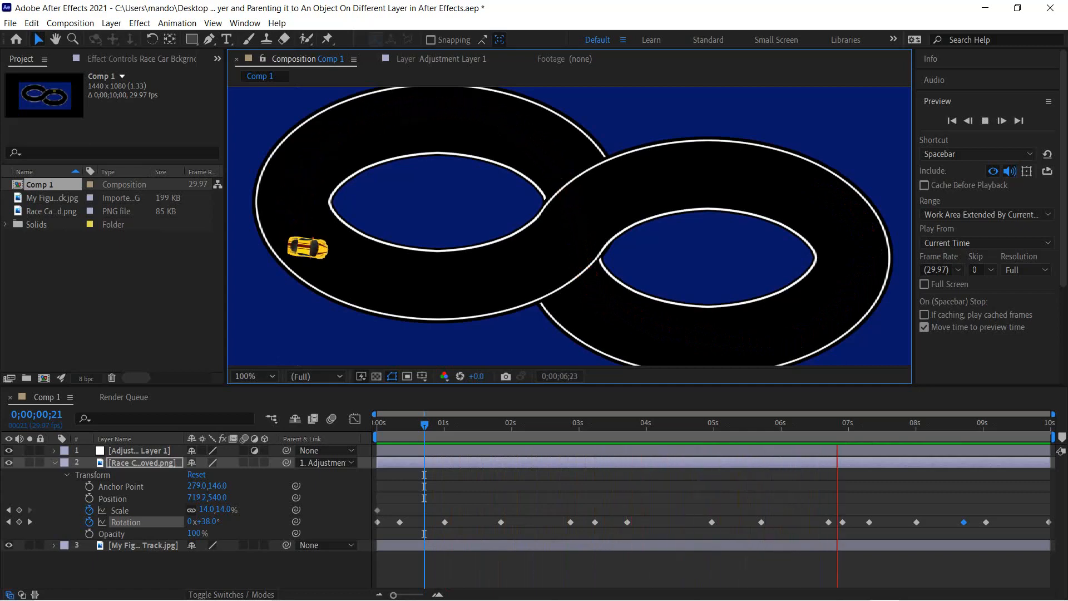
key("space")
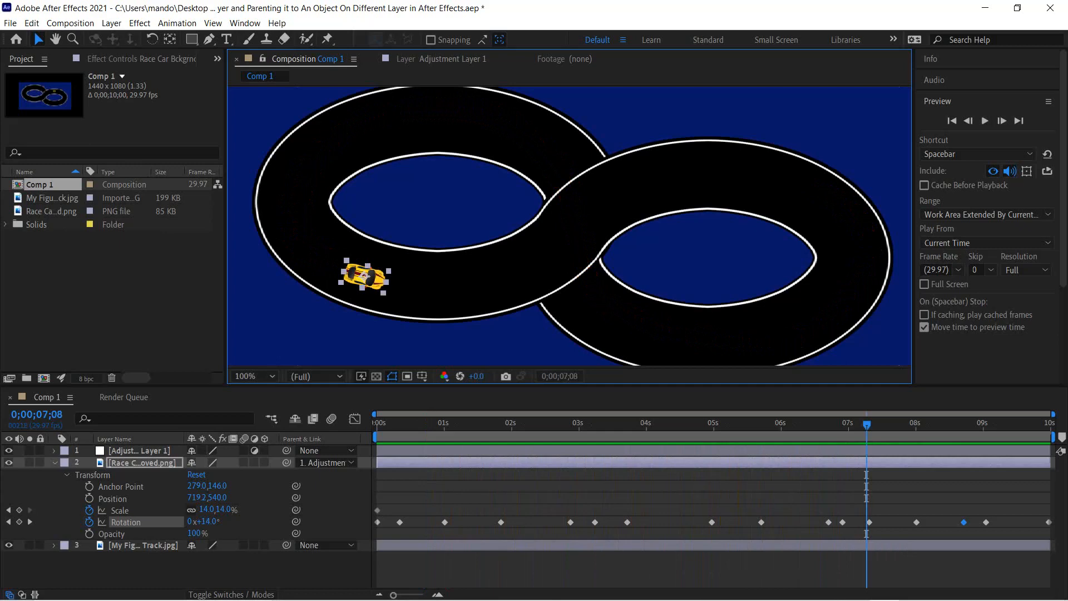
Move the race car's -2.3° Rotation keyframe to 0;00;07;00 and replay the motion from 0;00;05;13 to check it.
left_click_drag(842, 522, 847, 521)
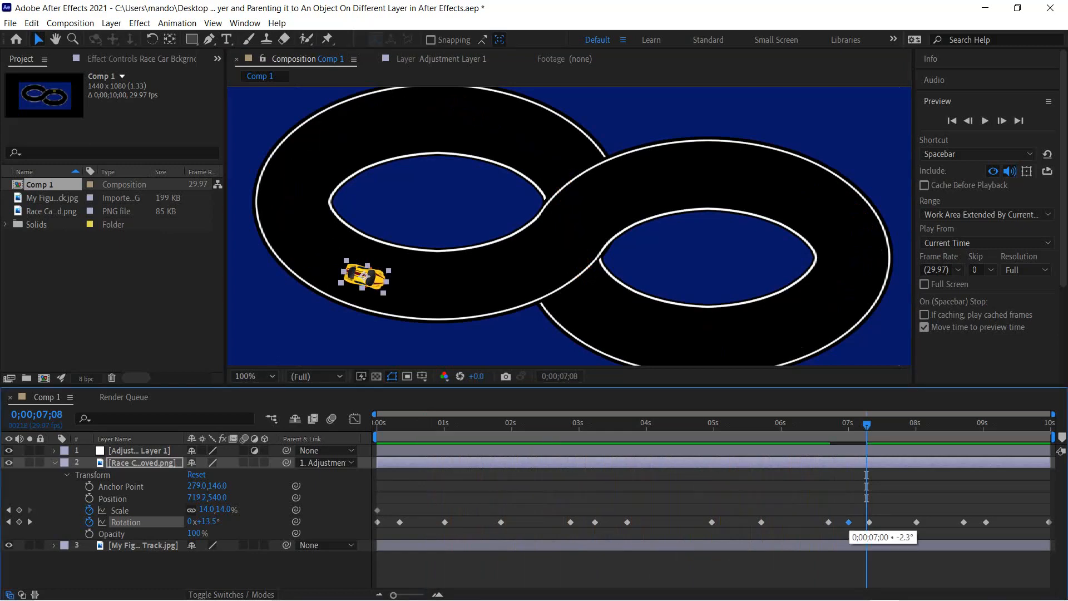
left_click(743, 423)
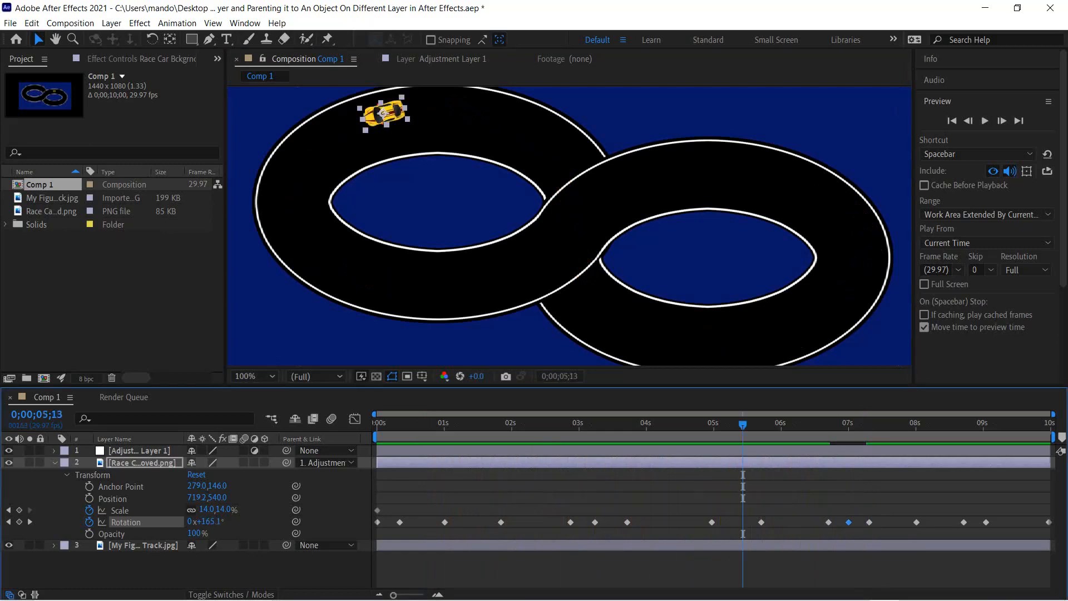
key("space")
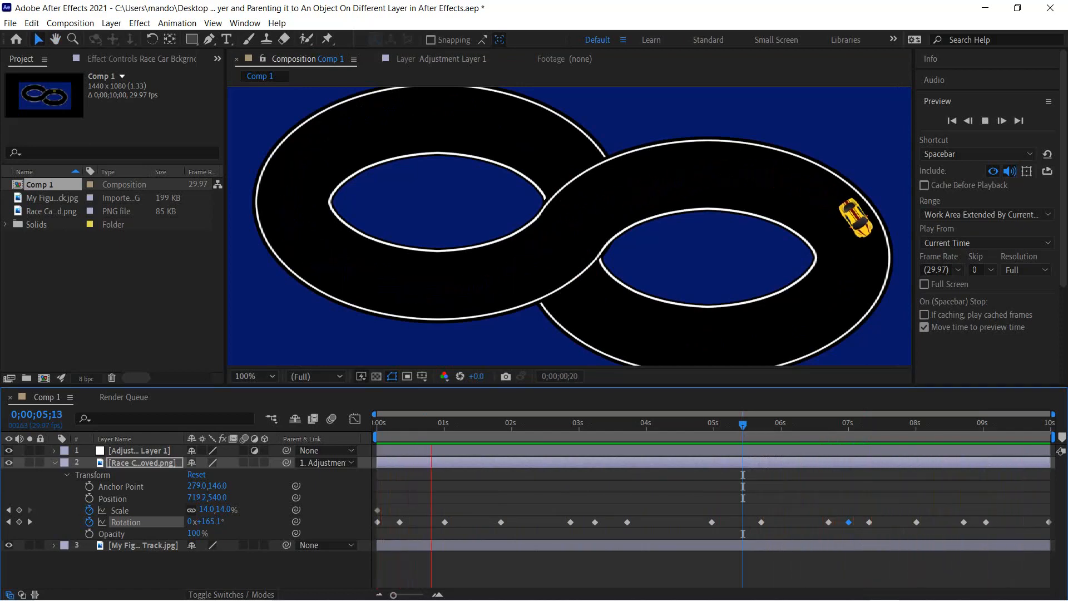
key("space")
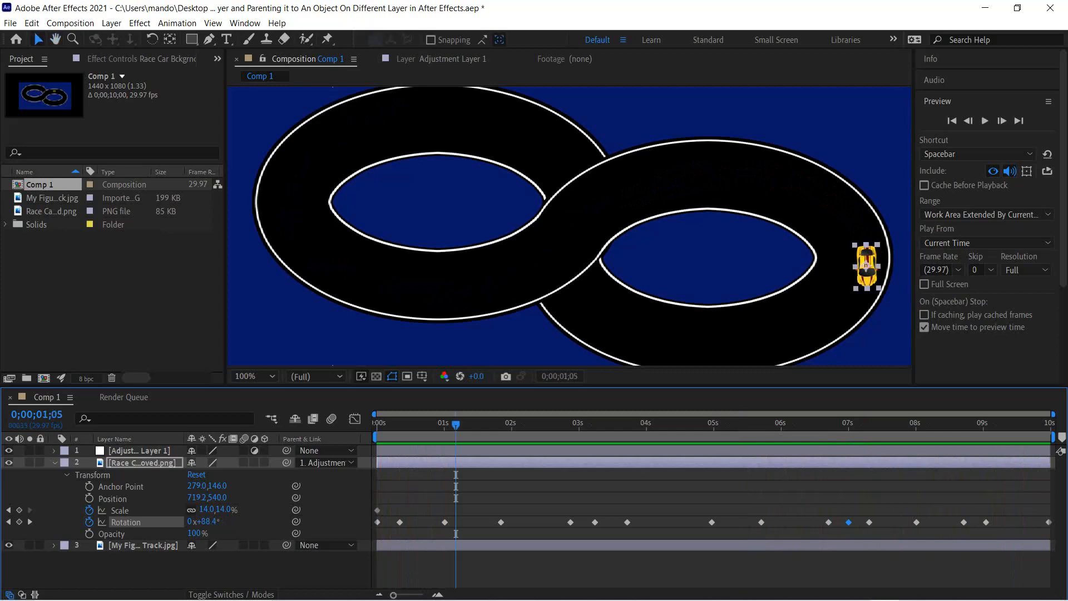
key("Home")
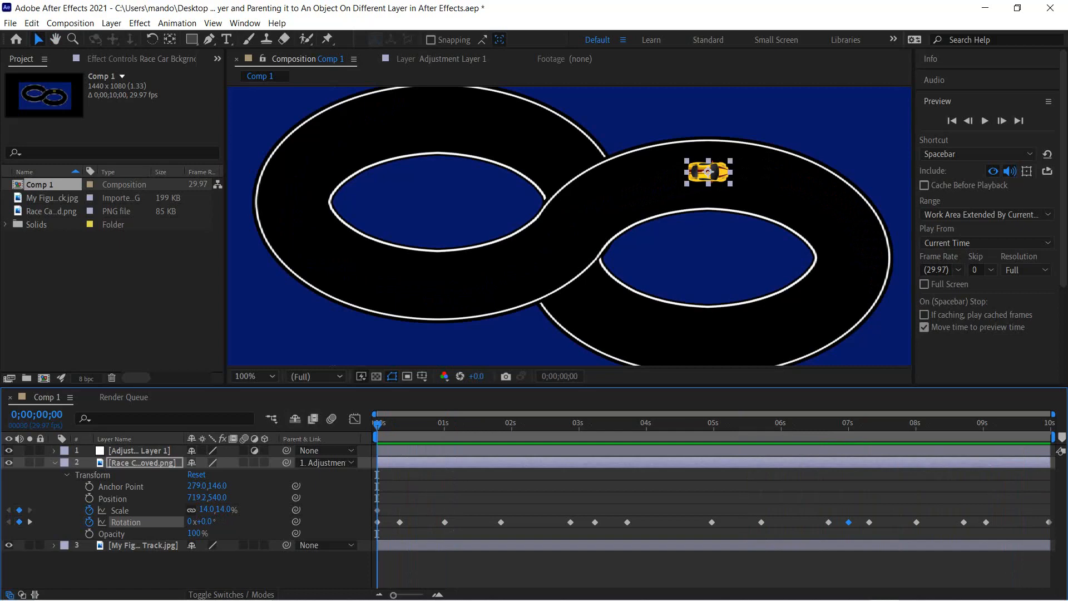
Examine Adjustment Layer 1's Position keyframes and motion path by scrubbing from the first frame to 0;00;09;29.
left_click(139, 450)
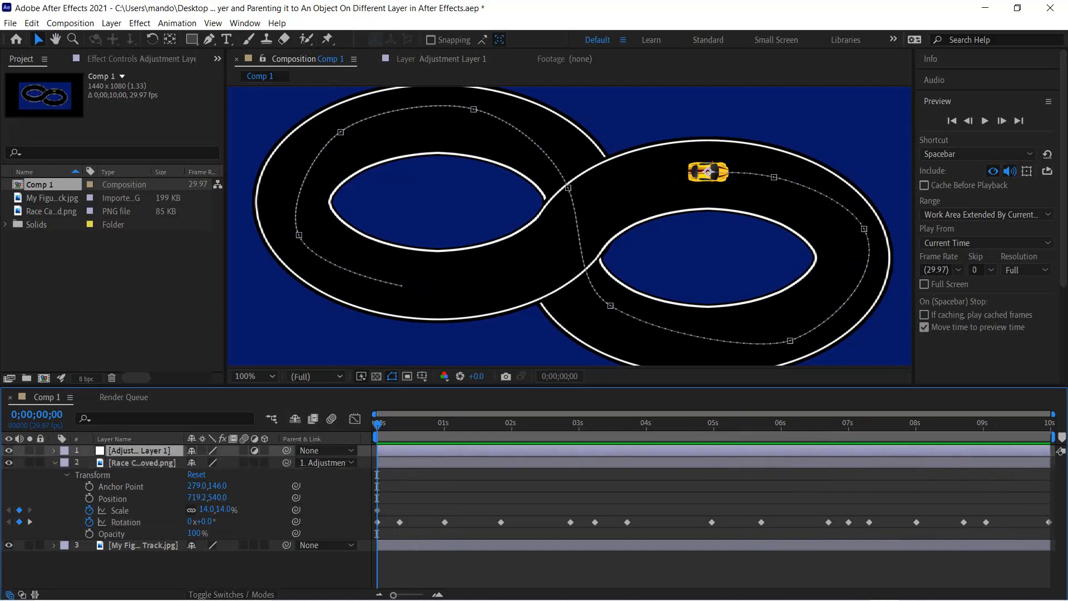
left_click(53, 450)
left_click(124, 486)
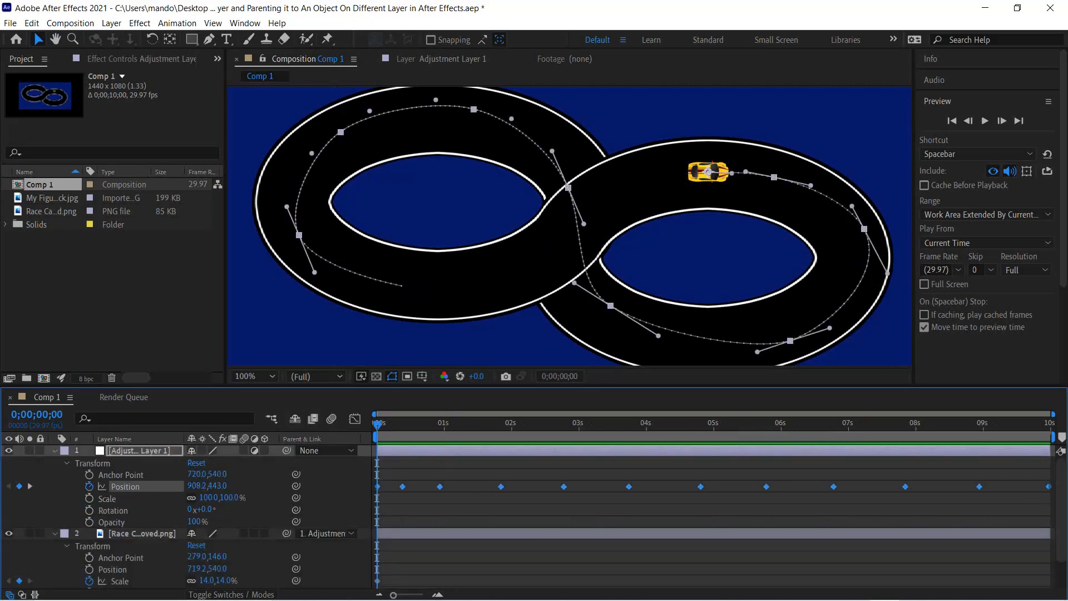
left_click_drag(377, 424, 1049, 424)
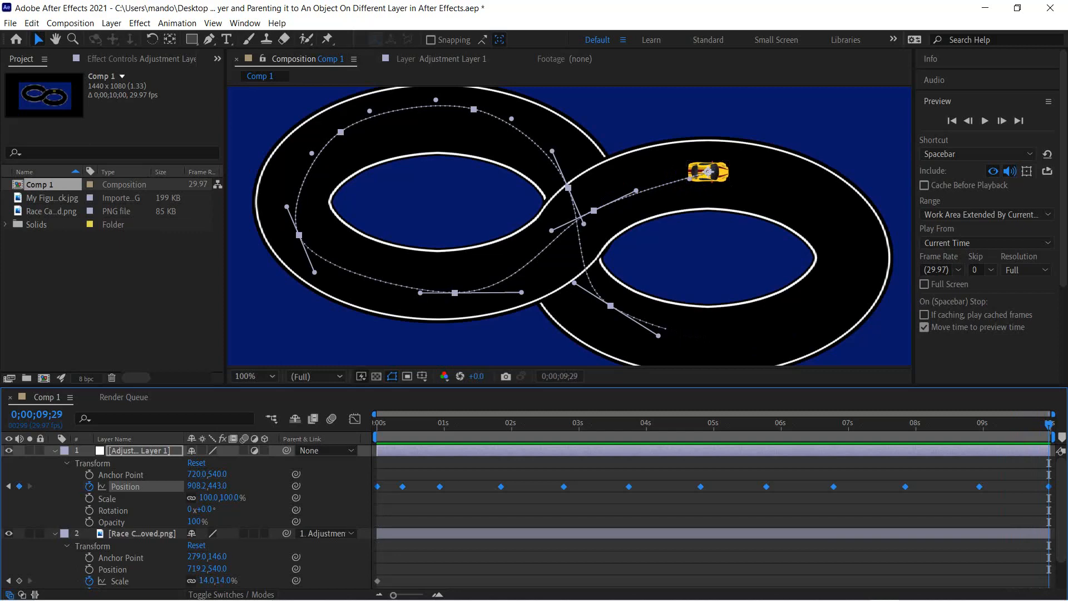
left_click(54, 450)
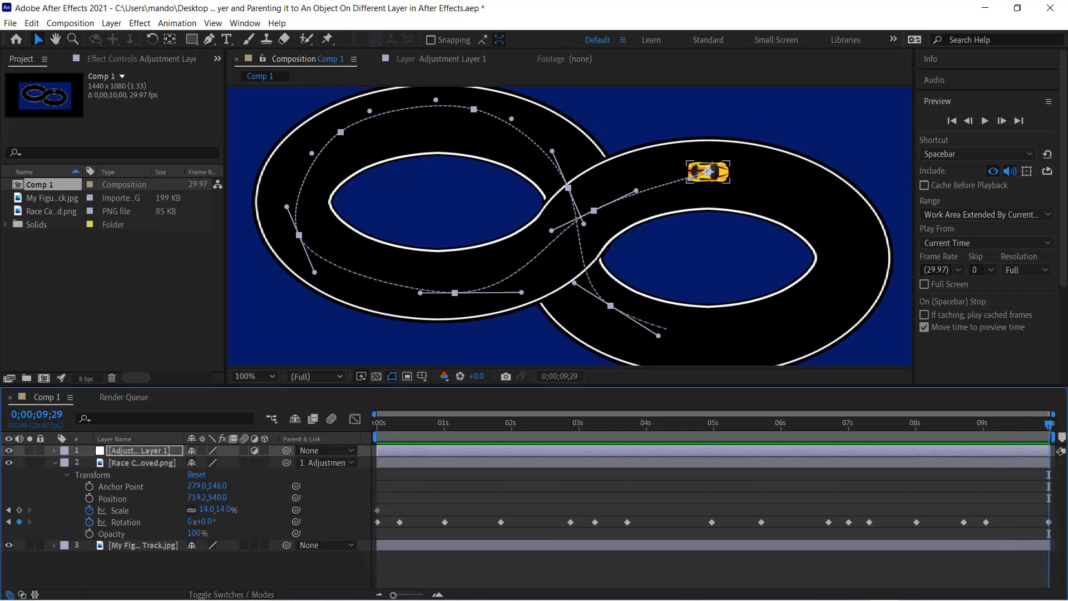
Try a rotation of -5.0° on the race car's last Rotation keyframe at 0;00;09;29.
left_click(142, 463)
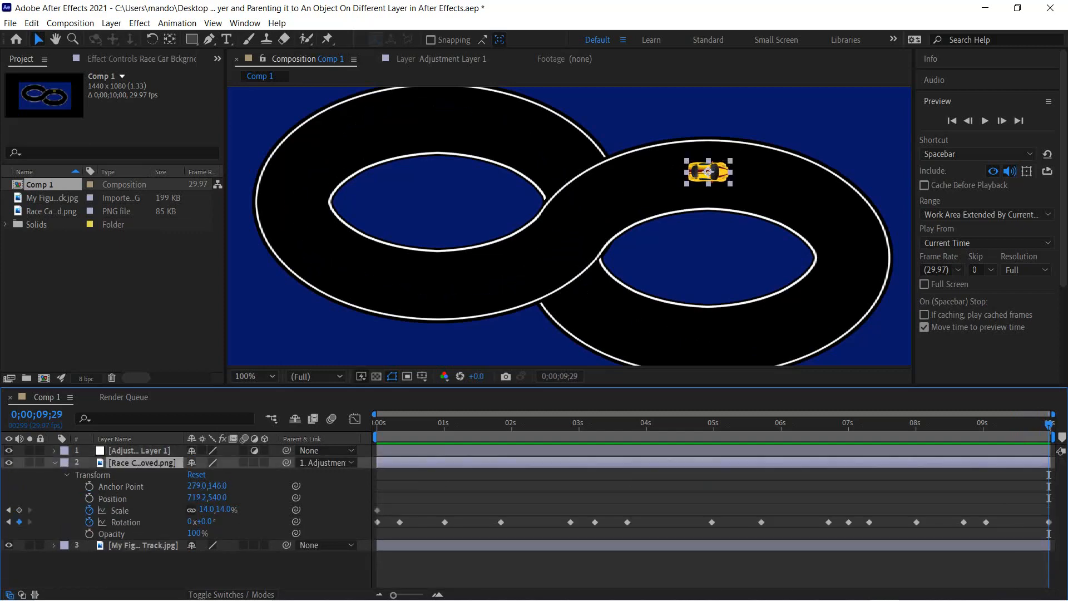
left_click(126, 522)
key("ctrl+shift+a")
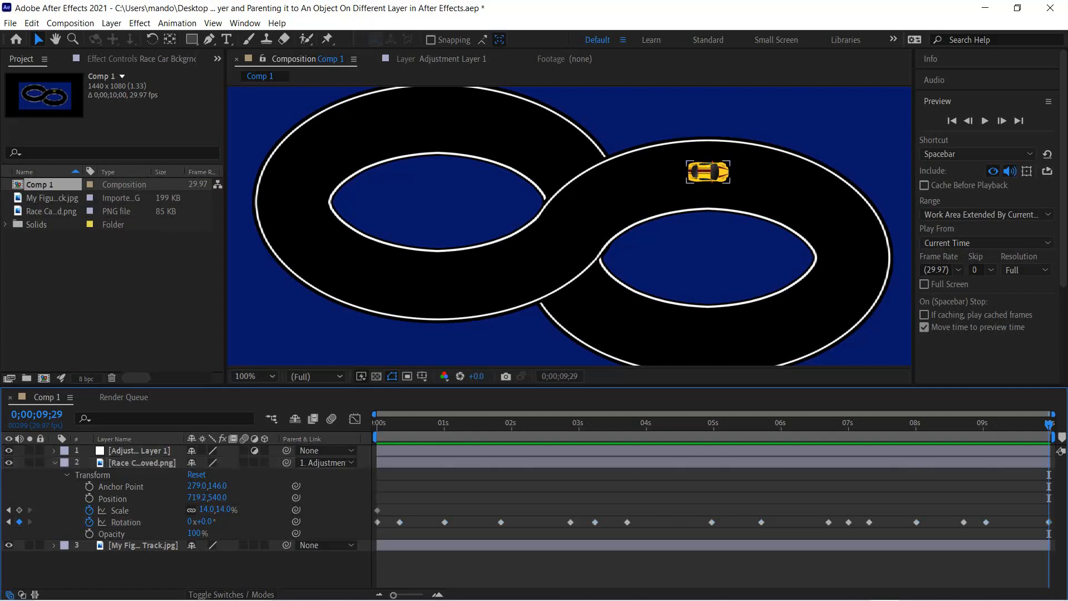
left_click(1049, 522)
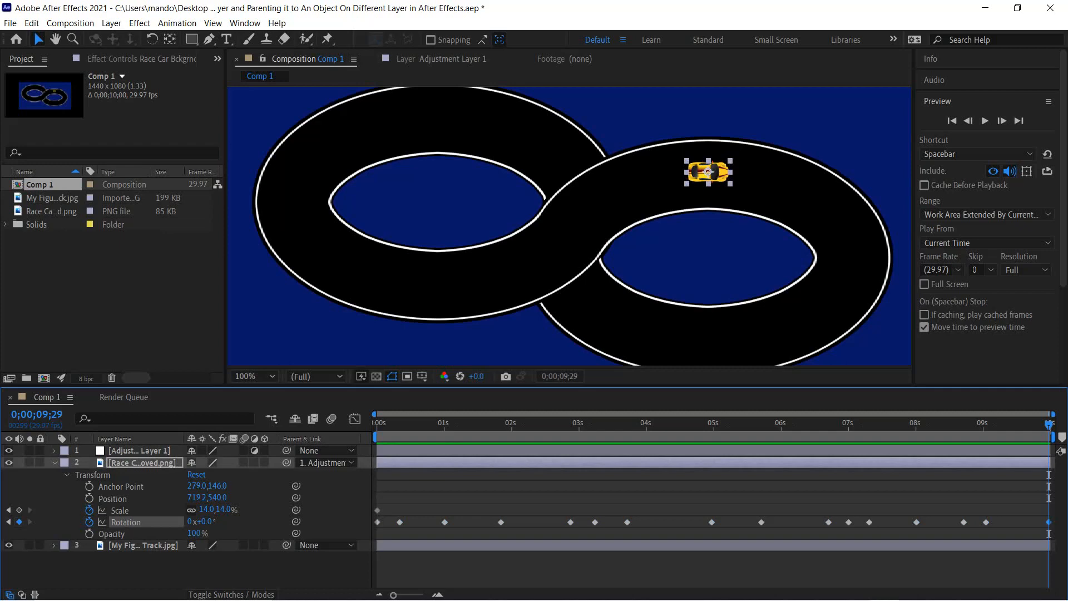
key("KP_Subtract")
key("KP_Subtract")
key("KP_Subtract")
key("KP_Subtract")
key("KP_Subtract")
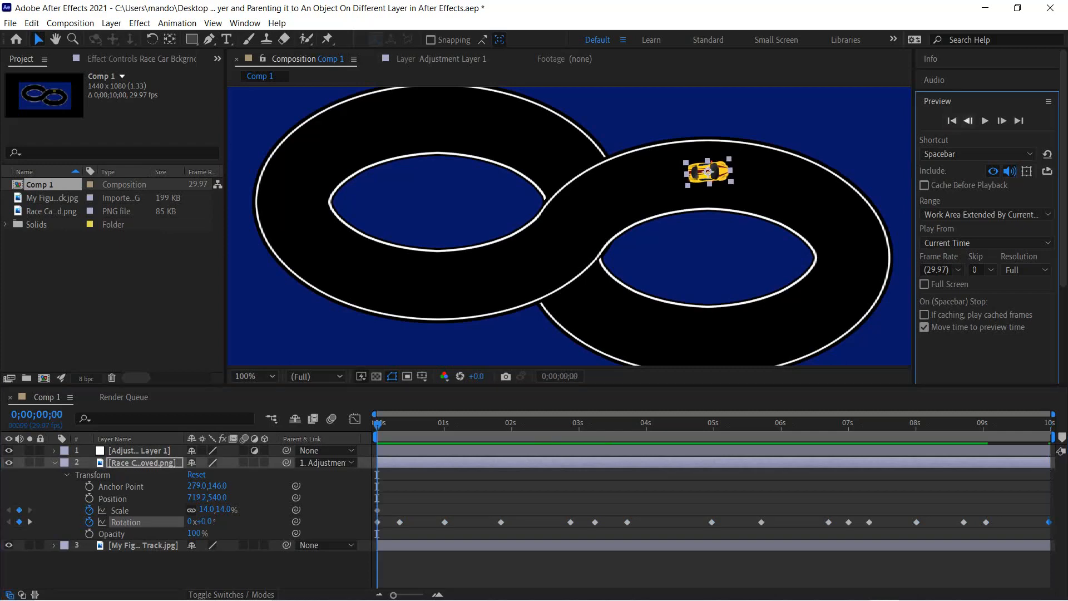
Play the animation from the first frame to review the race car's rotation around the track.
left_click(952, 120)
left_click(984, 121)
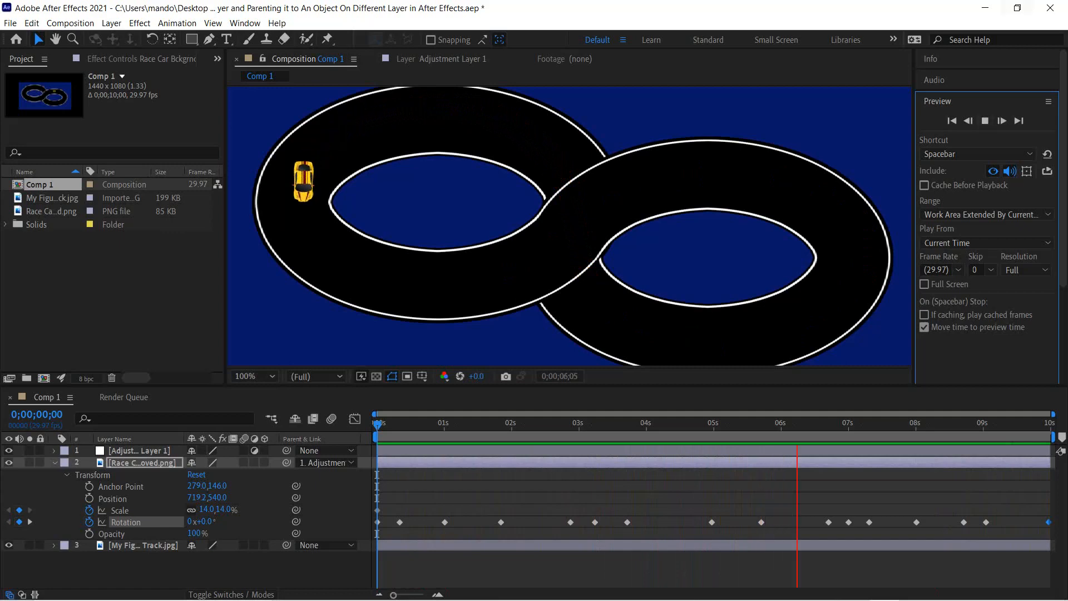
key("space")
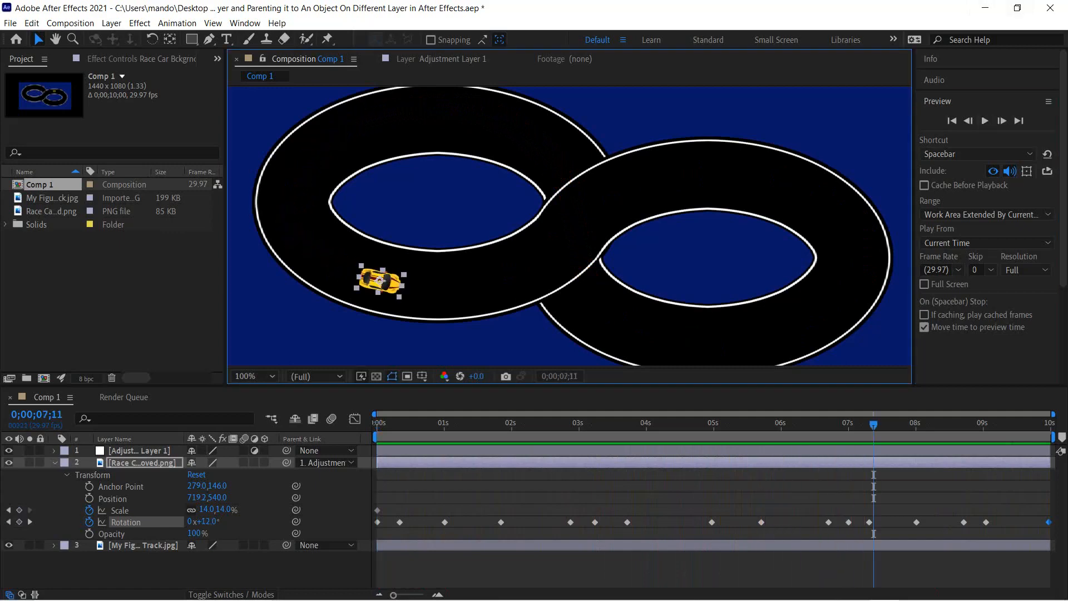
Return to the first frame and delete the race car's Rotation keyframe at 0;00;09;29.
left_click(952, 121)
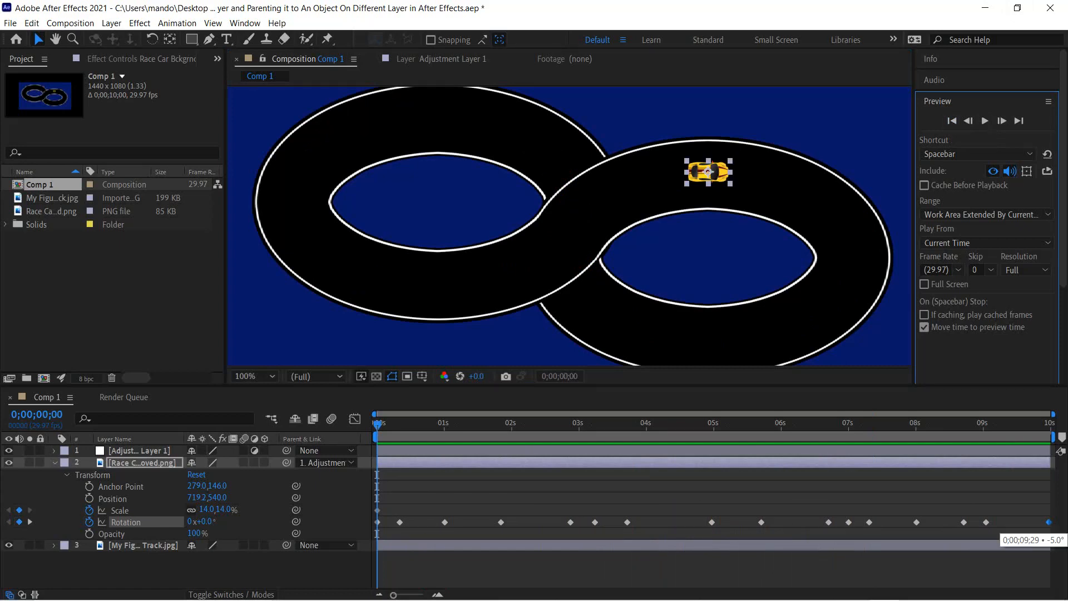
left_click(1053, 524)
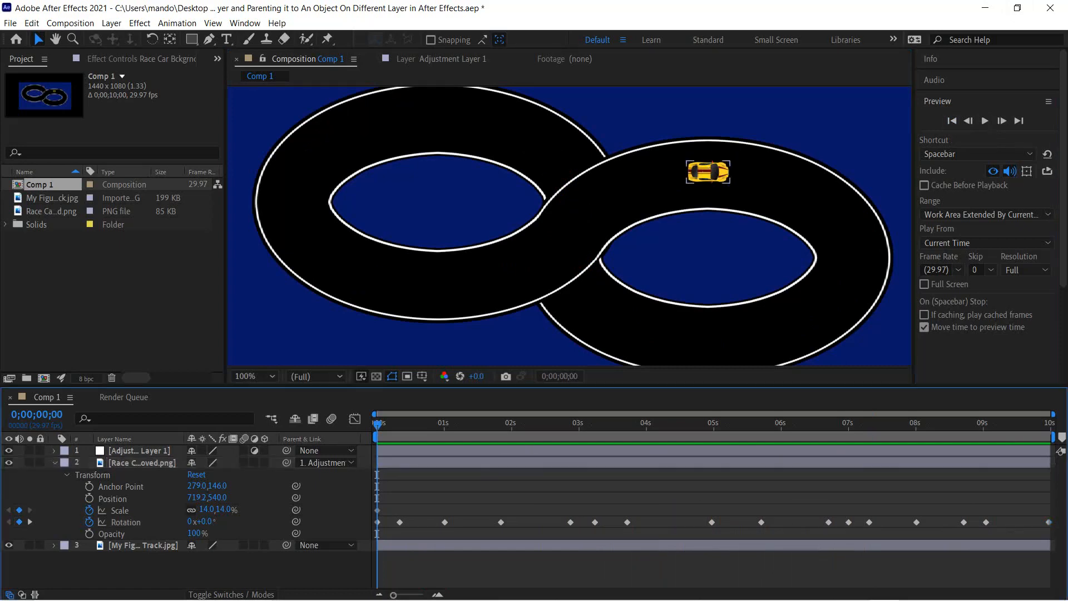
left_click(1050, 522)
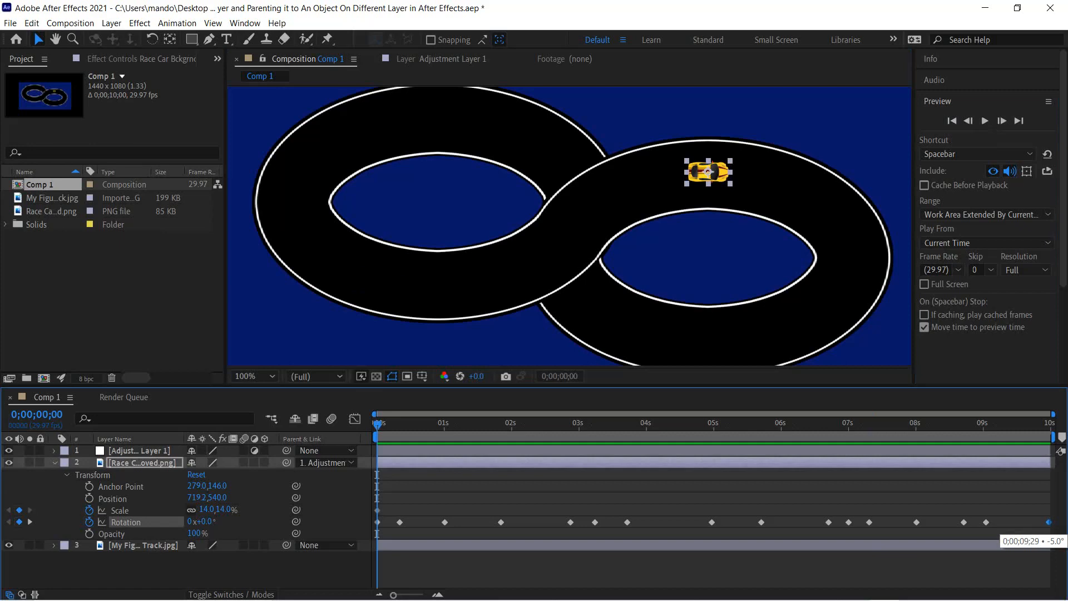
key("Delete")
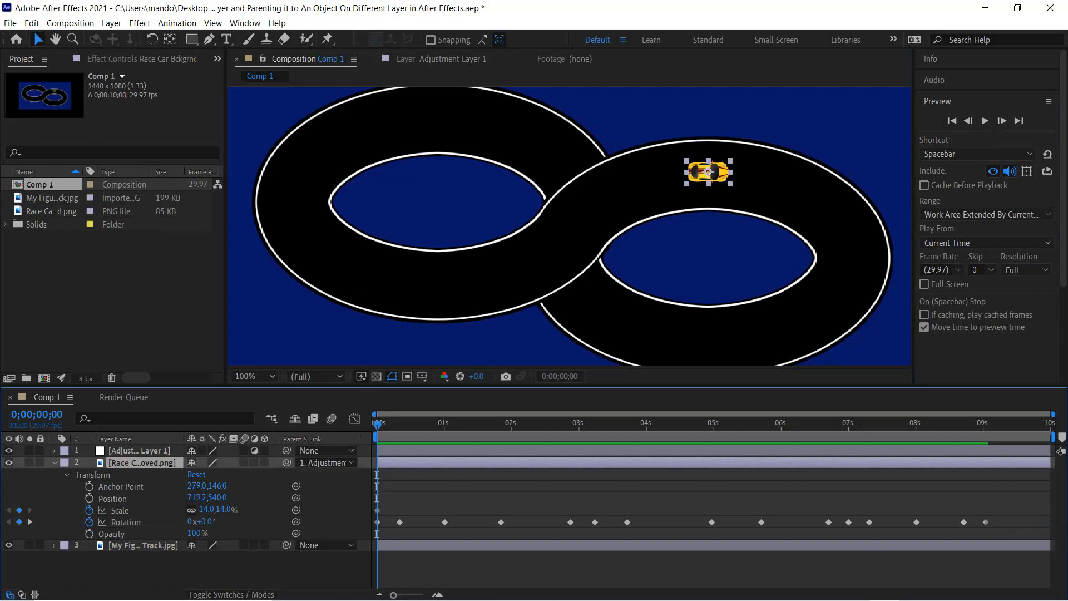
Copy the race car's 0.0° Rotation keyframe from the first frame, paste it at 0;00;09;29, and return to the start.
left_click(378, 522)
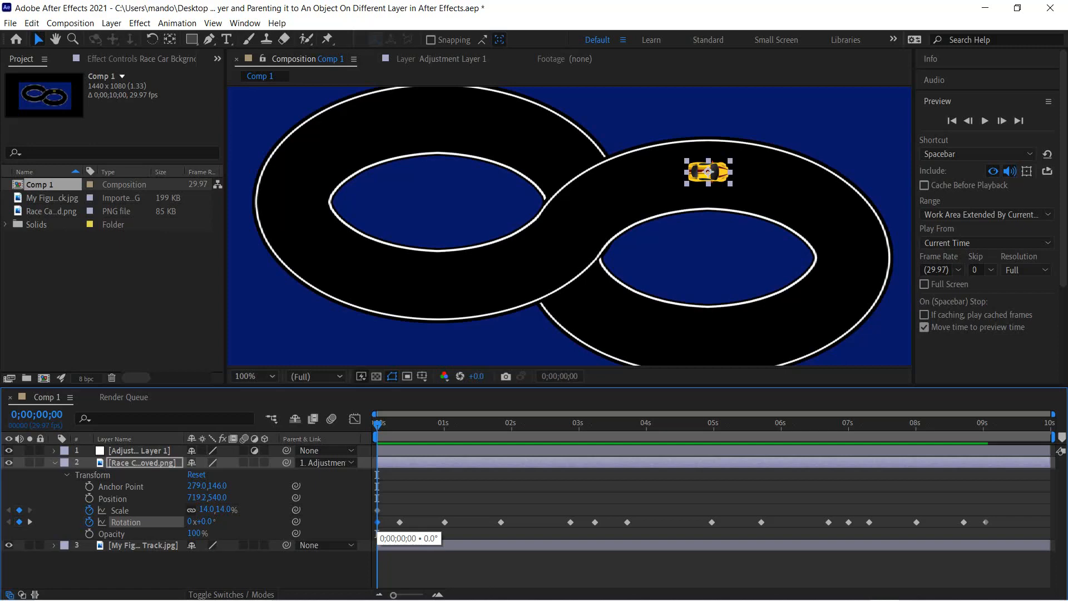
key("space")
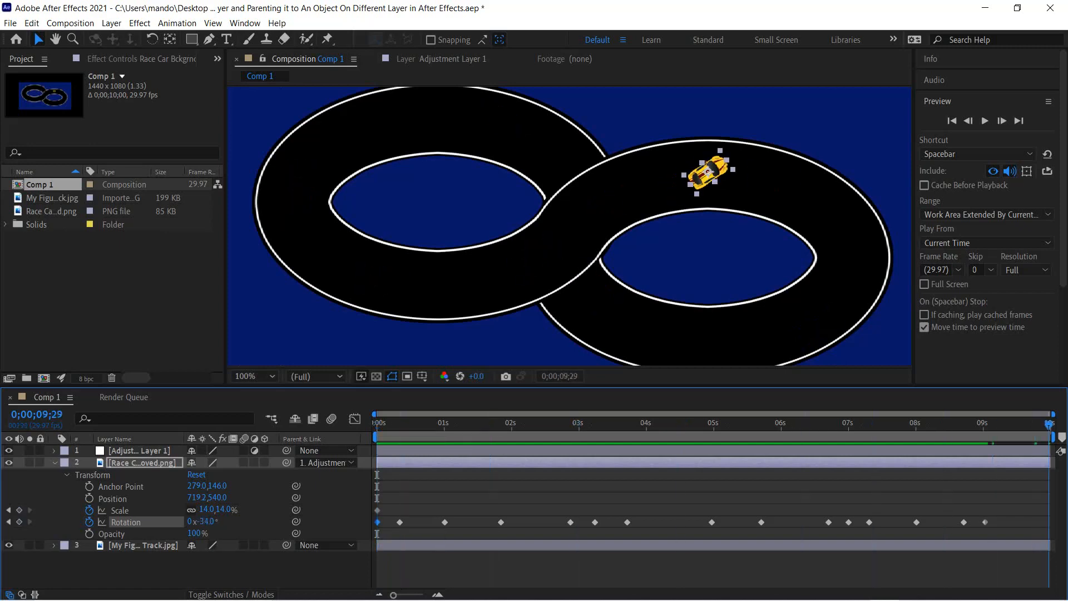
key("F2")
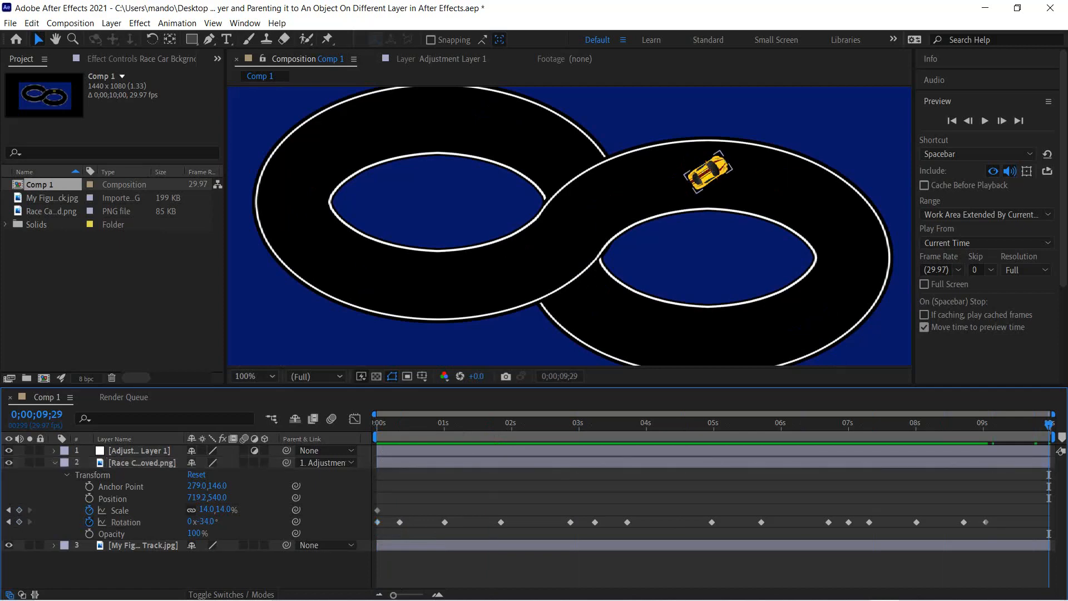
left_click(125, 522)
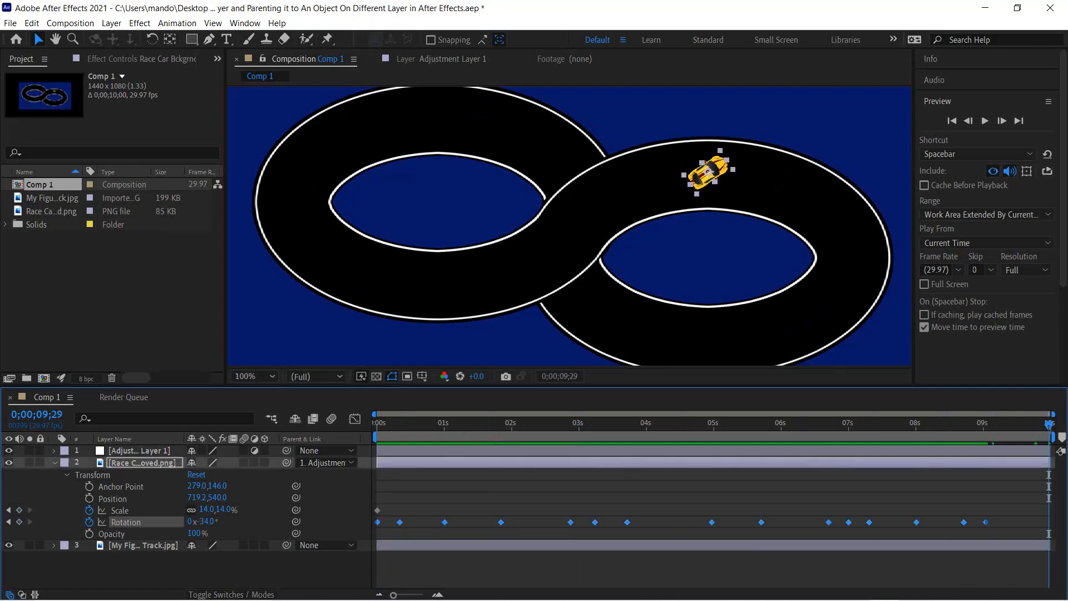
key("ctrl+v")
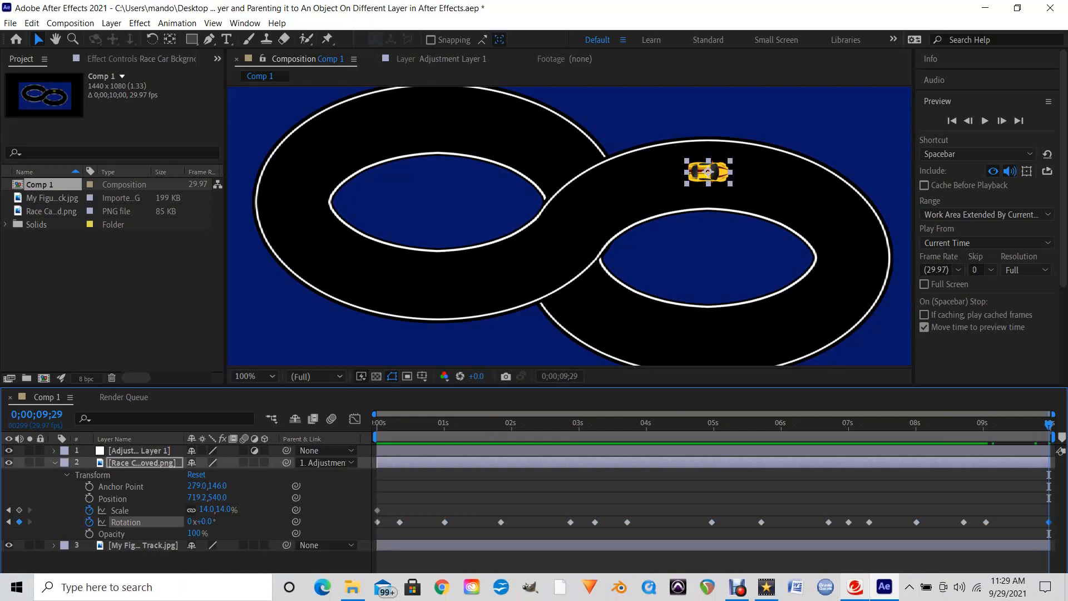
left_click(952, 121)
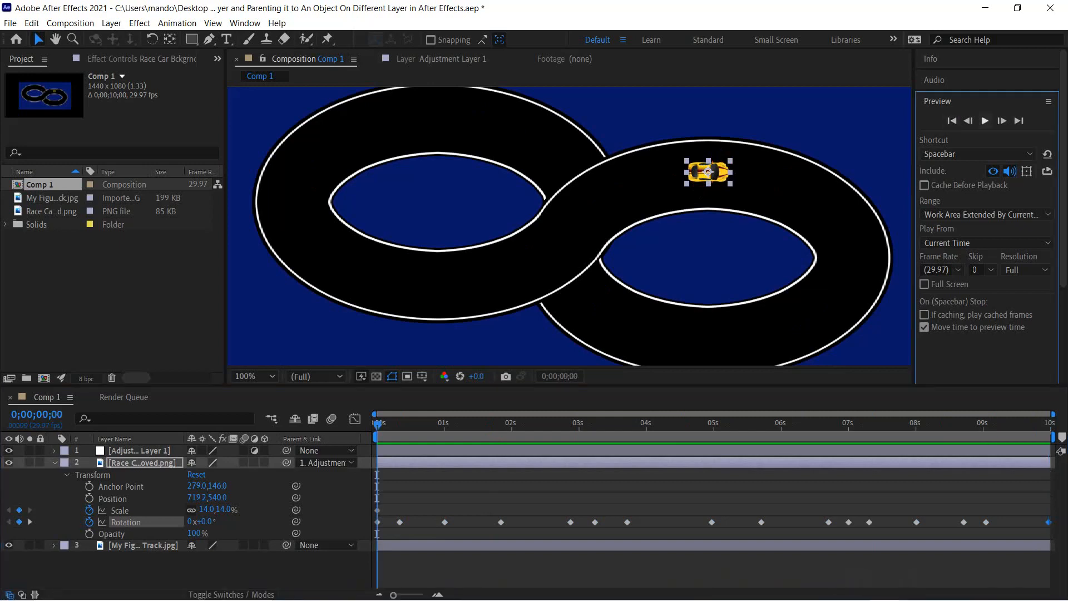
Play the animation from the first frame to check the race car's pasted last Rotation keyframe, and stop the playback.
left_click(985, 121)
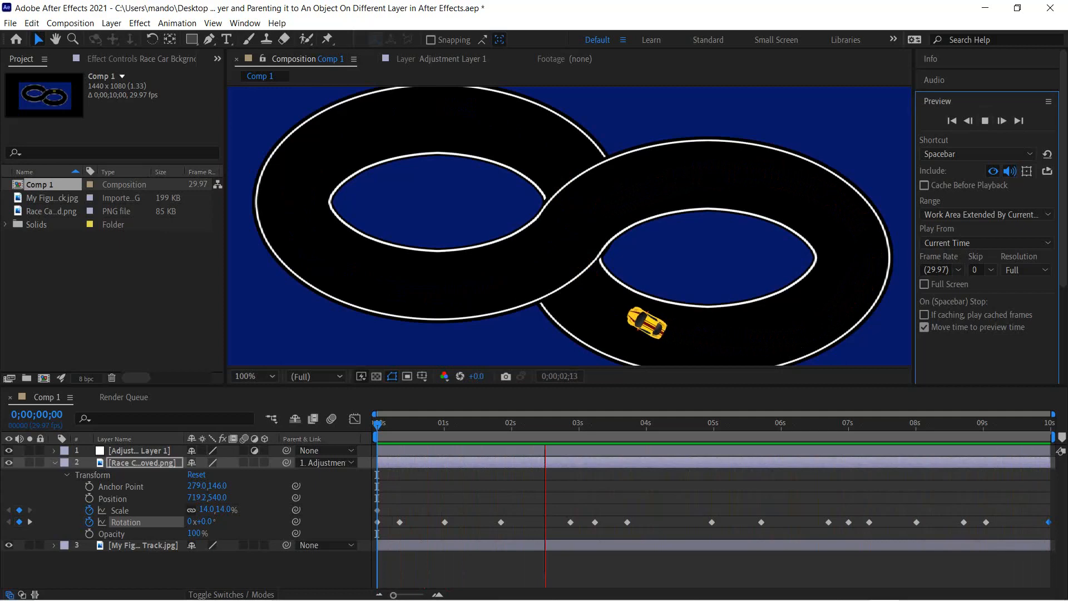
key("space")
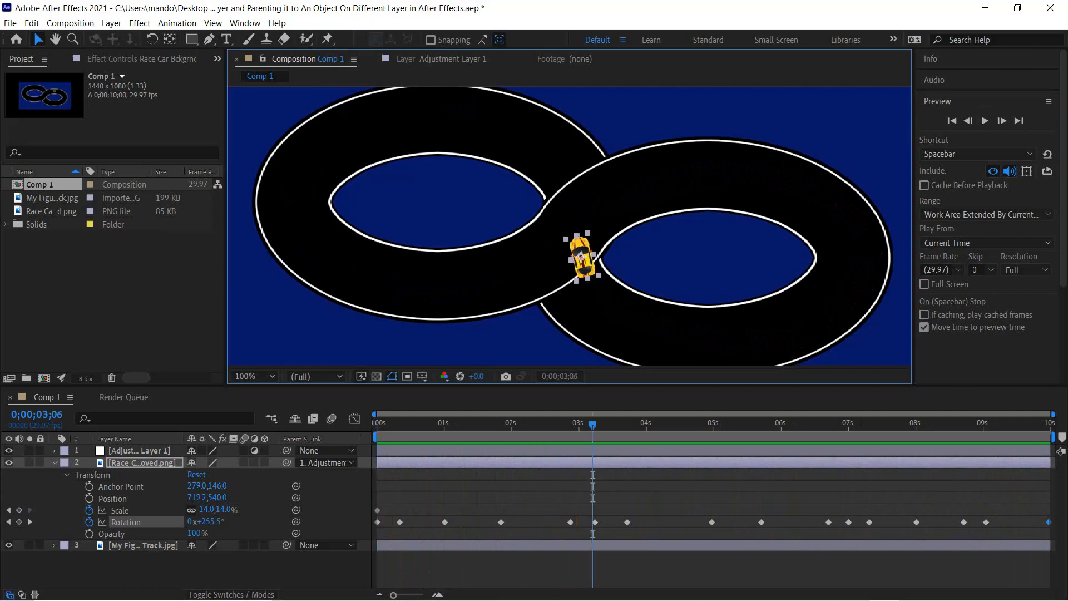
Collapse the race car layer and examine the adjustment layer's Position keyframes, motion path and value graph.
left_click(55, 463)
left_click(55, 451)
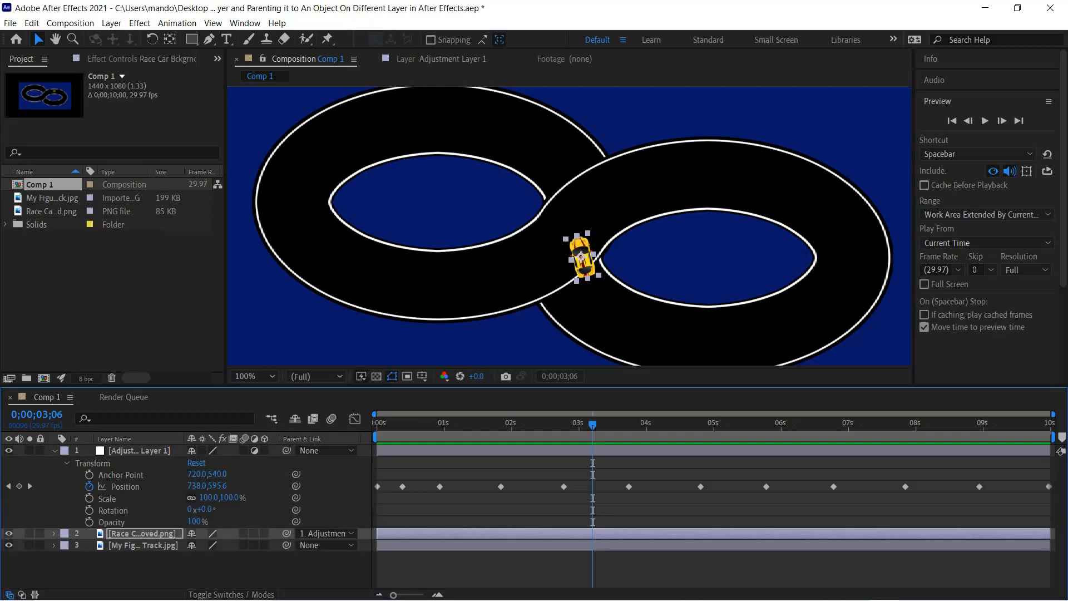
left_click(125, 486)
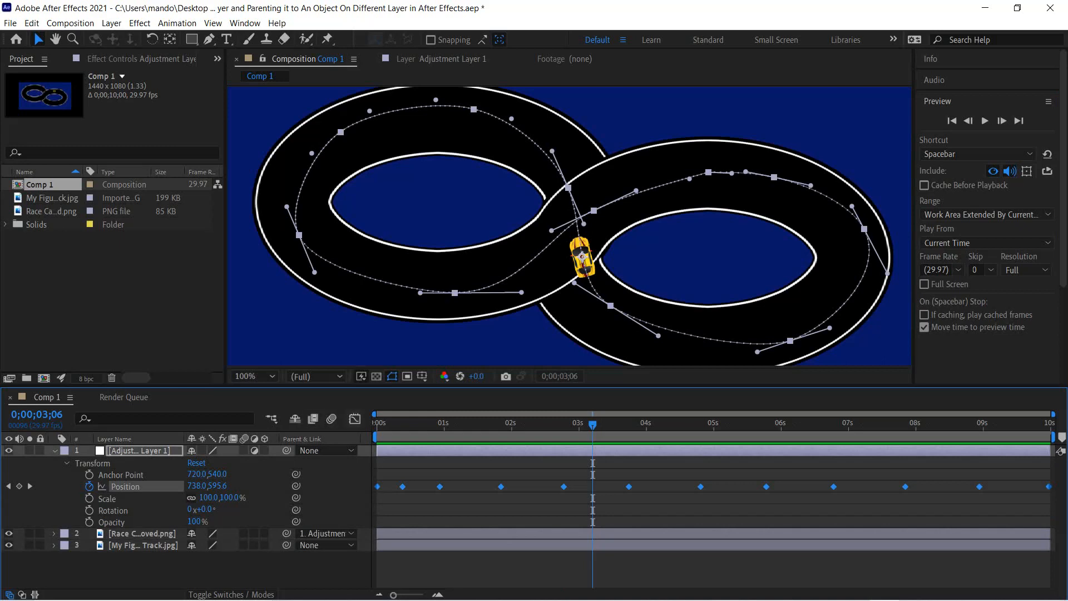
left_click(354, 418)
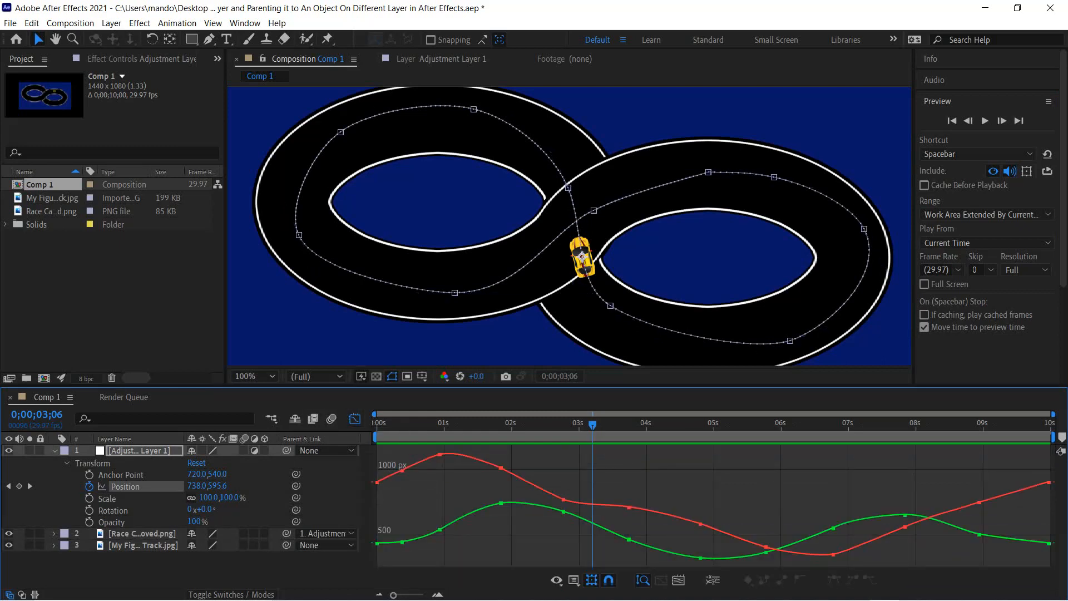
left_click(354, 419)
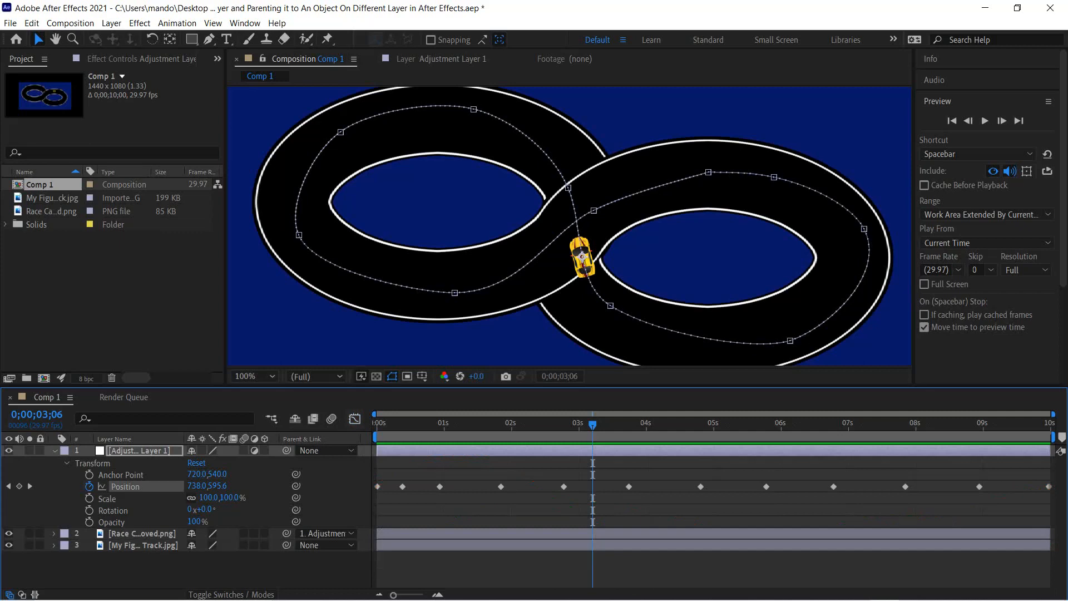
Collapse the adjustment layer, display the race car layer's Transform properties again and return to the first frame.
key("u")
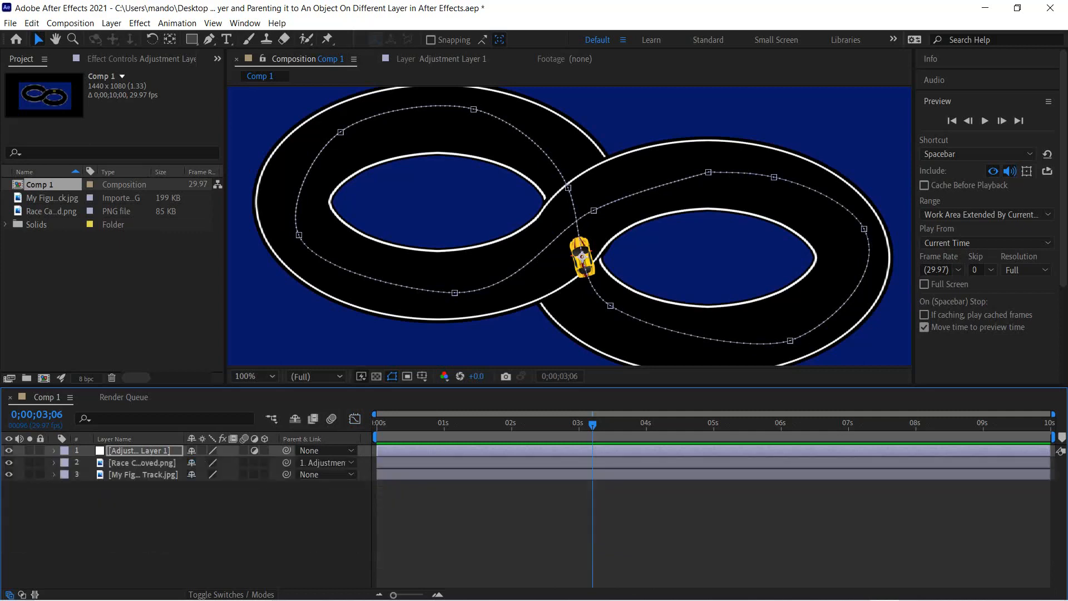
left_click(582, 257)
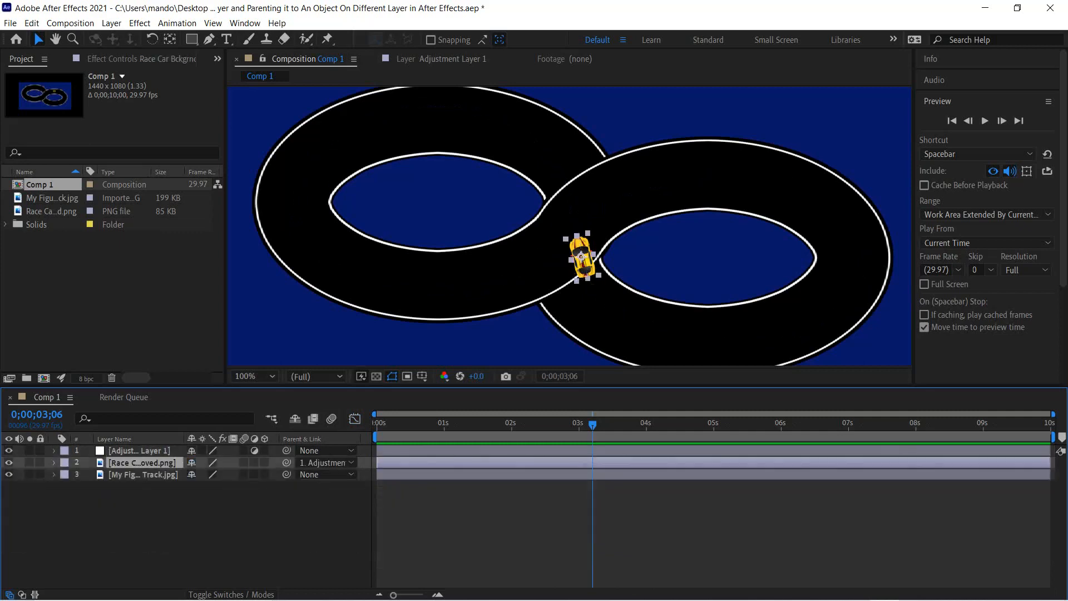
key("ctrl+grave")
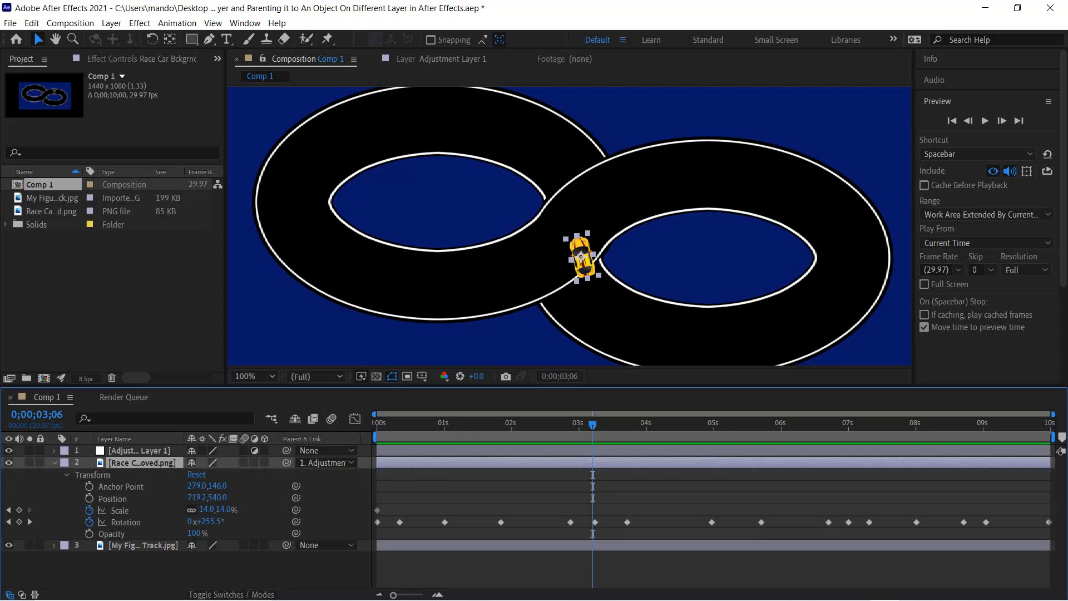
key("ctrl+Up")
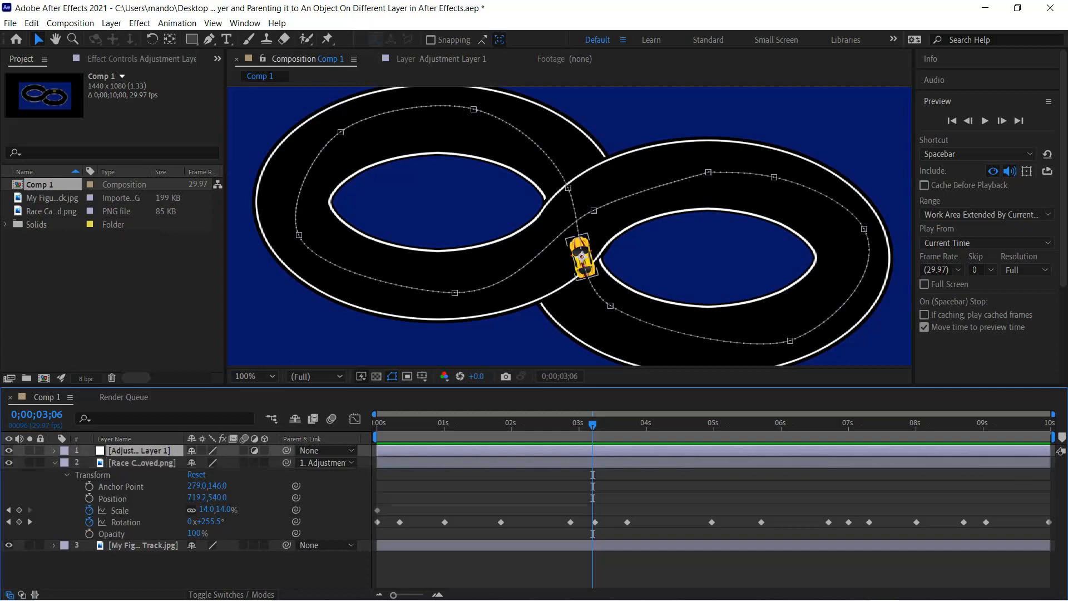
key("ctrl+Down")
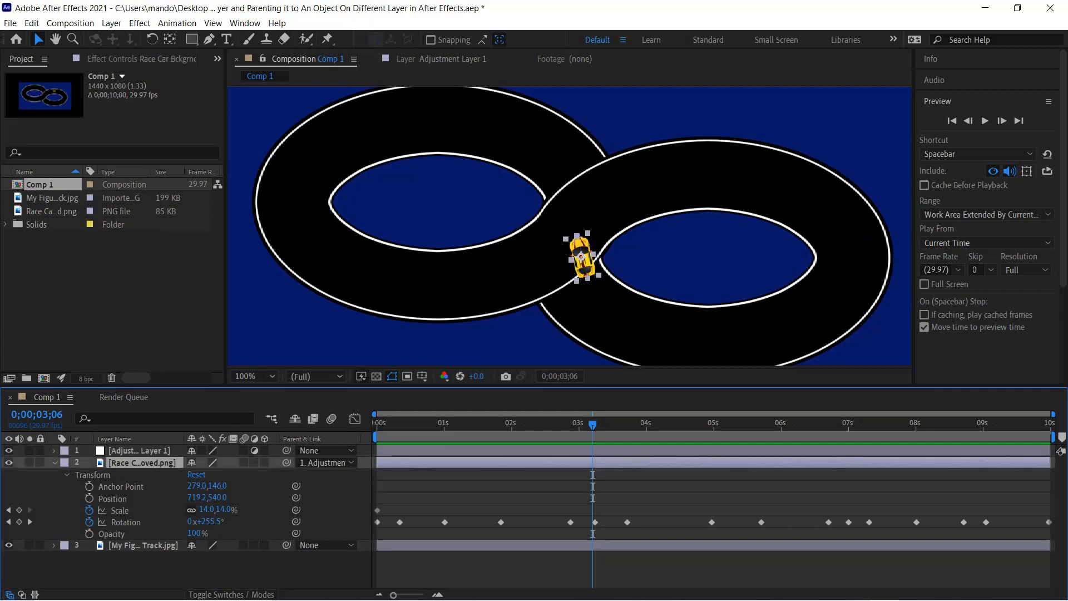
left_click(952, 120)
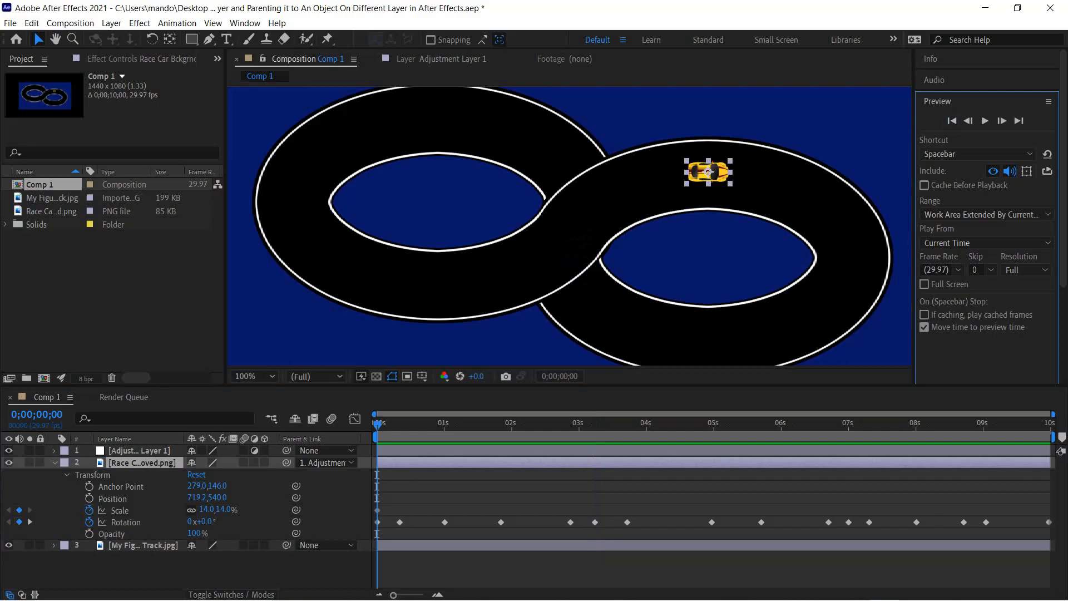